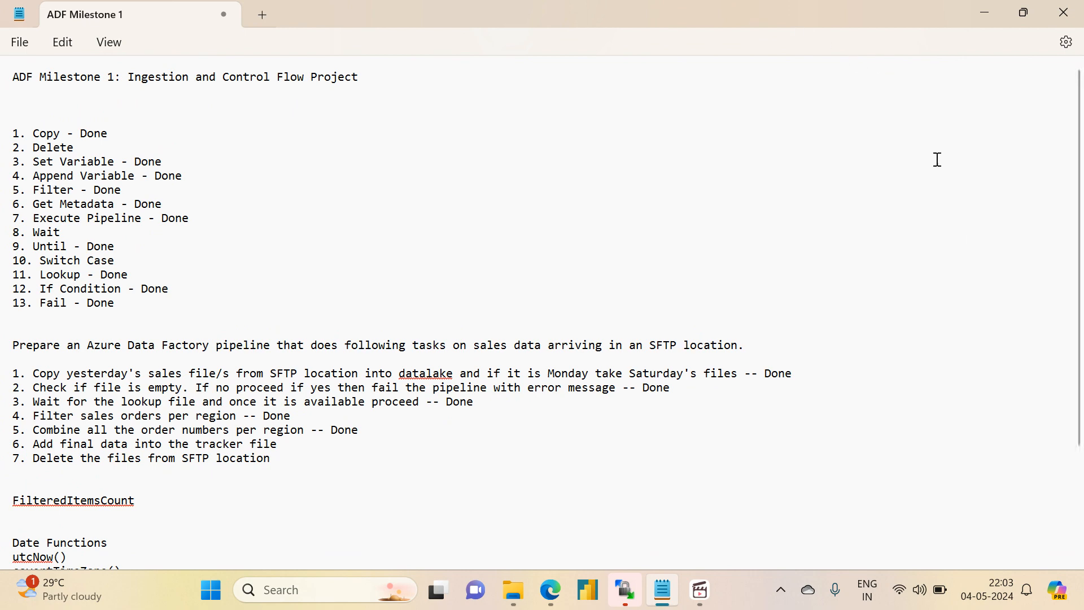
- Switch to the Azure portal in Edge and start the project-vm virtual machine
mouse_move(564, 582)
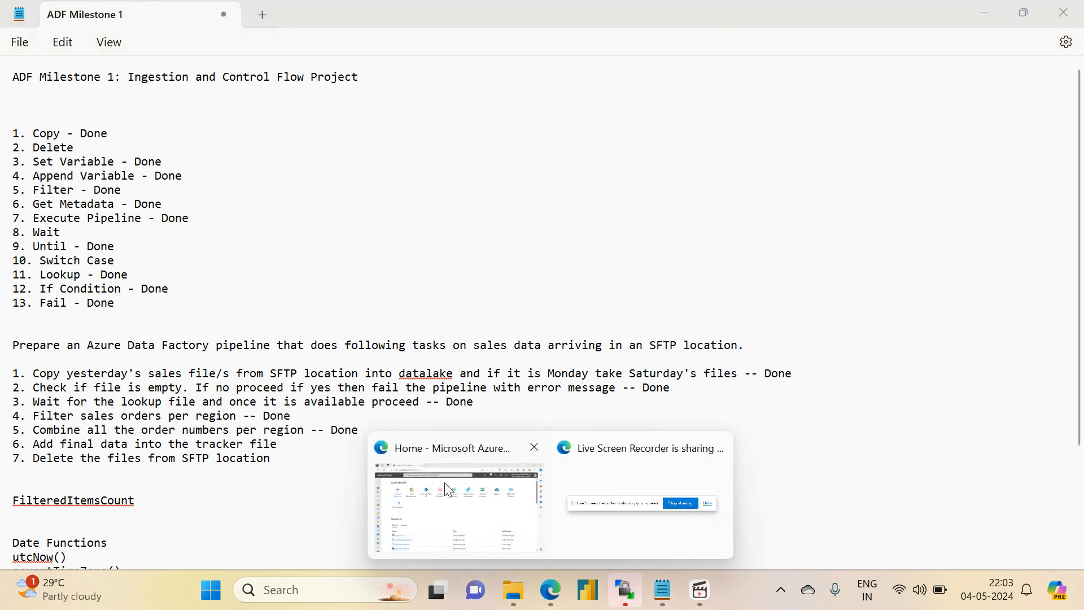
click(445, 483)
click(158, 462)
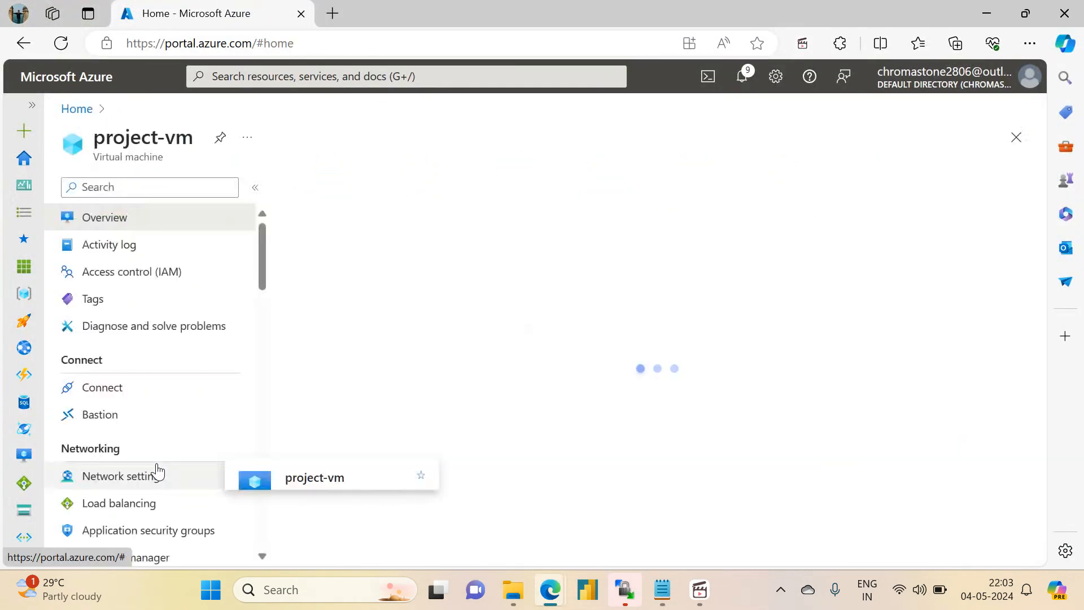
click(397, 191)
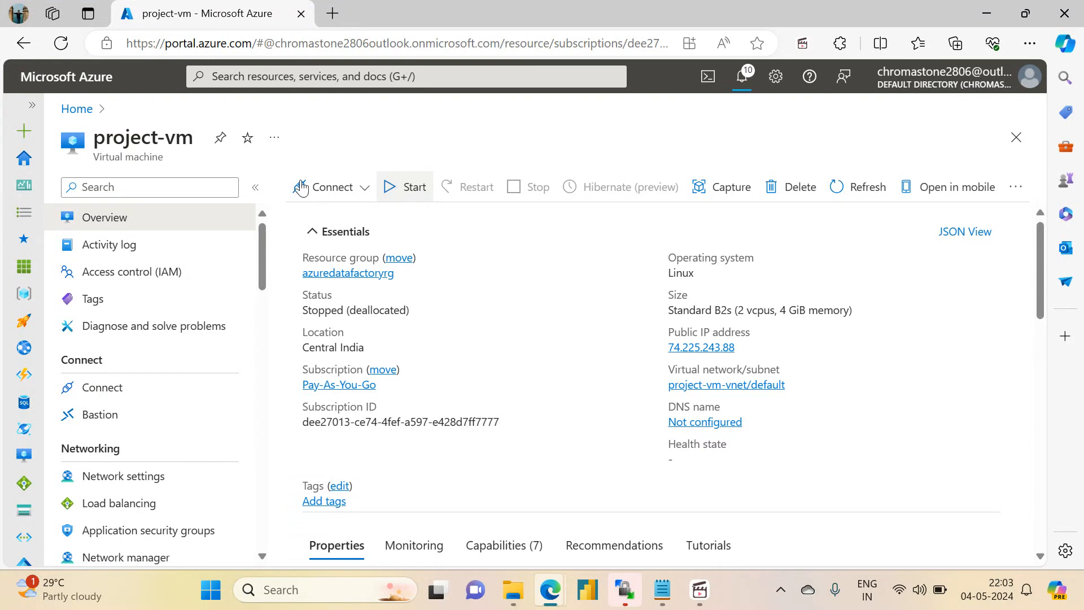
- Return to the portal home page, open the adf-demo data factory and launch Azure Data Factory Studio
click(87, 113)
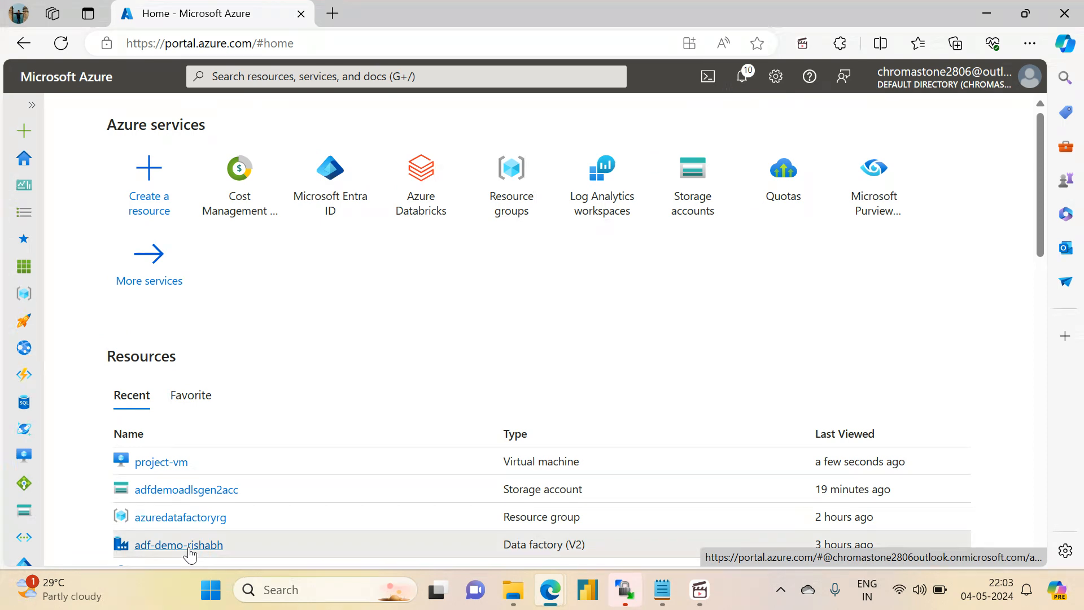
click(189, 548)
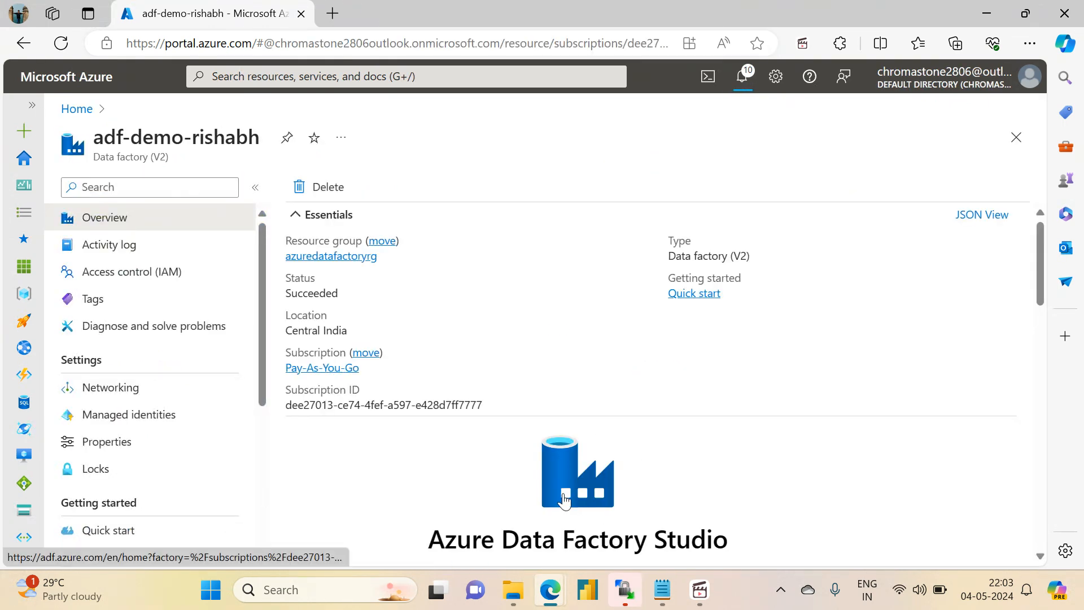
click(566, 501)
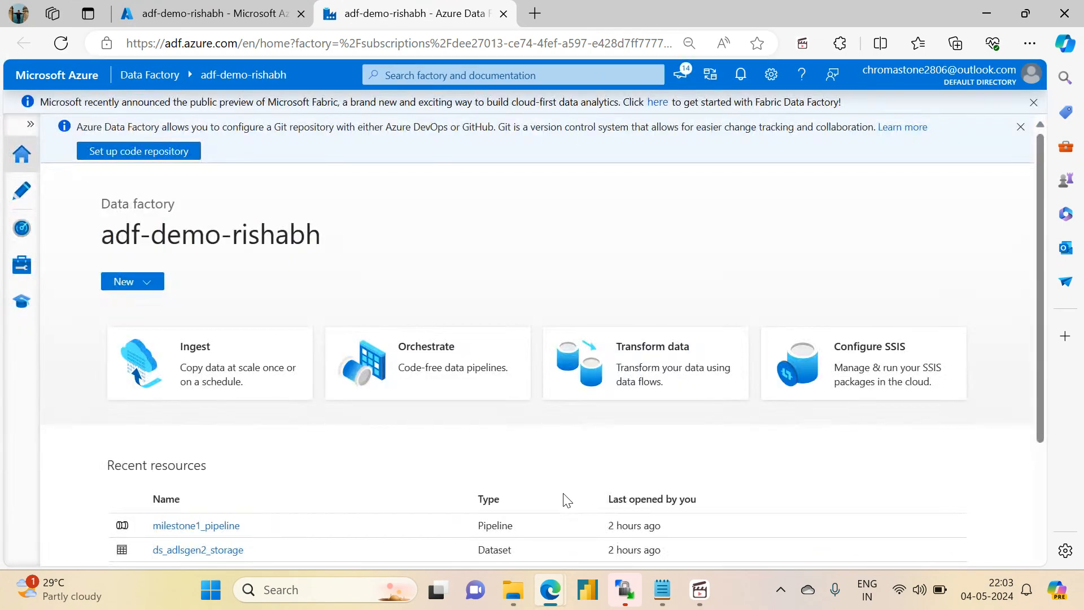
- Open milestone1_pipeline from the MileStone1 folder in the factory's authoring workspace
click(21, 206)
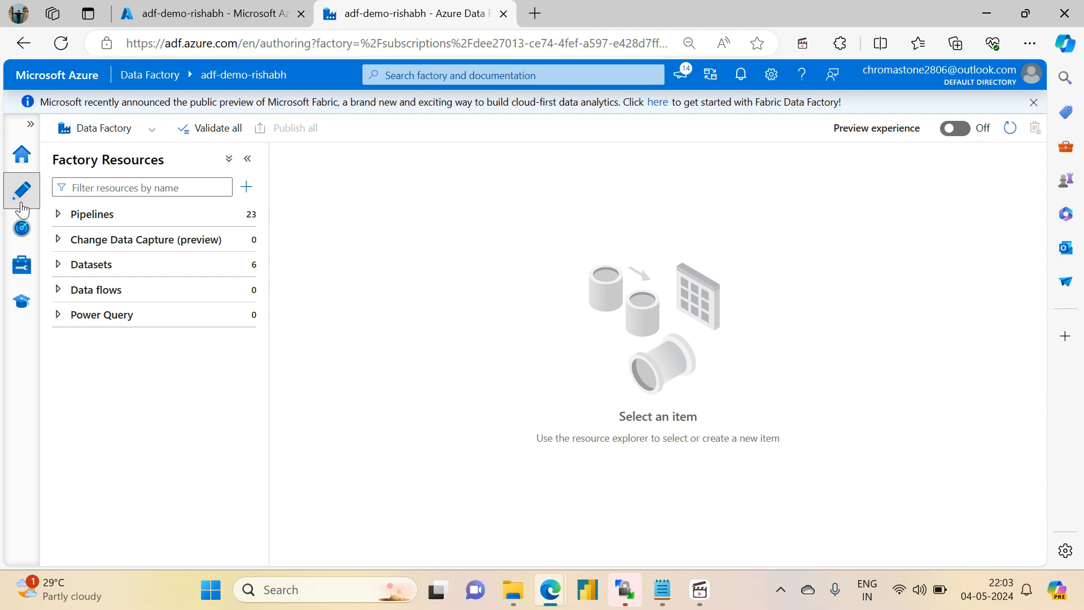
click(57, 214)
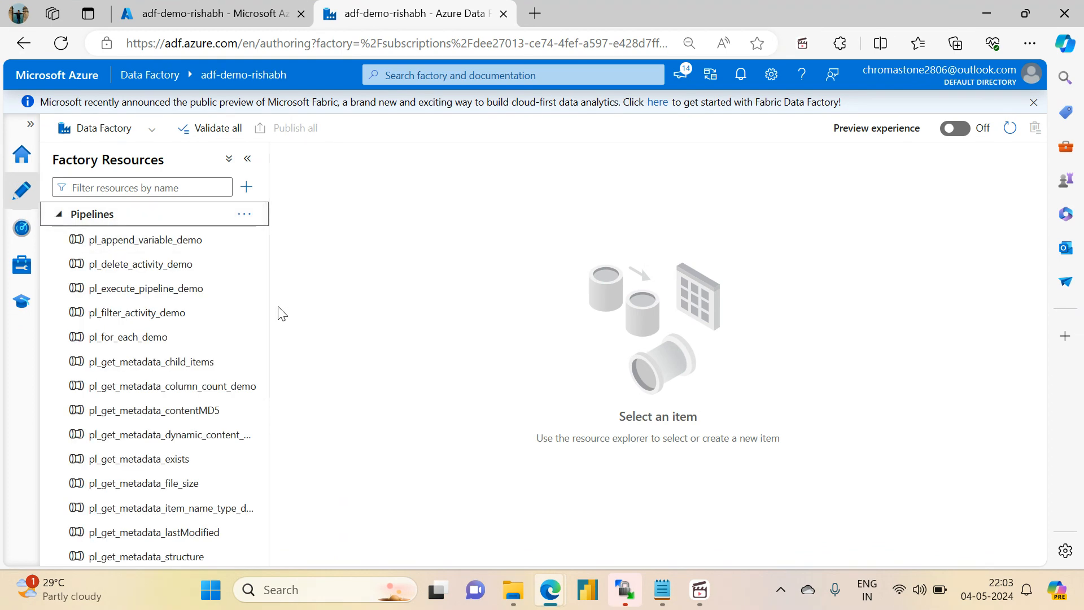
drag(262, 318, 276, 516)
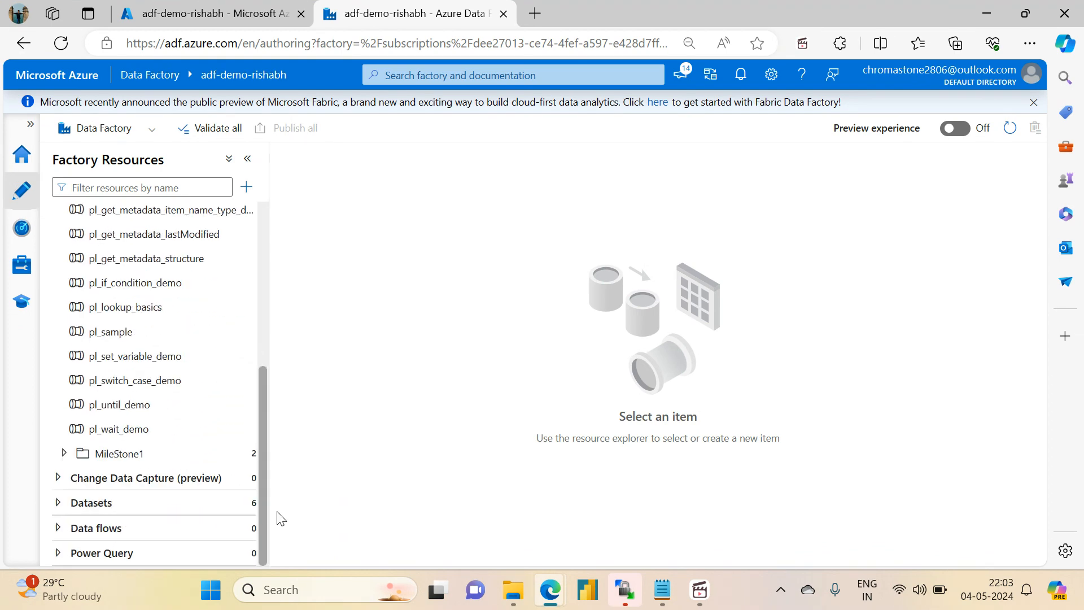
click(64, 453)
click(120, 508)
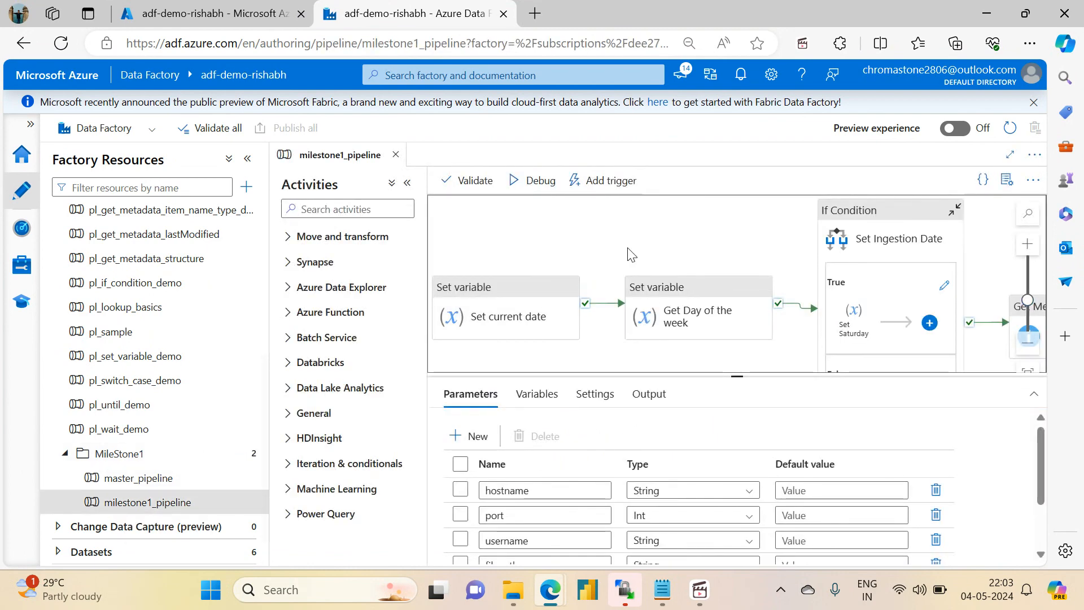
- Enlarge the canvas area and fit the whole milestone1_pipeline in view to review its activity flow
click(408, 183)
click(247, 159)
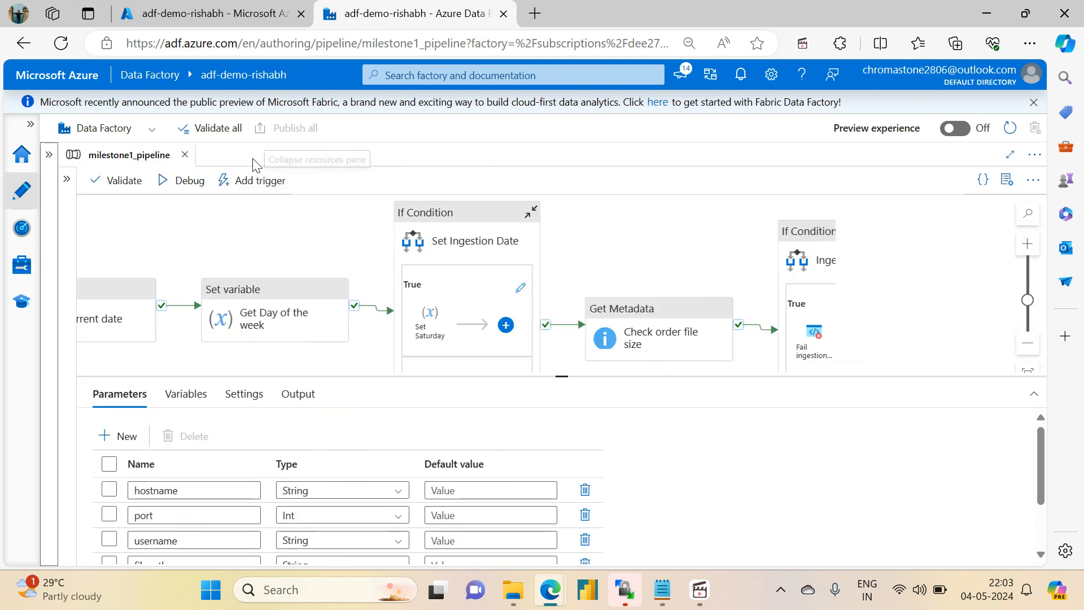
drag(565, 376, 562, 487)
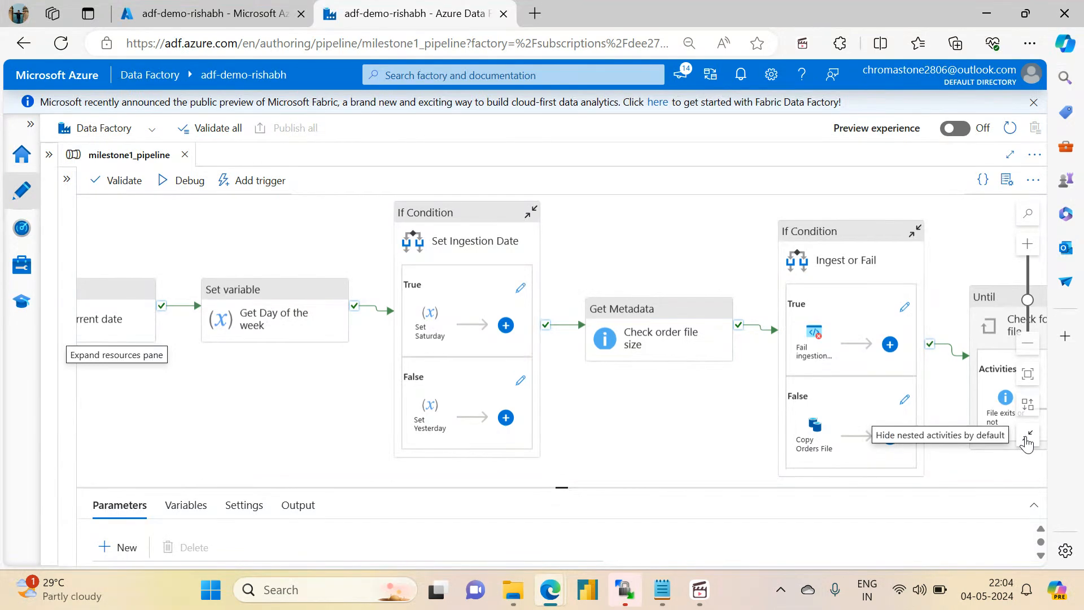
click(1027, 440)
click(1028, 440)
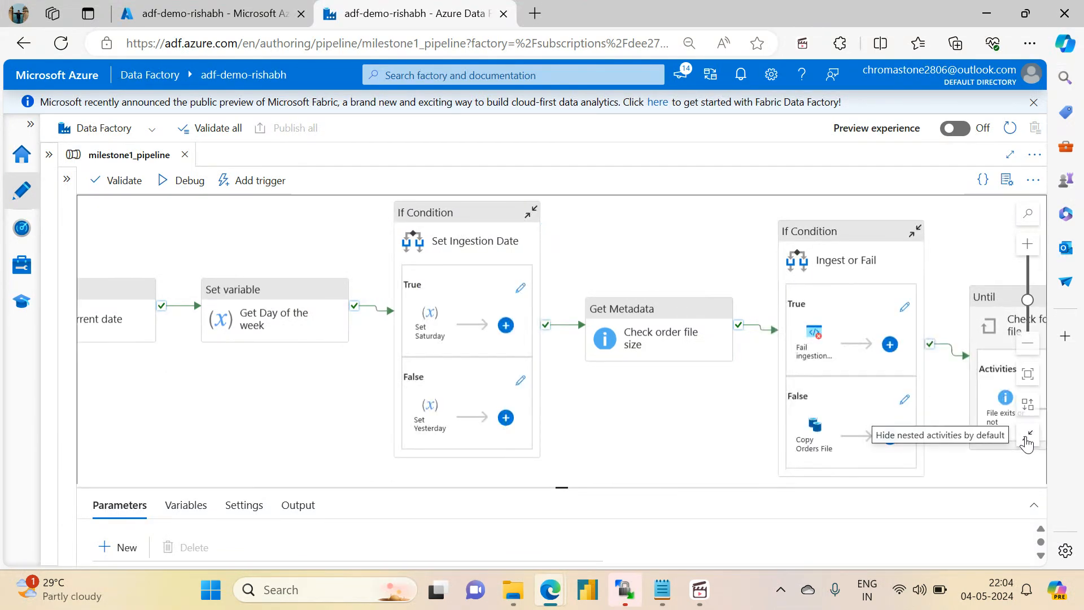
click(1028, 374)
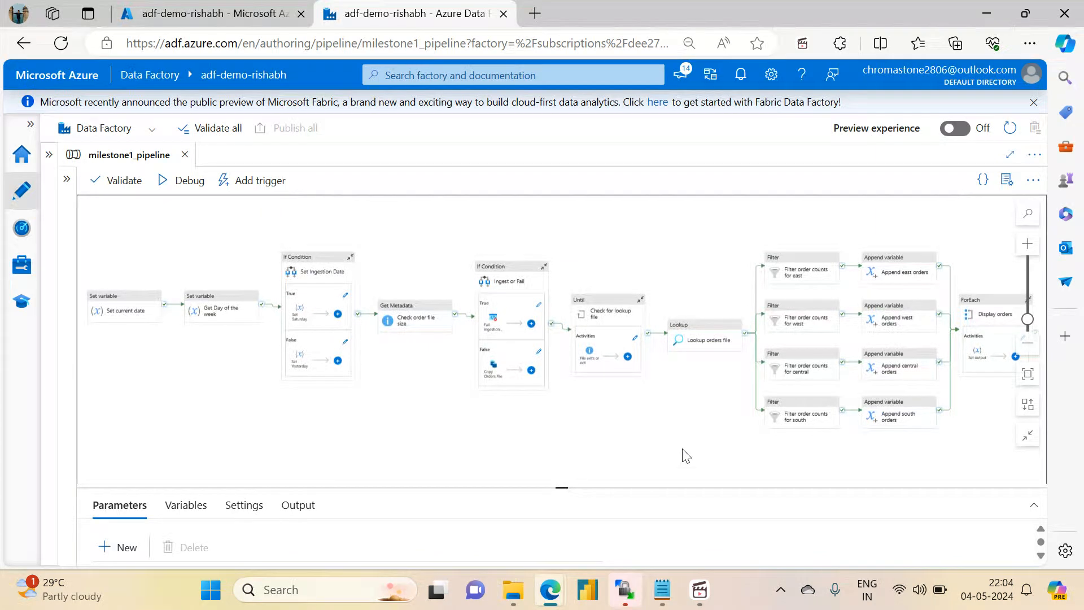
drag(686, 454, 536, 449)
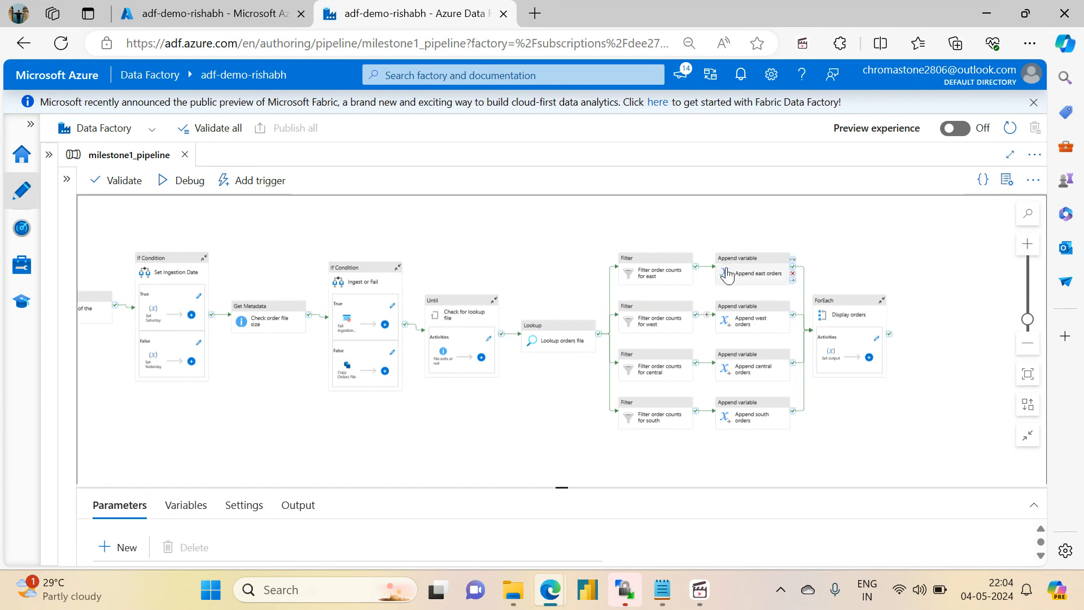
- Check the Azure portal notifications for the start status of project-vm
click(275, 8)
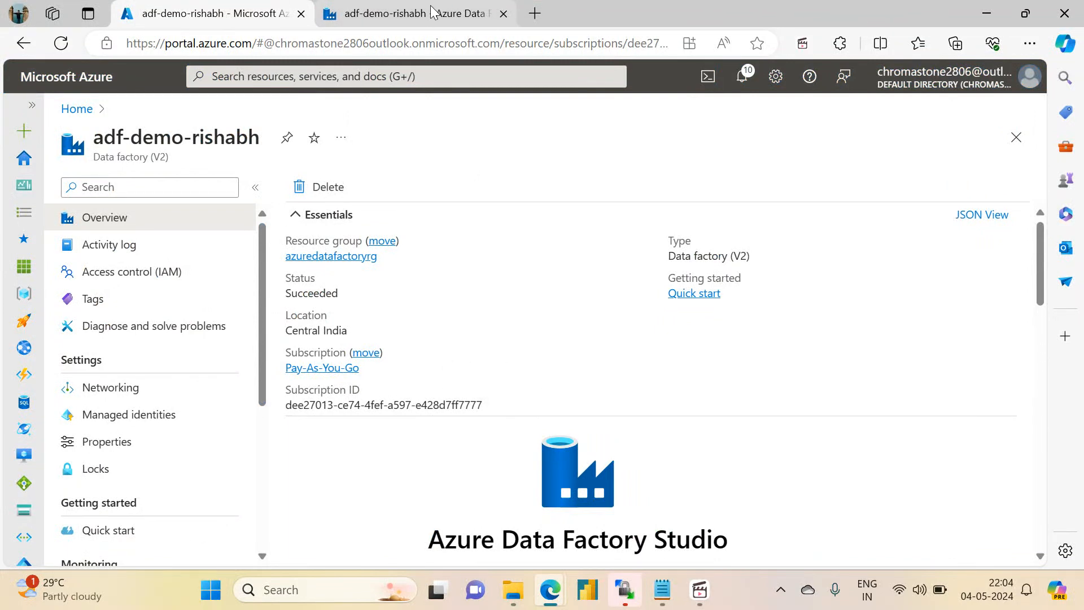
click(744, 79)
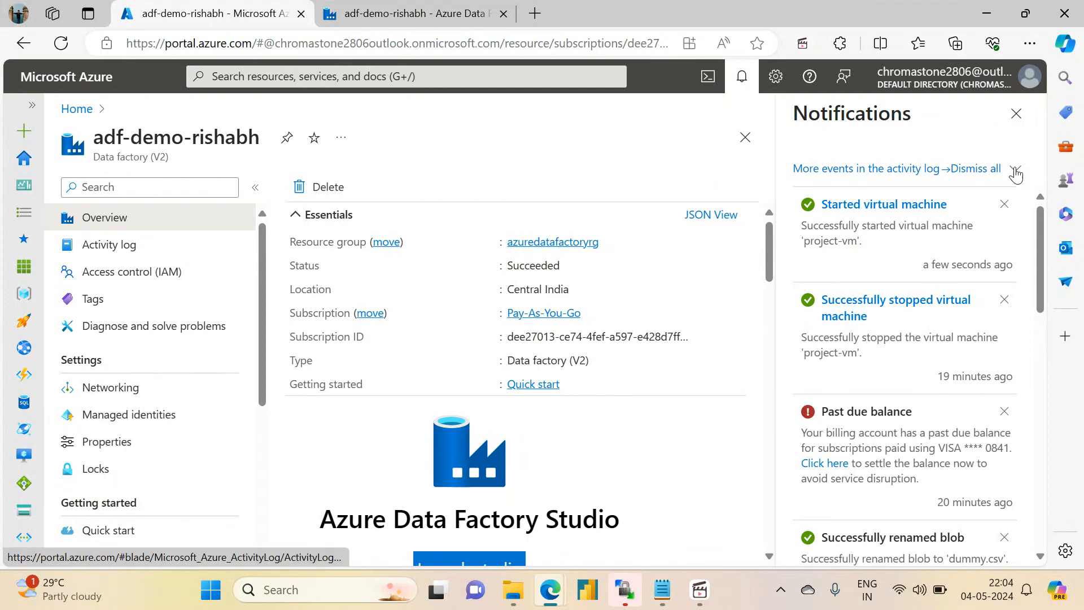
click(1016, 114)
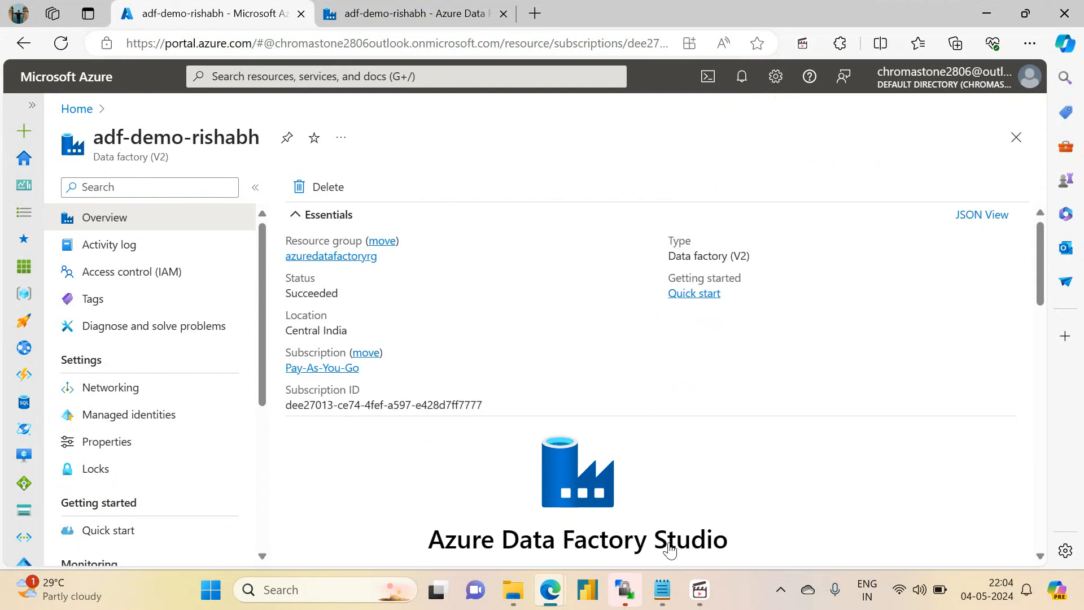
- Switch to WinSCP and check the order files in the SFTP server's /home/projectadmin/ folder
click(628, 588)
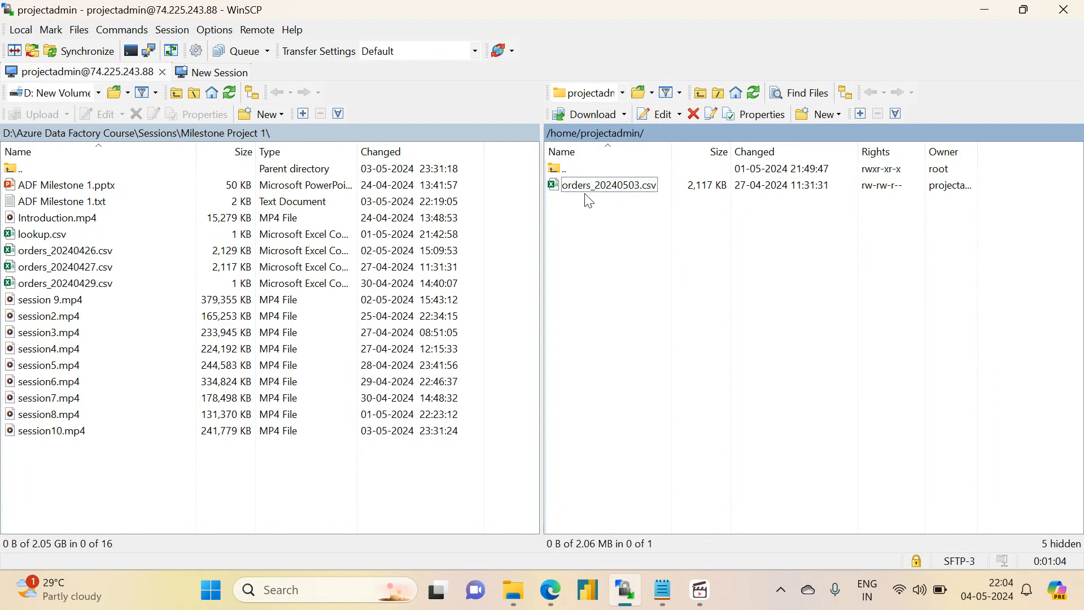
click(983, 16)
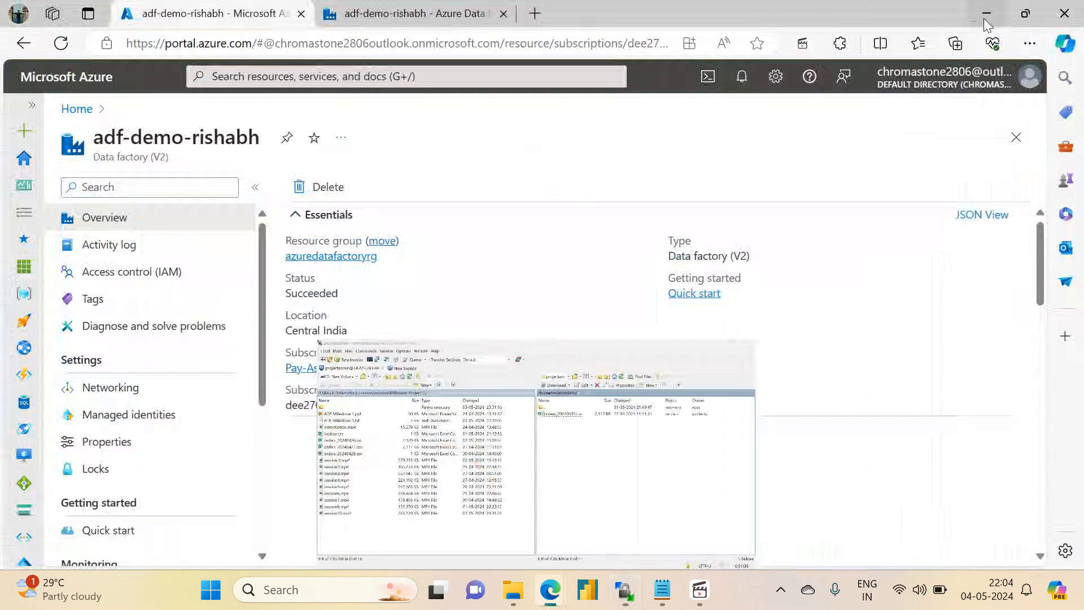
- Return to milestone1_pipeline in Data Factory and add a Copy data activity in the empty space below the ForEach activity
click(415, 6)
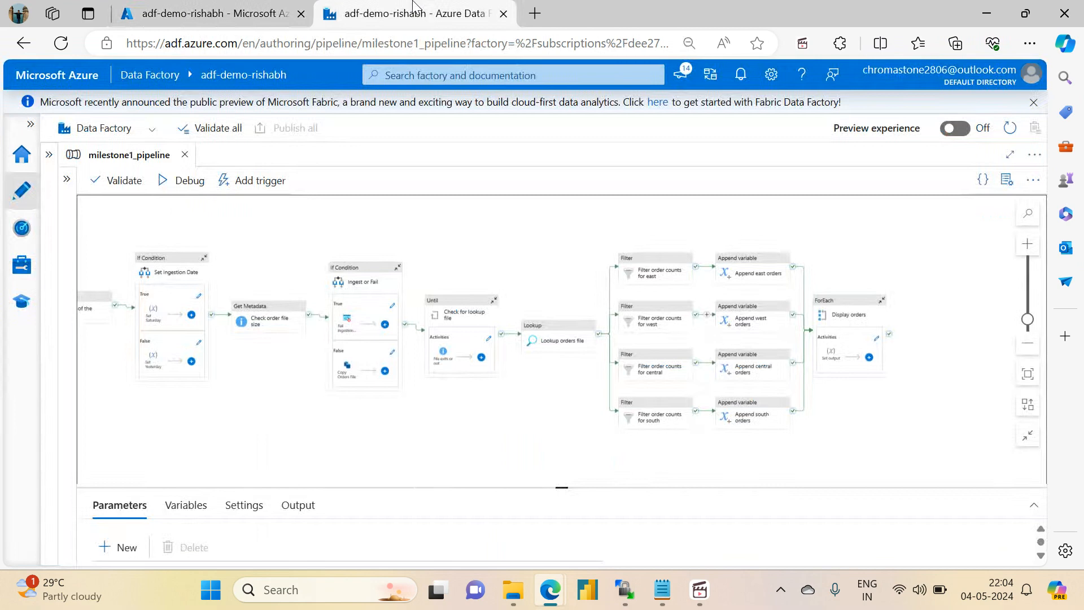
drag(553, 447, 426, 393)
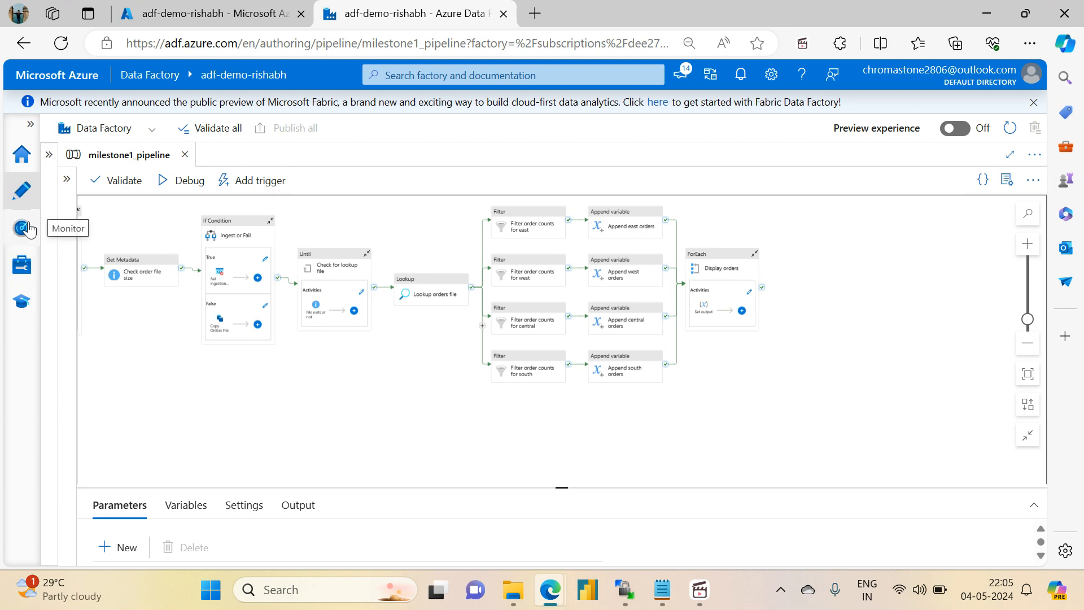
click(66, 179)
click(96, 208)
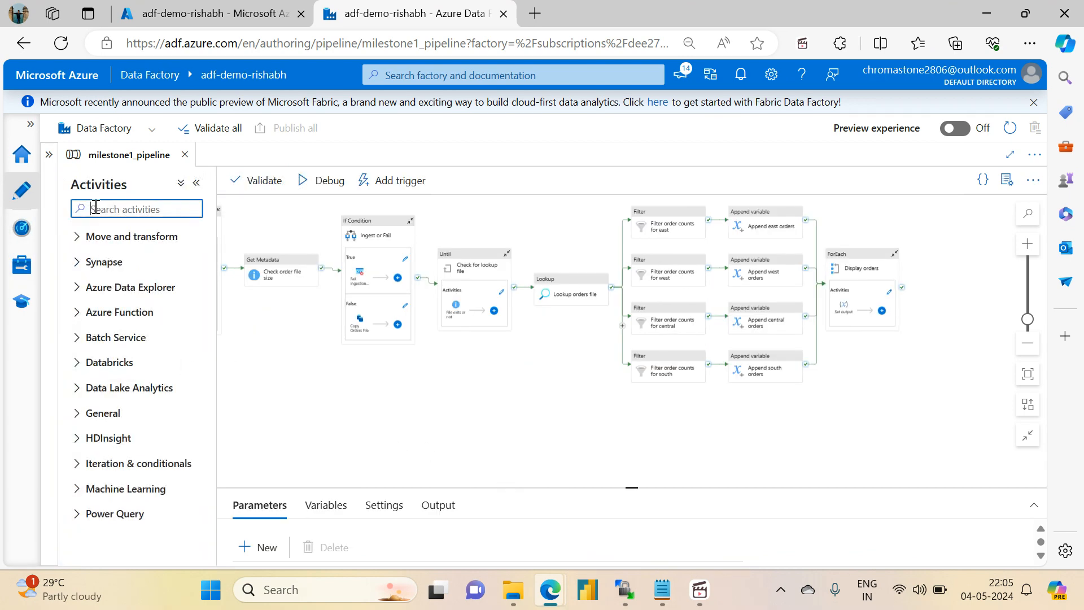
text(copy)
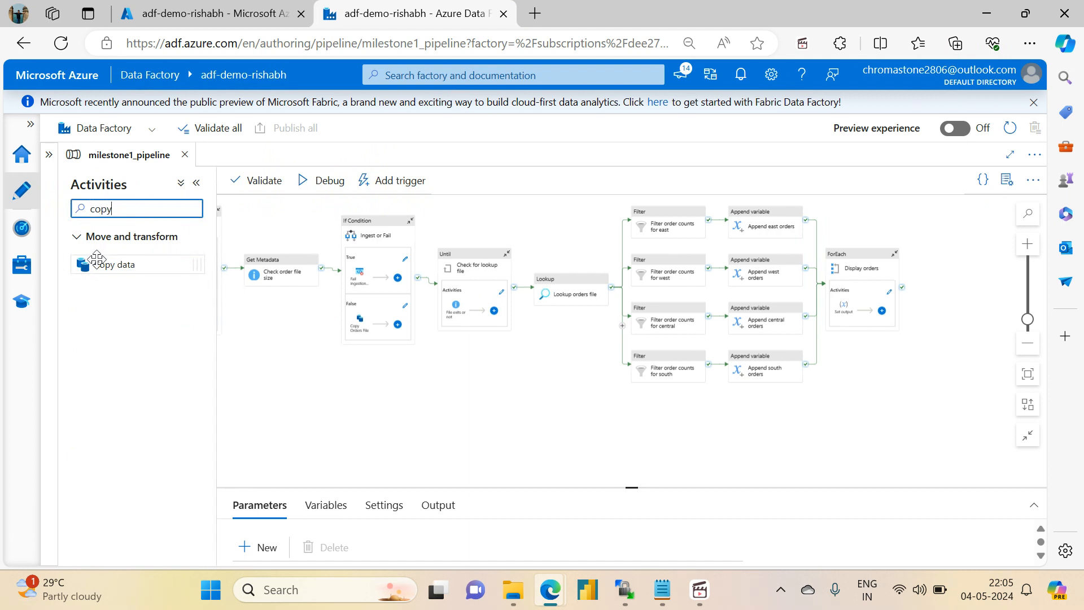
drag(97, 259, 785, 446)
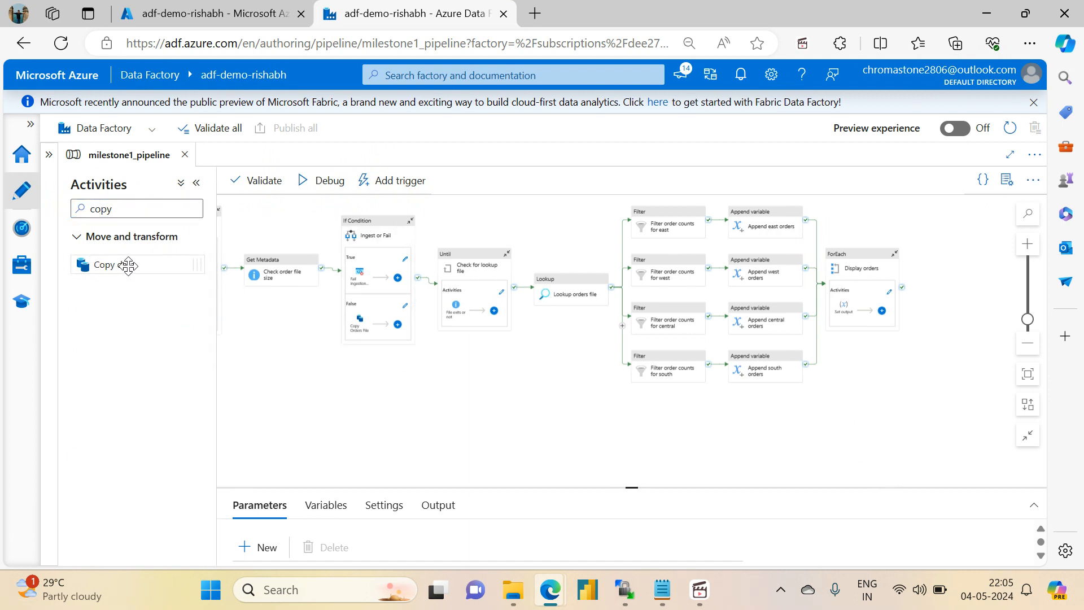
drag(124, 265, 915, 432)
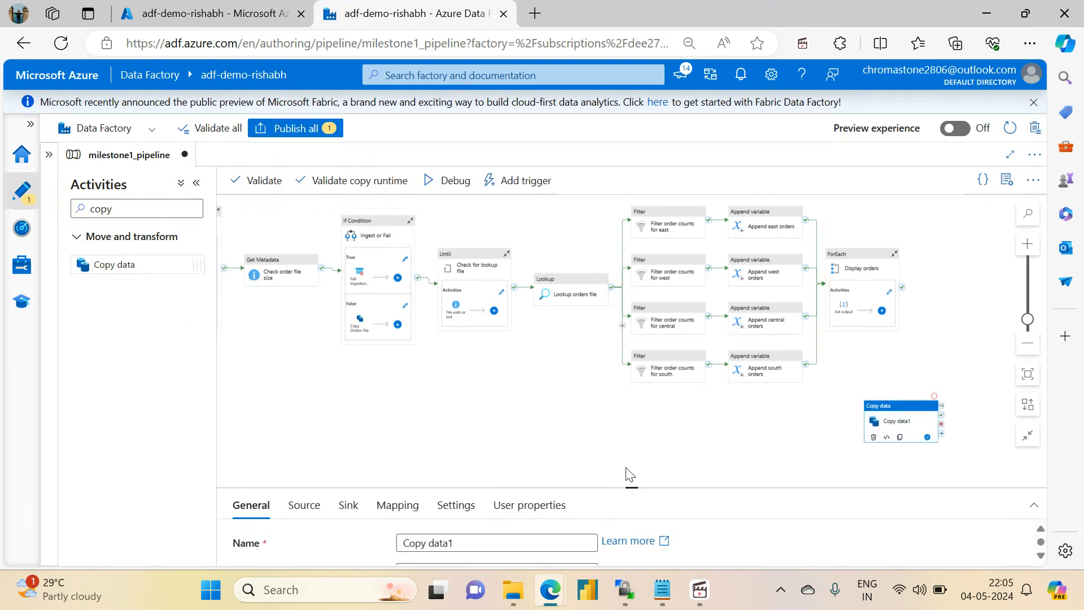
- Rename the new Copy data activity as "Put order count into tracker file"
drag(631, 485, 631, 328)
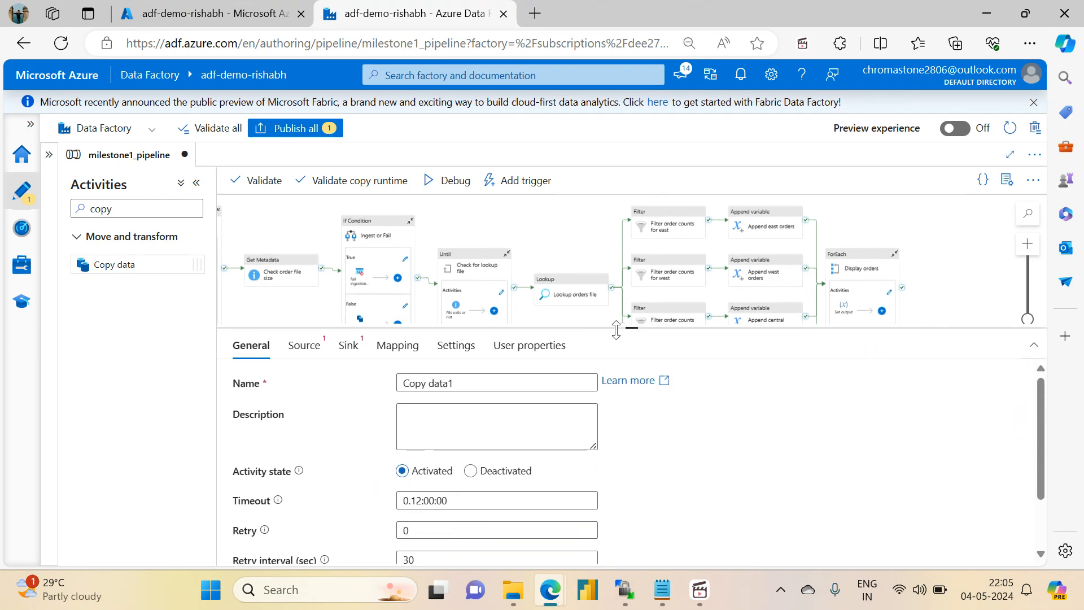
click(298, 350)
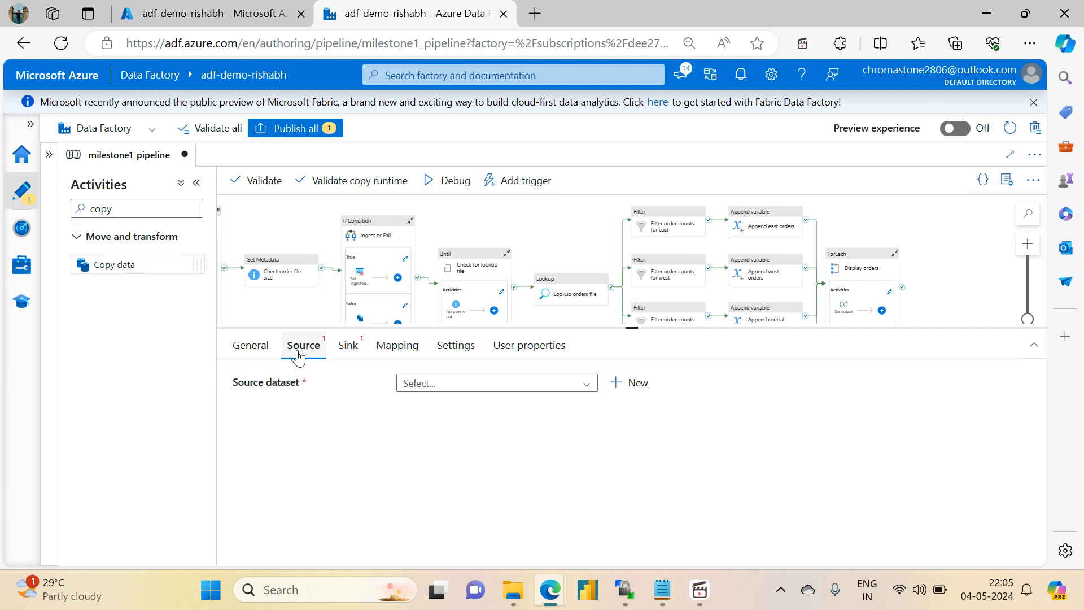
click(420, 386)
click(252, 345)
click(251, 346)
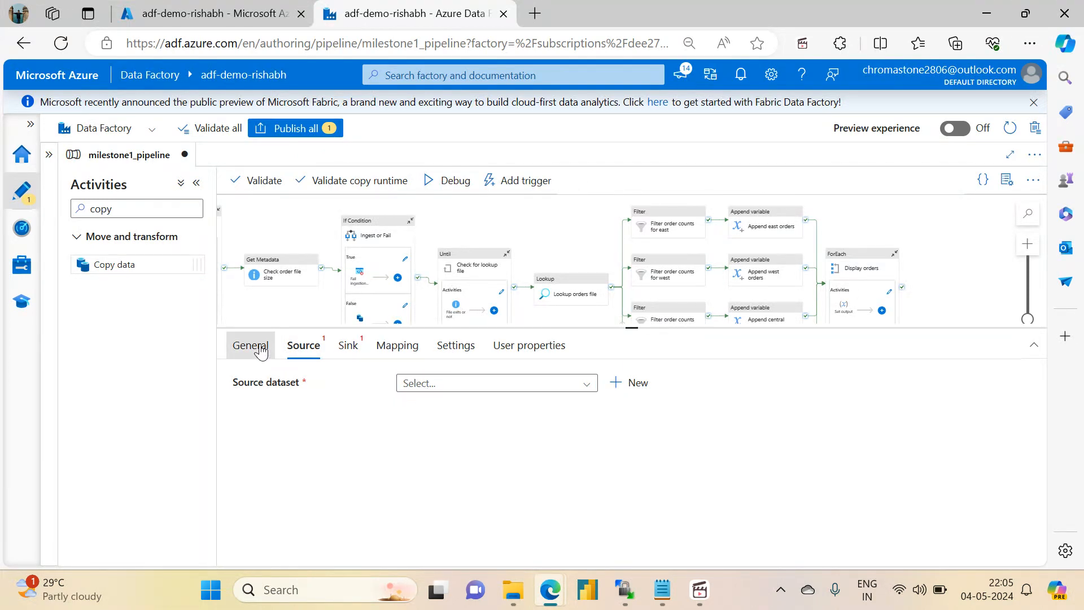
click(472, 383)
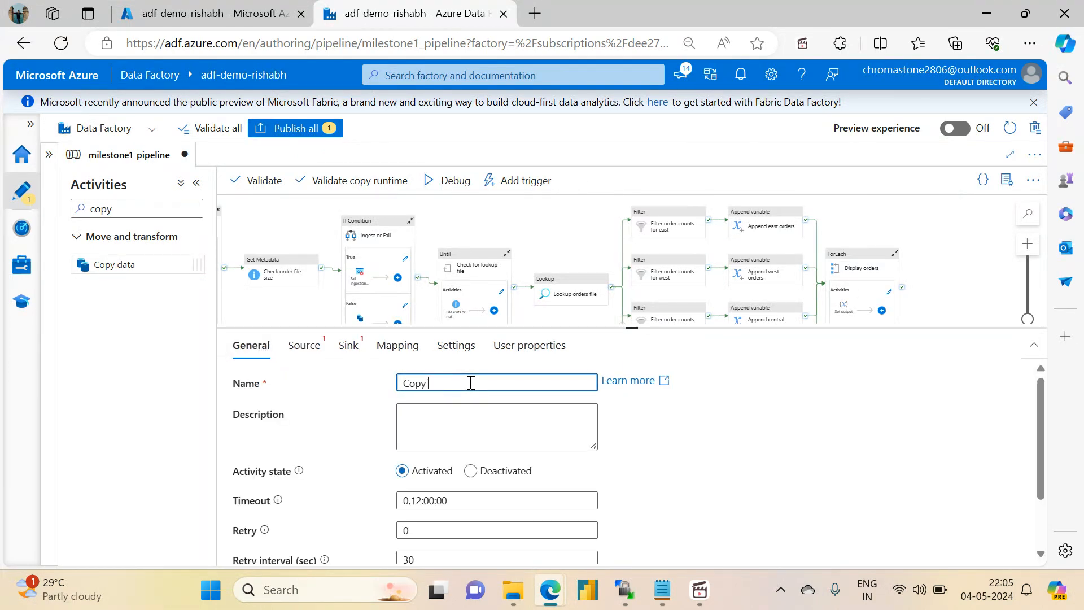
key(BackSpace)
key(BackSpace)
key(BackSpace)
key(BackSpace)
key(BackSpace)
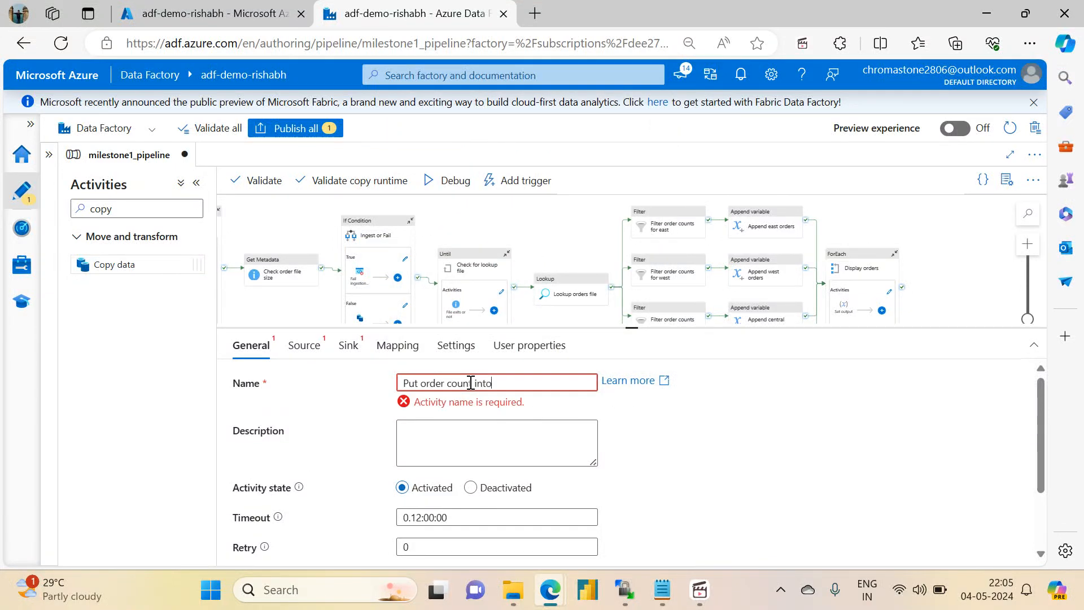
text(Put order count into tracker file)
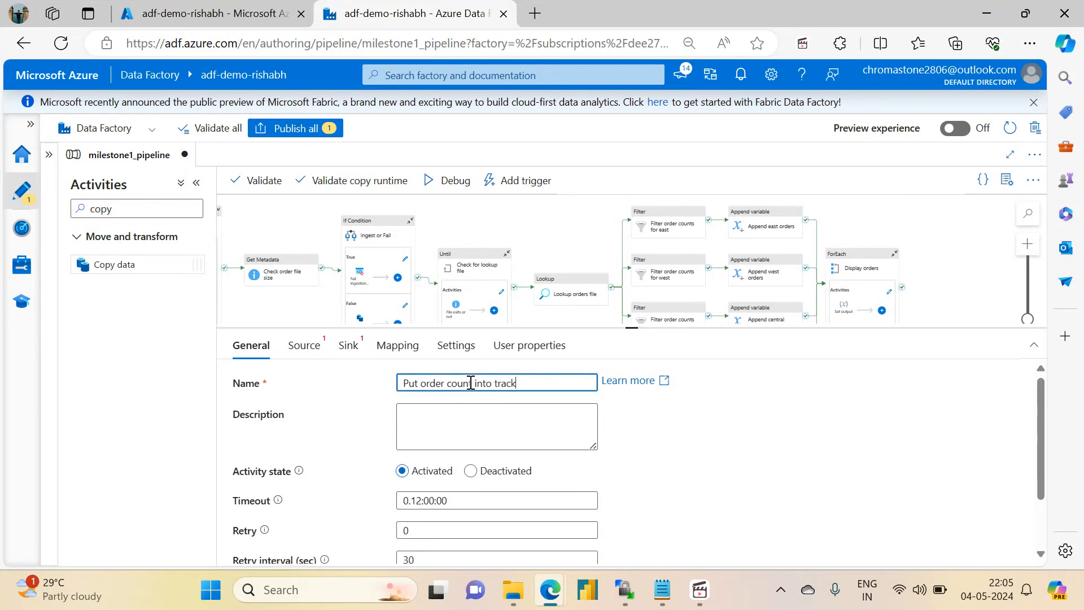
- Enlarge the canvas and shift the "Put order count into tracker file" activity slightly closer to beneath the ForEach activity
click(290, 309)
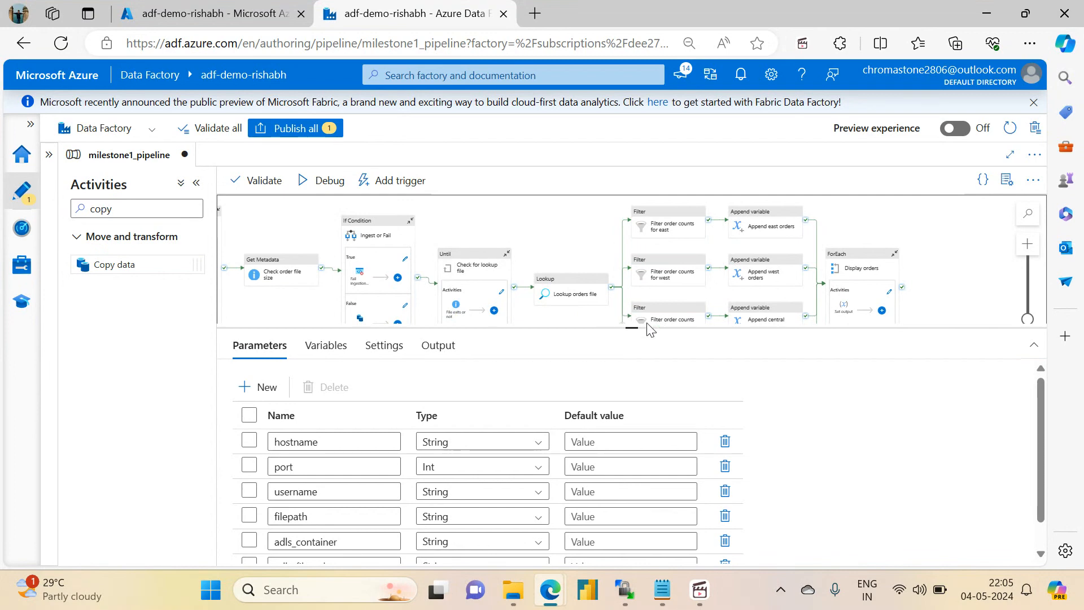
drag(629, 328, 655, 462)
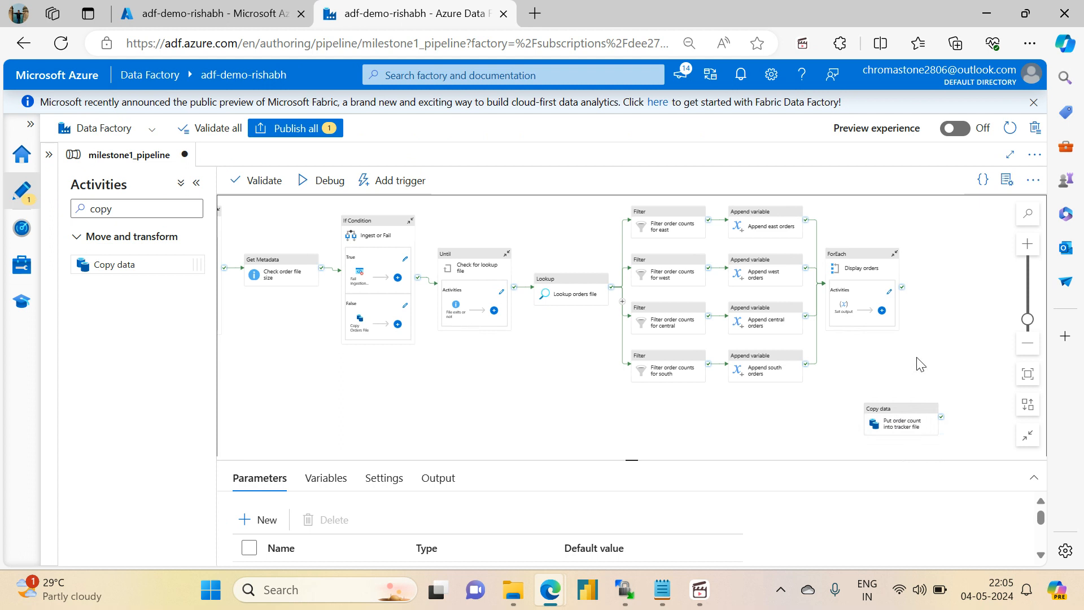
drag(898, 405, 876, 401)
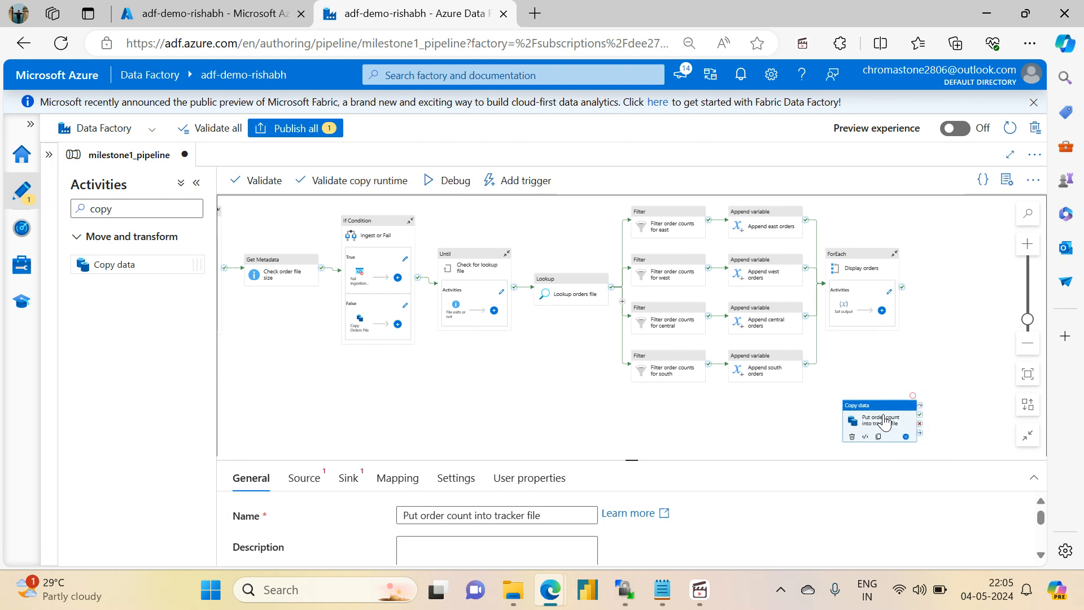
- In the Azure portal, open dummy.csv from the variable_input folder of the adfdemoadlsgen2acc storage account's source container and show its contents
click(212, 12)
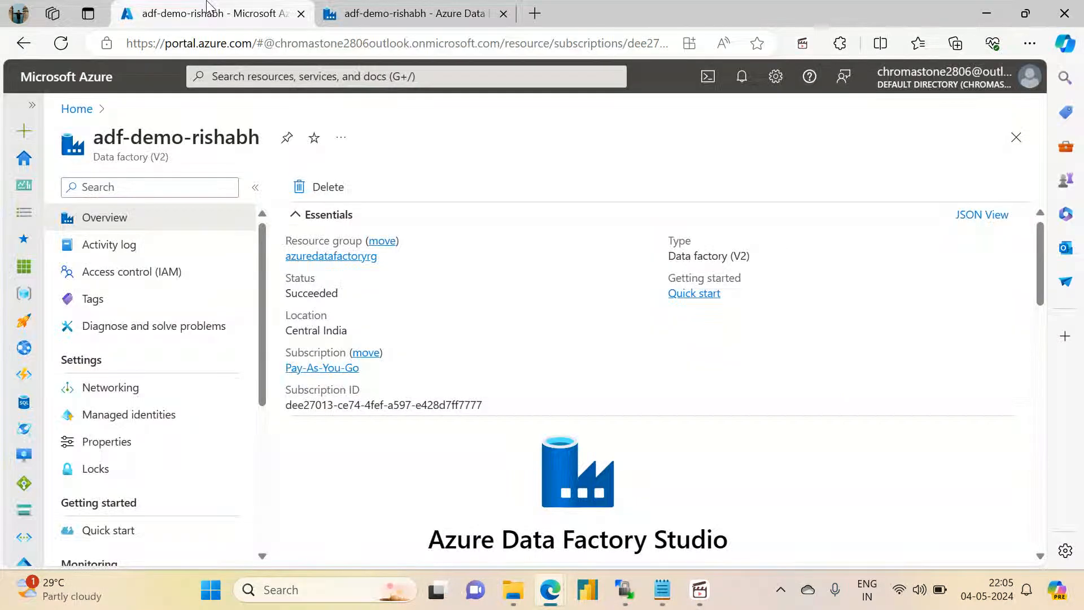
click(315, 257)
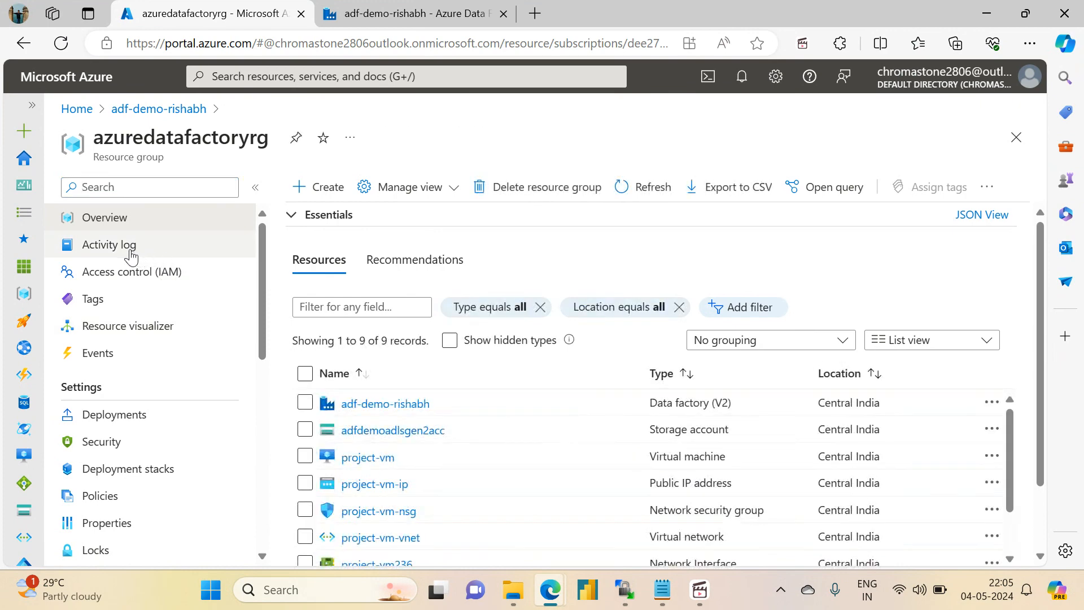
click(347, 431)
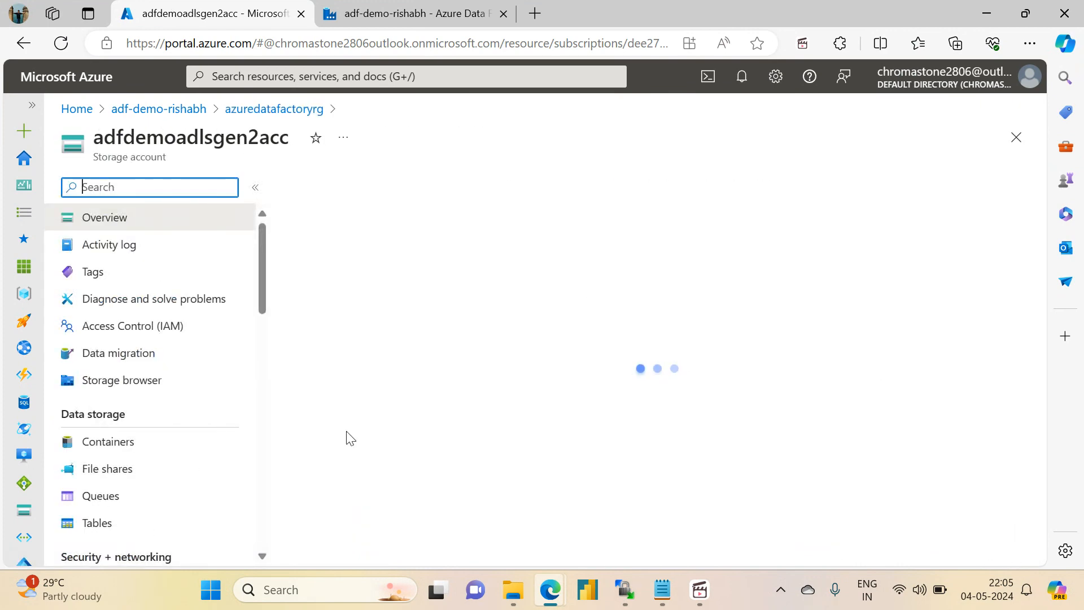
click(140, 482)
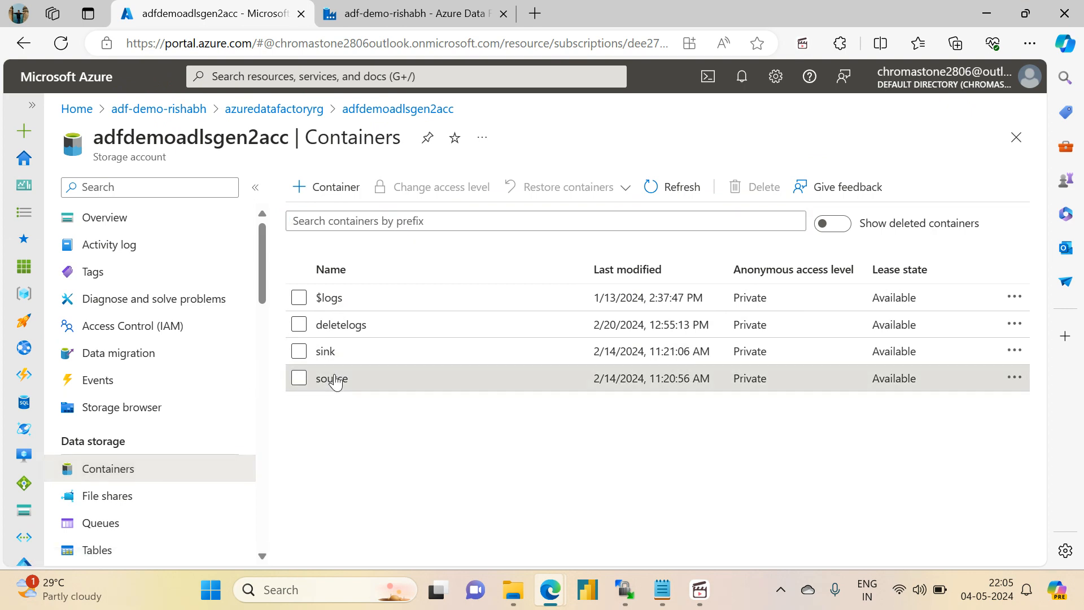
click(334, 379)
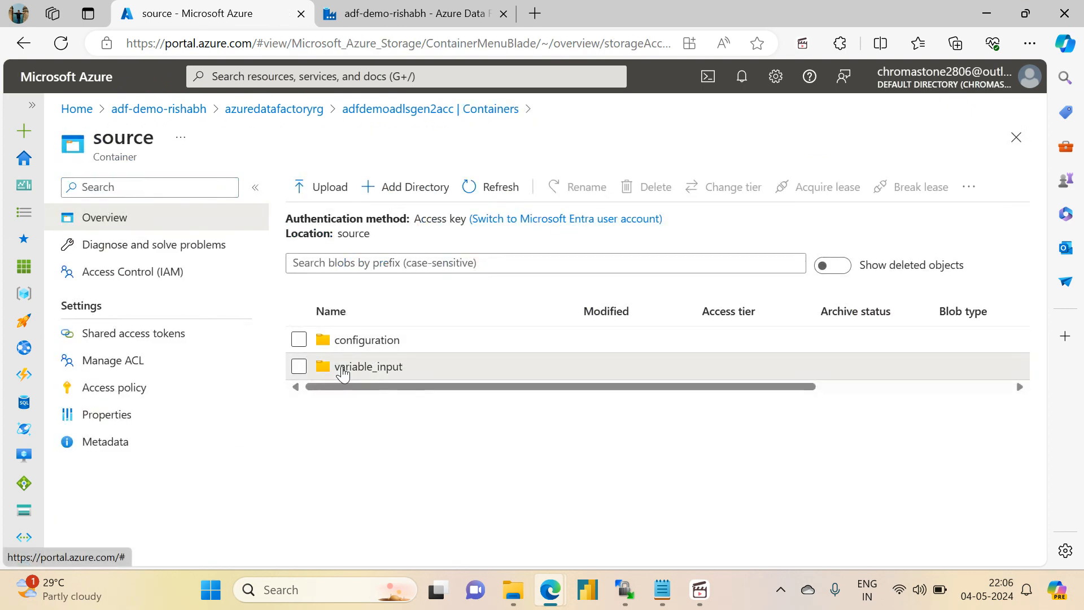
click(348, 367)
click(343, 370)
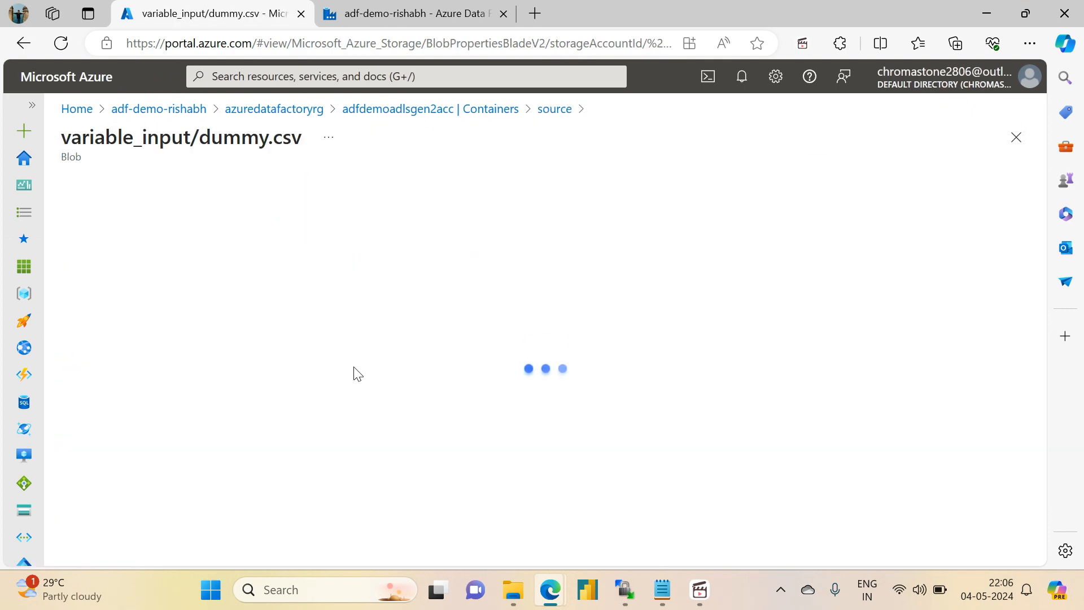
click(213, 227)
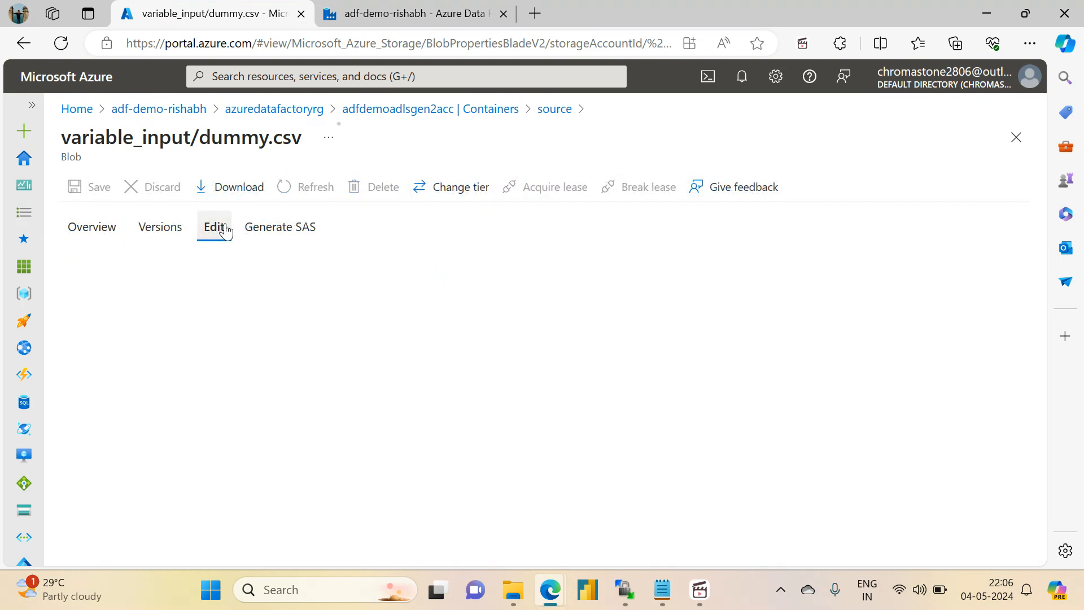
- Examine the header line and the data row of dummy.csv
drag(165, 261, 124, 264)
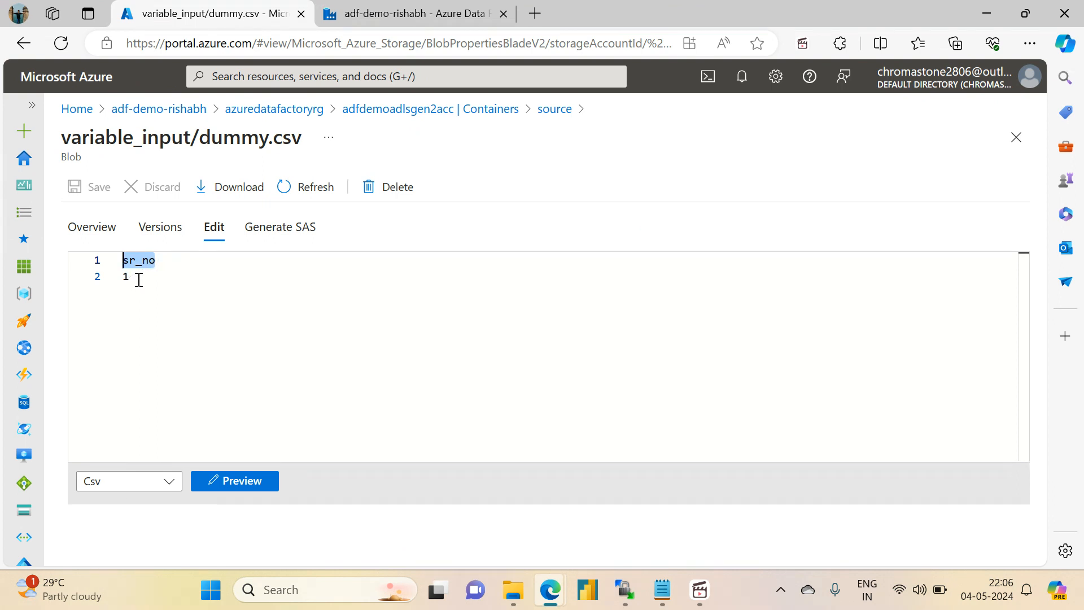
click(128, 279)
drag(128, 278, 125, 285)
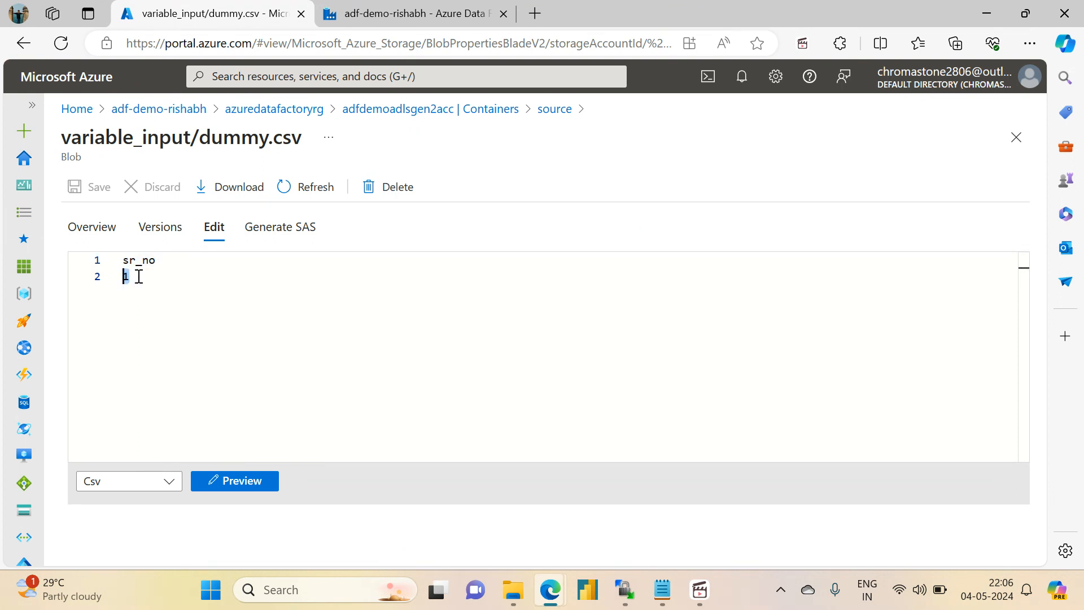
click(139, 276)
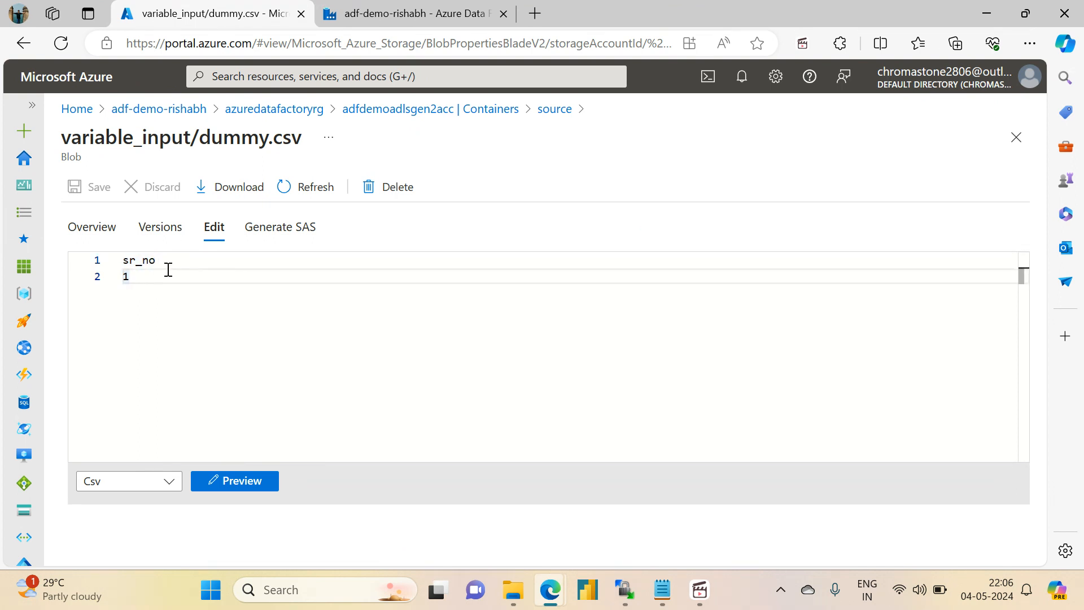
drag(167, 270, 121, 263)
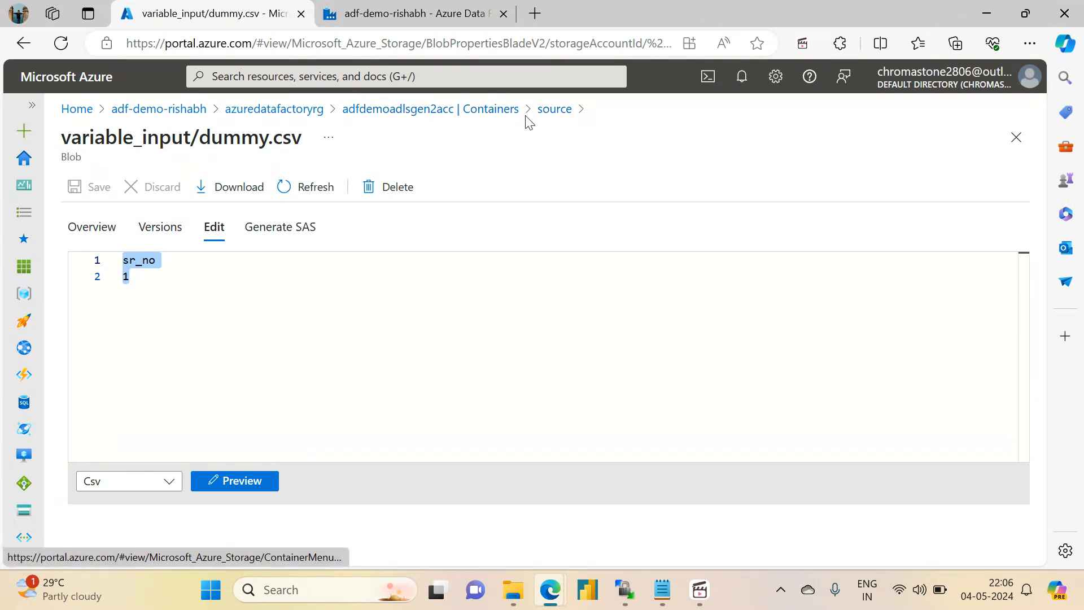
click(214, 272)
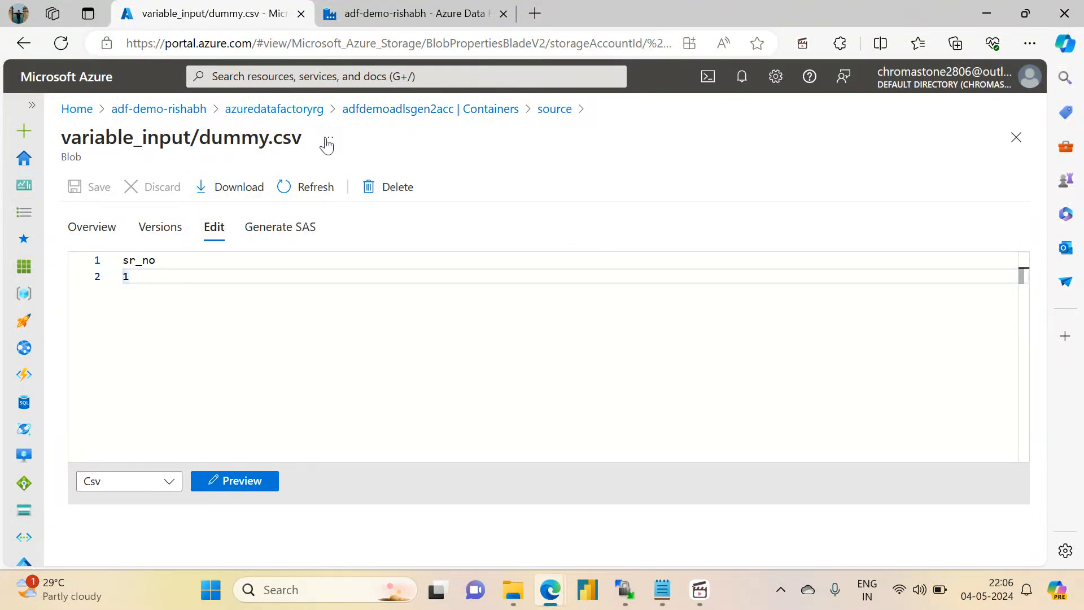
drag(143, 282, 117, 269)
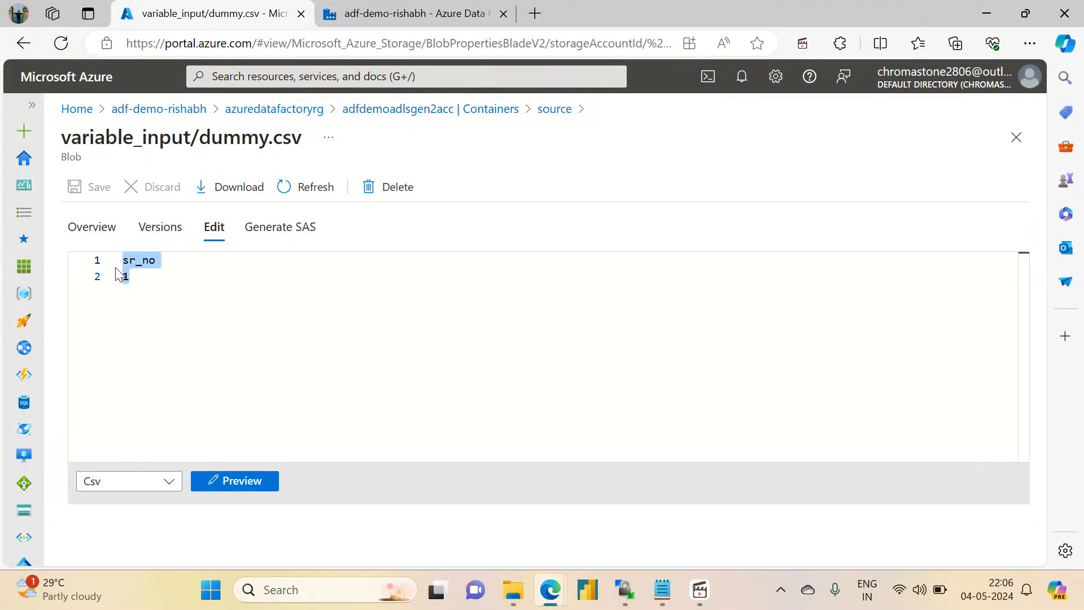
- Delete the variable_output and variable_output2 directories from the storage account's sink container
click(498, 110)
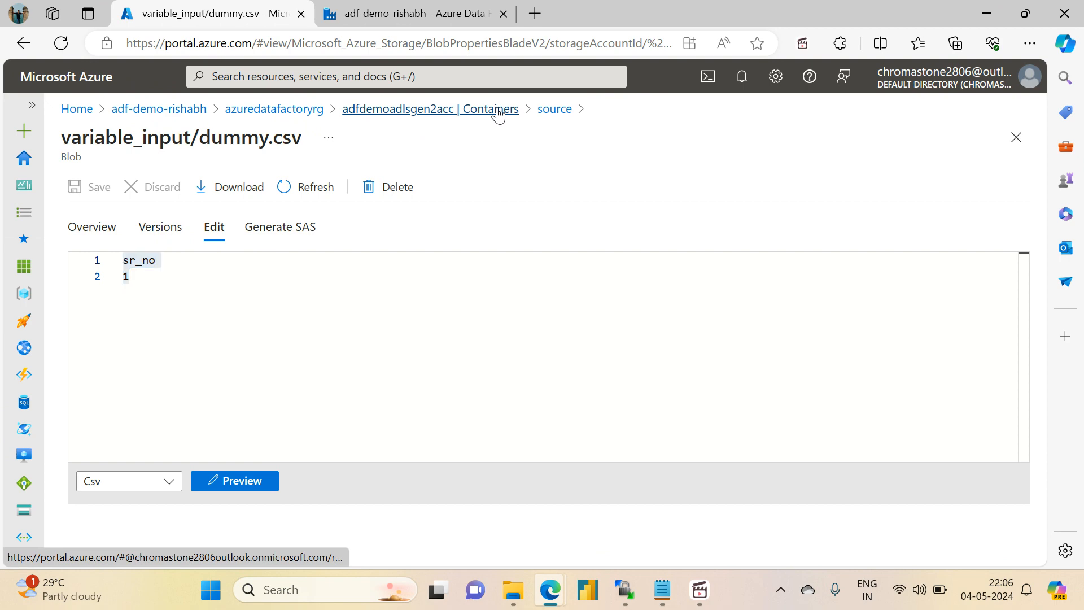
click(326, 352)
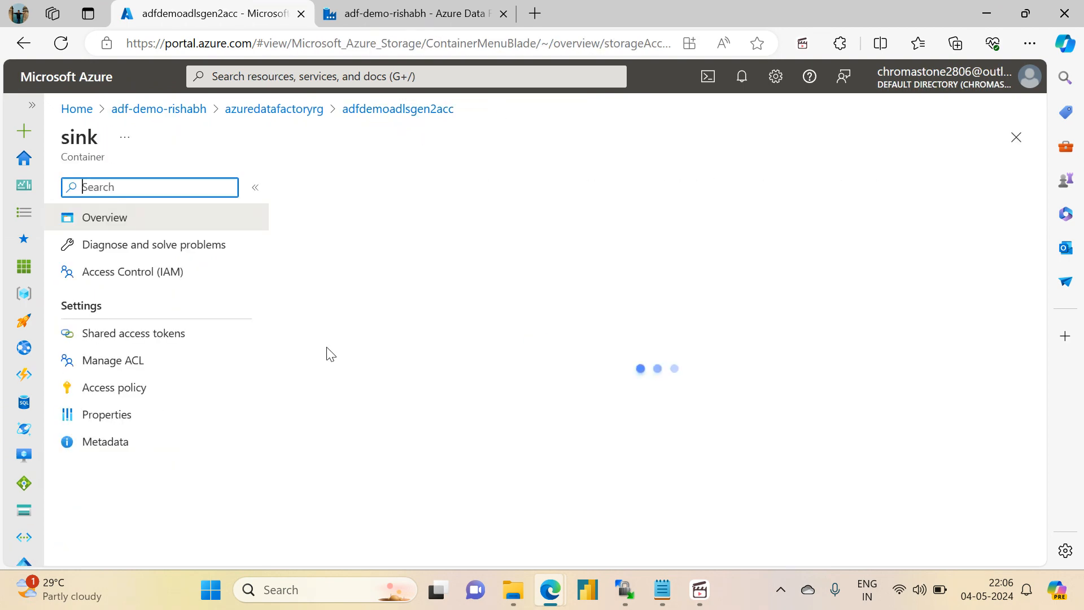
click(299, 339)
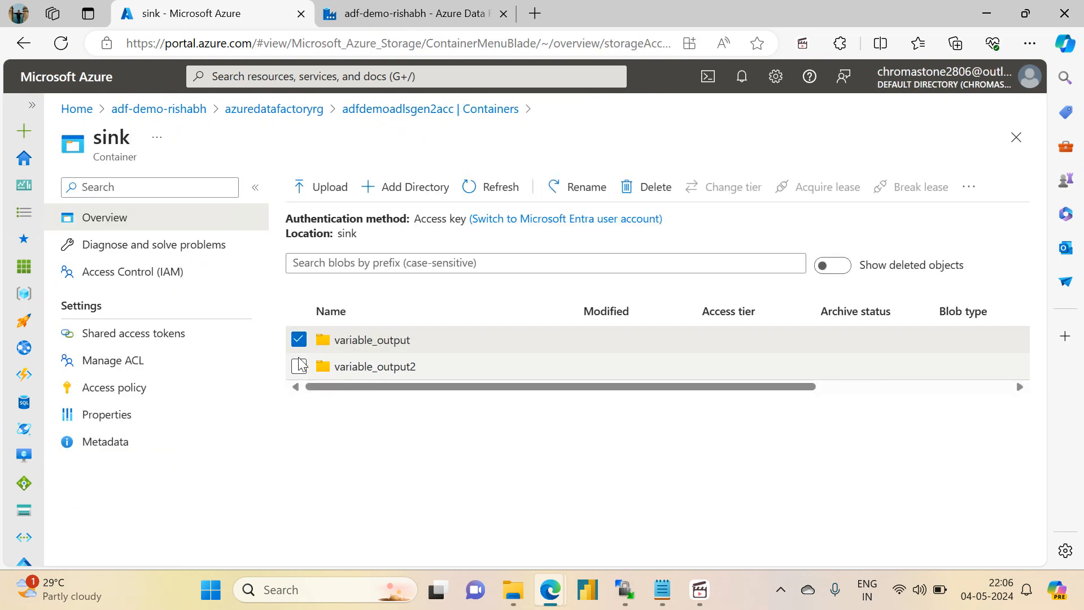
click(299, 366)
click(644, 189)
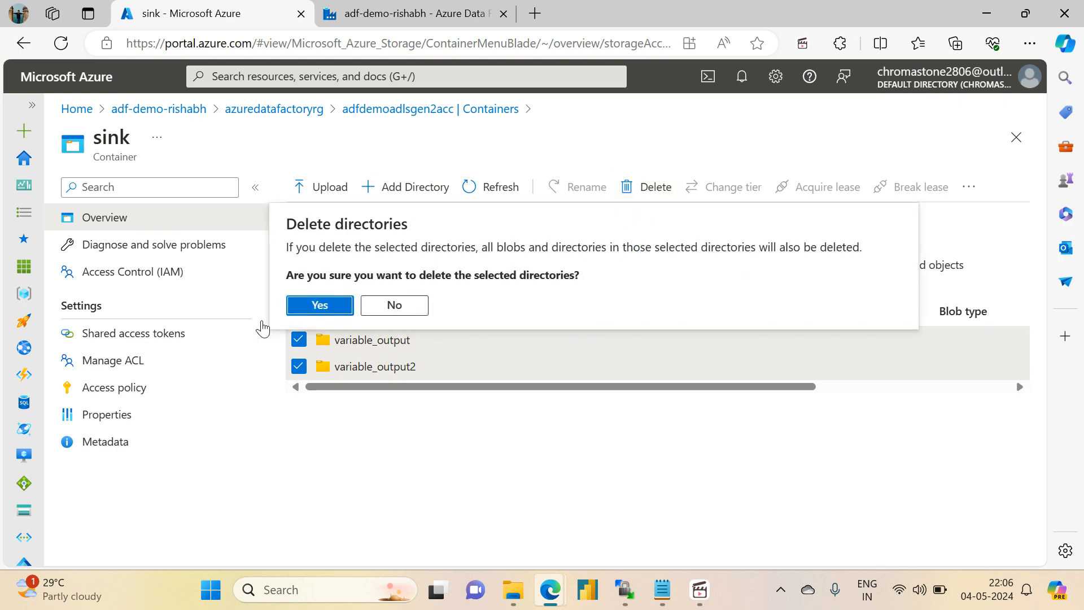
click(322, 306)
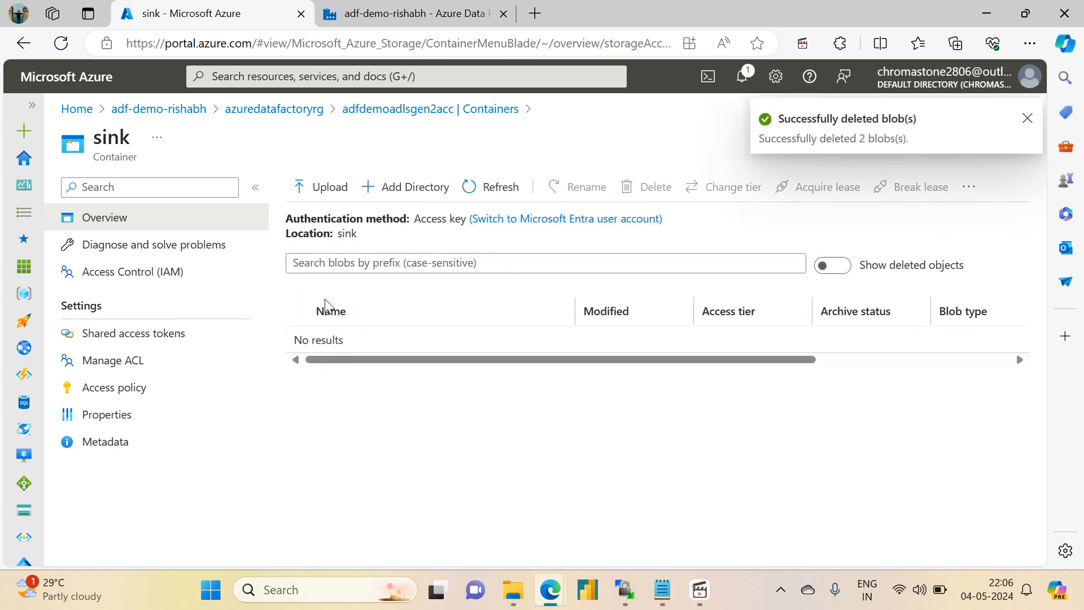
- Back in milestone1_pipeline, connect all four Filter activities on success to "Put order count into tracker file" and auto-align the activities
click(411, 6)
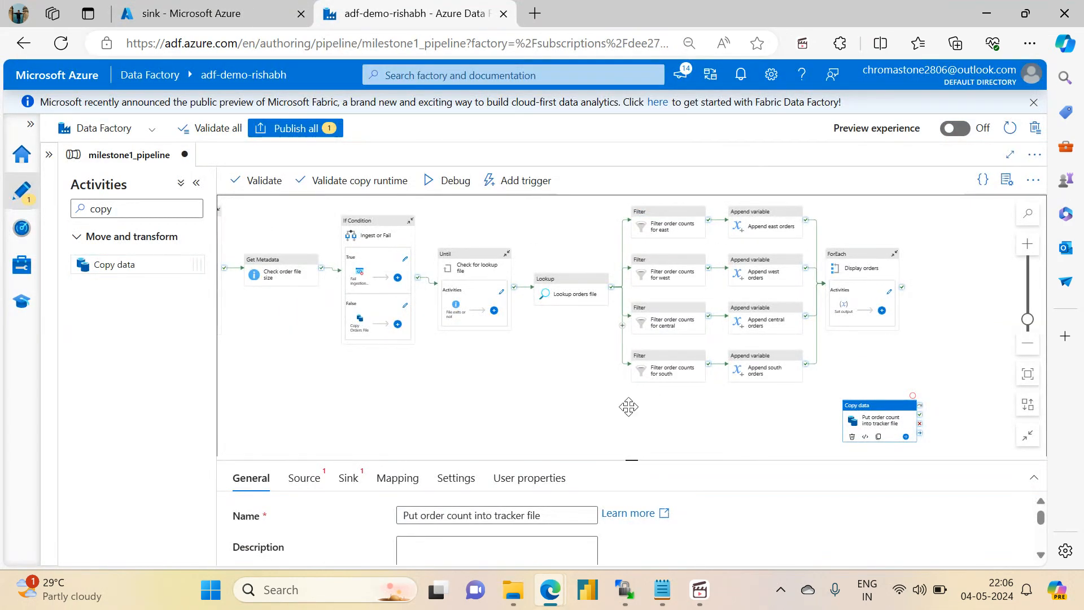
drag(629, 406, 497, 414)
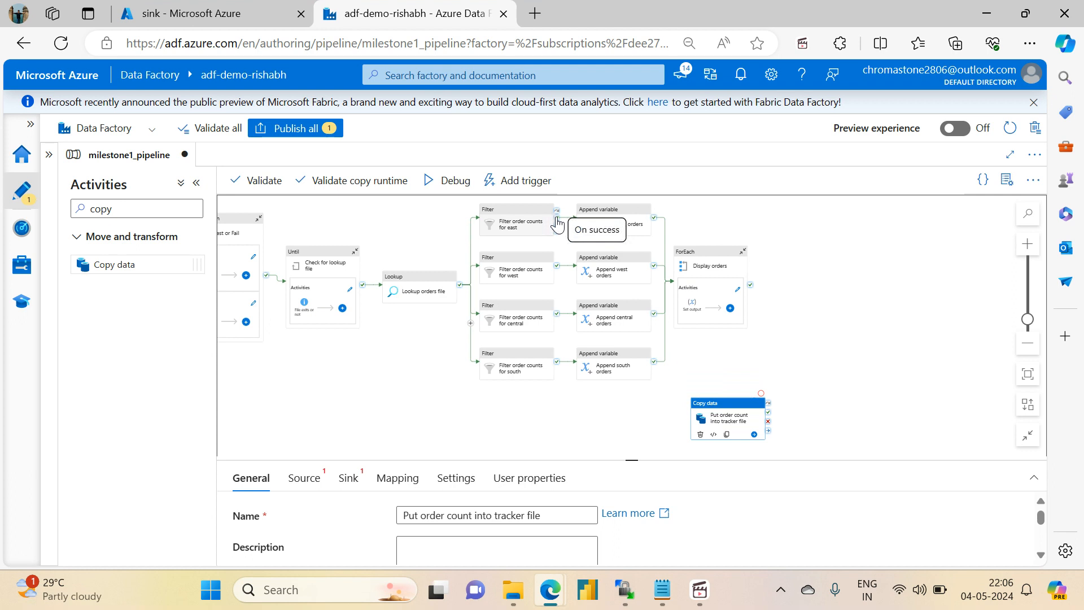
drag(557, 225, 706, 415)
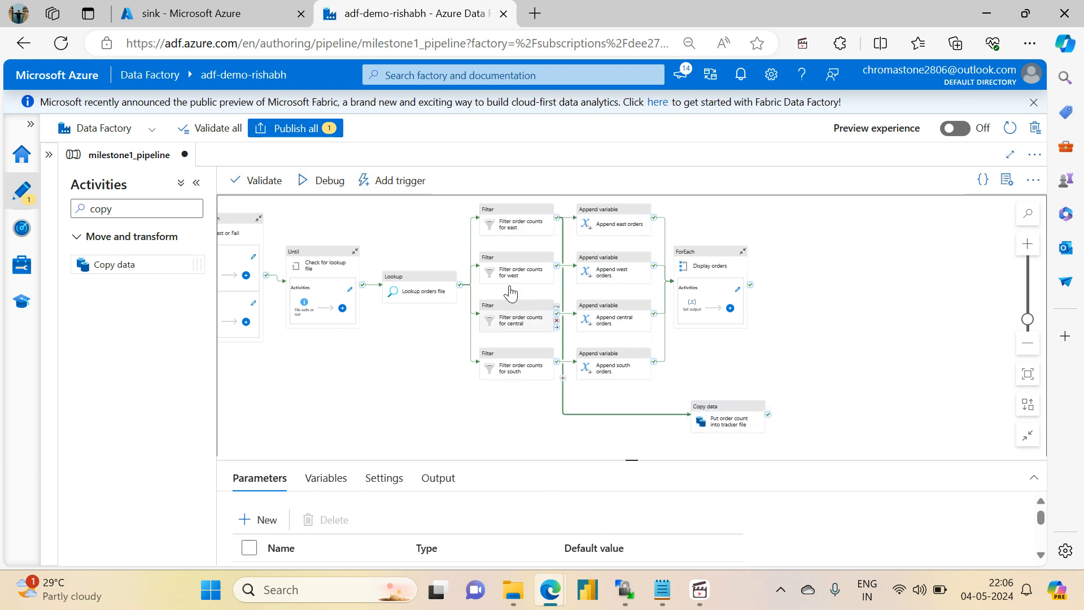
drag(558, 266, 703, 408)
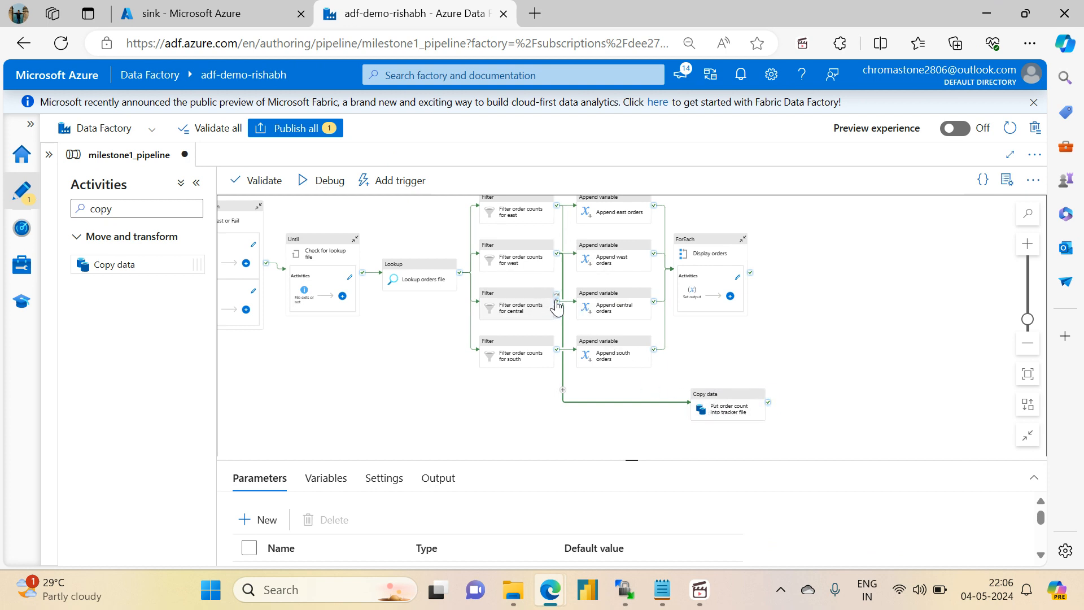
drag(557, 301, 725, 426)
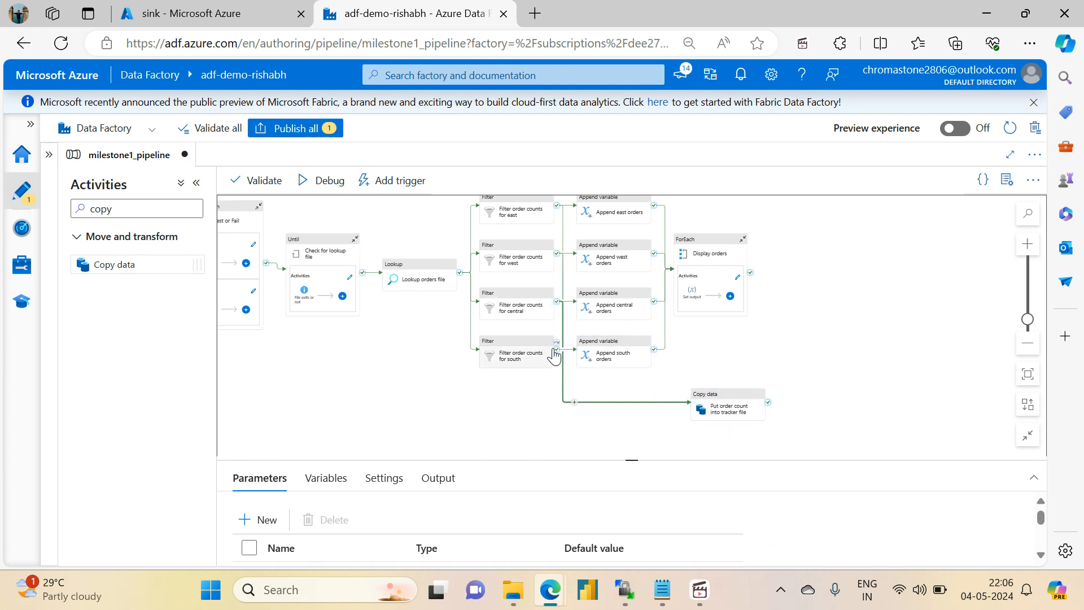
drag(557, 350, 713, 414)
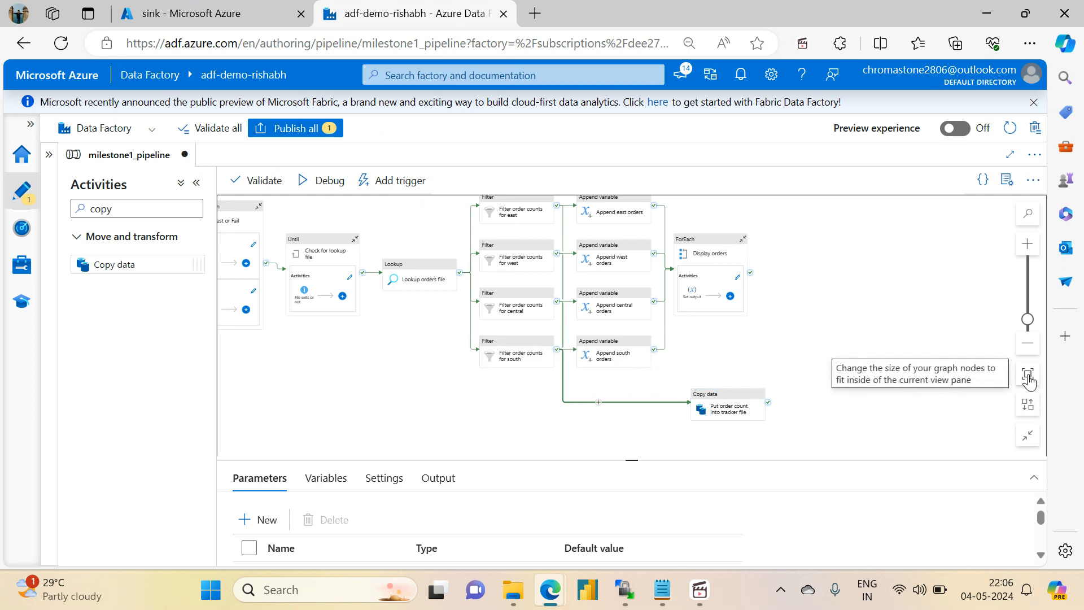
click(1028, 404)
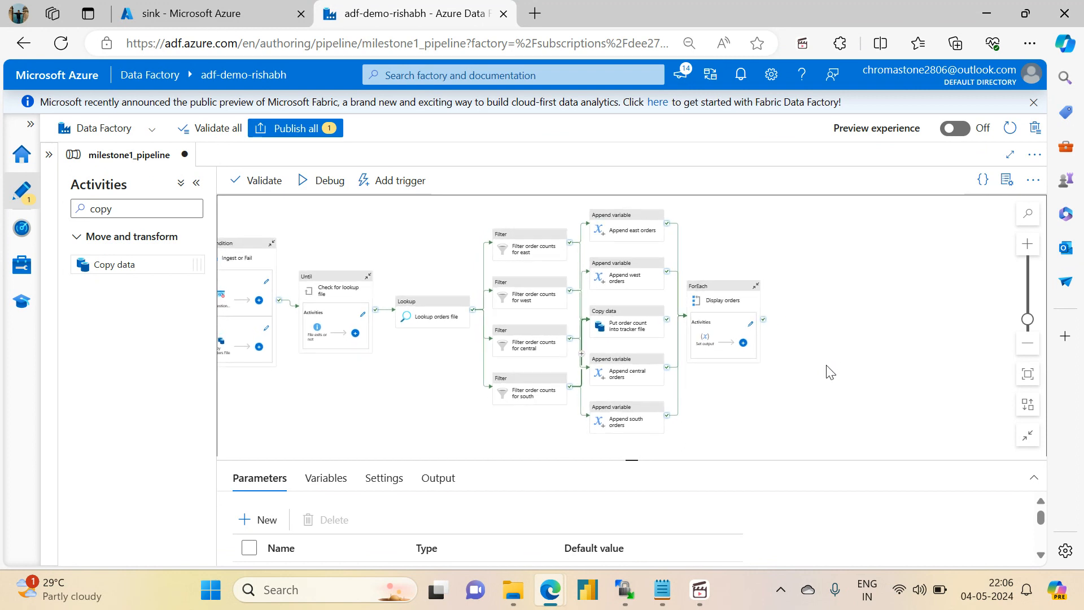
click(1028, 409)
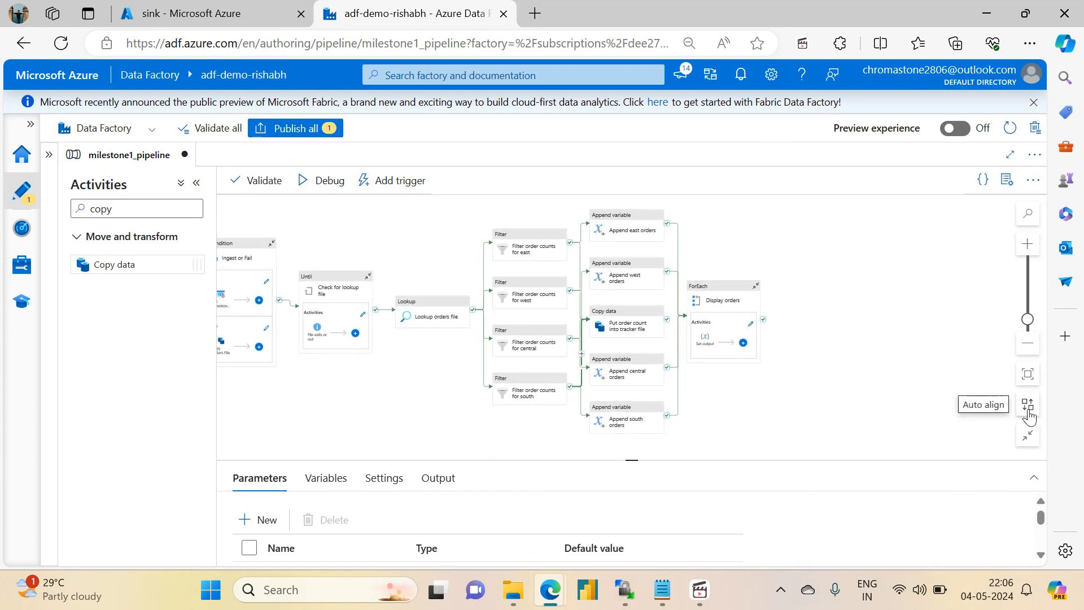
- Set the source dataset of the "Put order count into tracker file" activity to ds_adlsgen2_storage
click(637, 335)
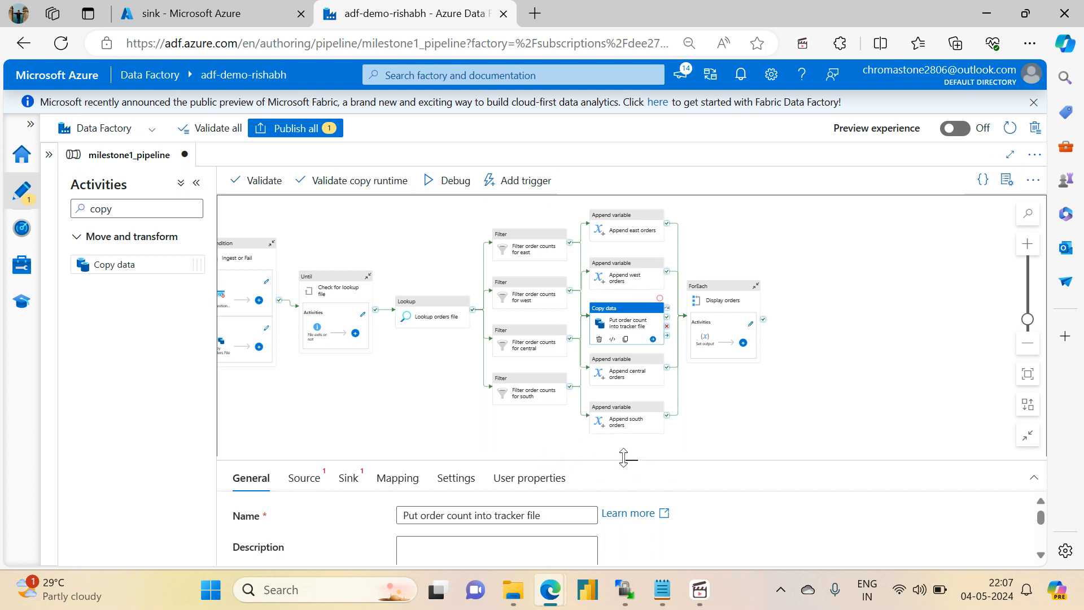
drag(634, 461, 655, 362)
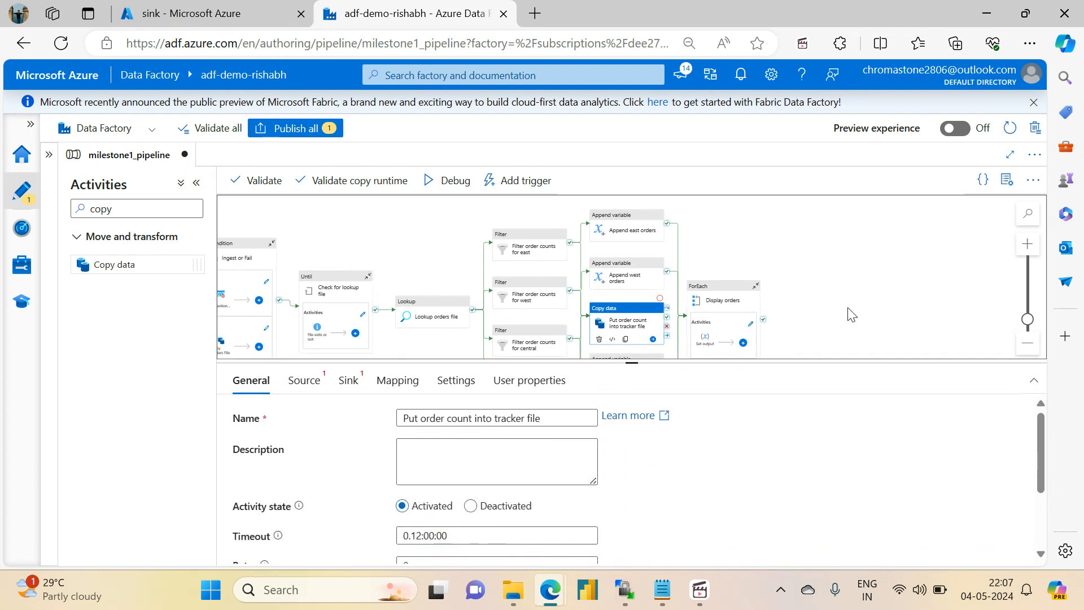
drag(849, 310, 839, 250)
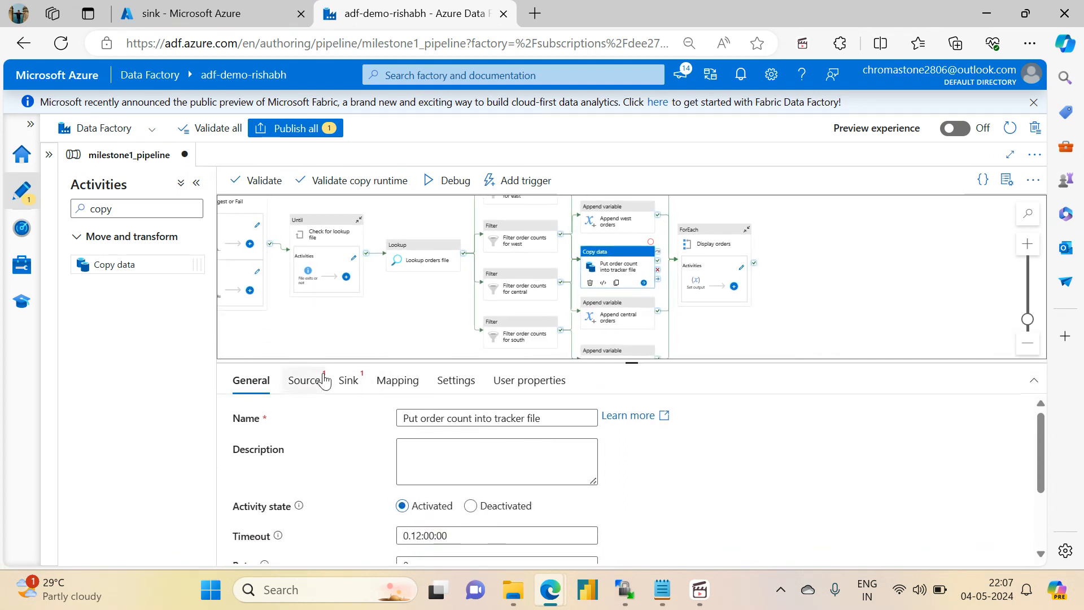
click(254, 11)
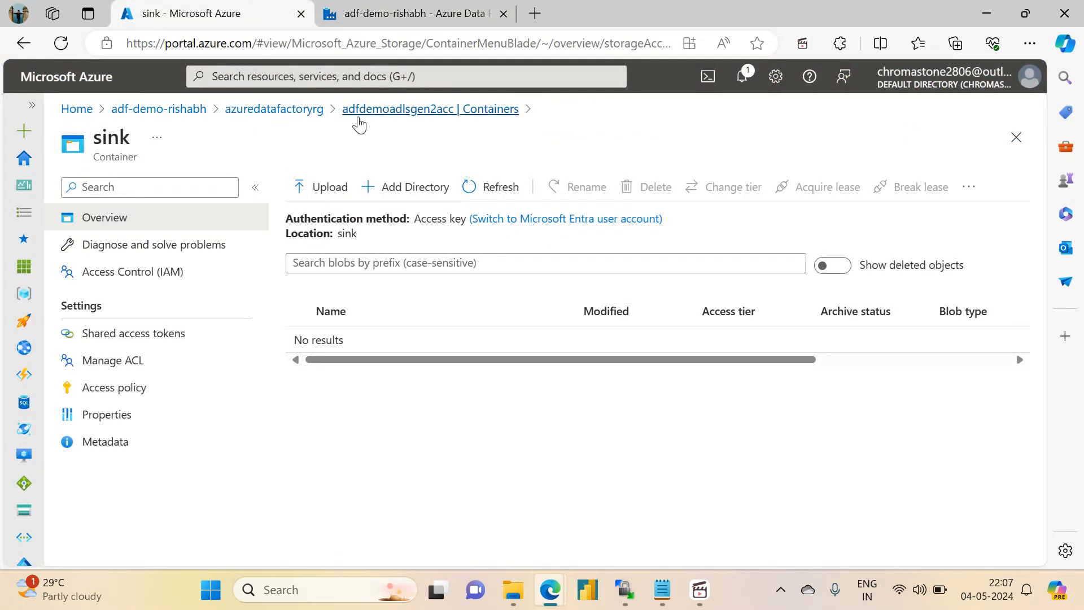
click(391, 9)
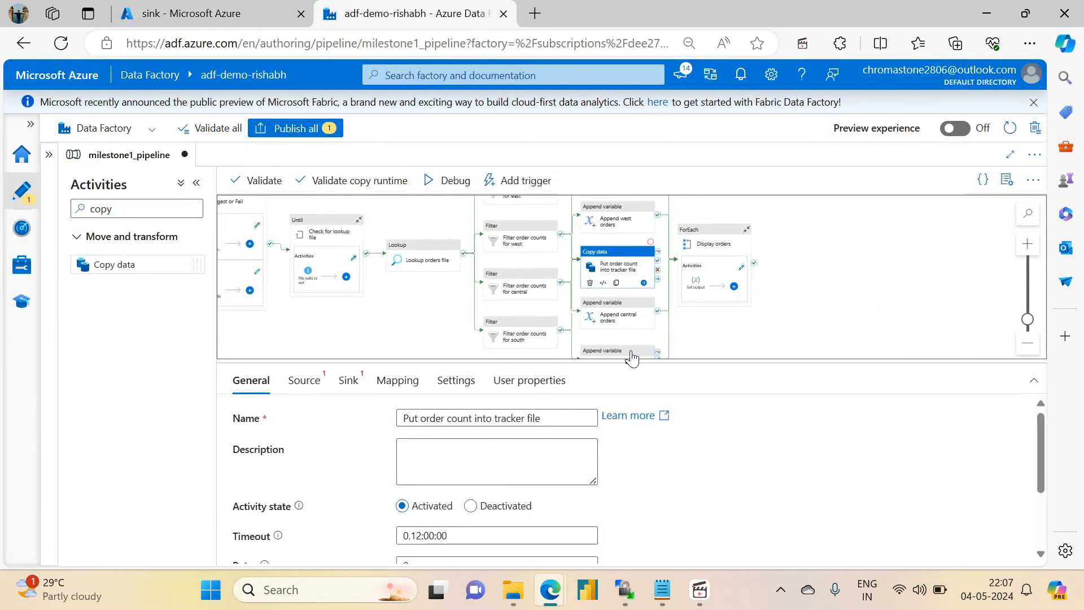
drag(632, 362, 605, 169)
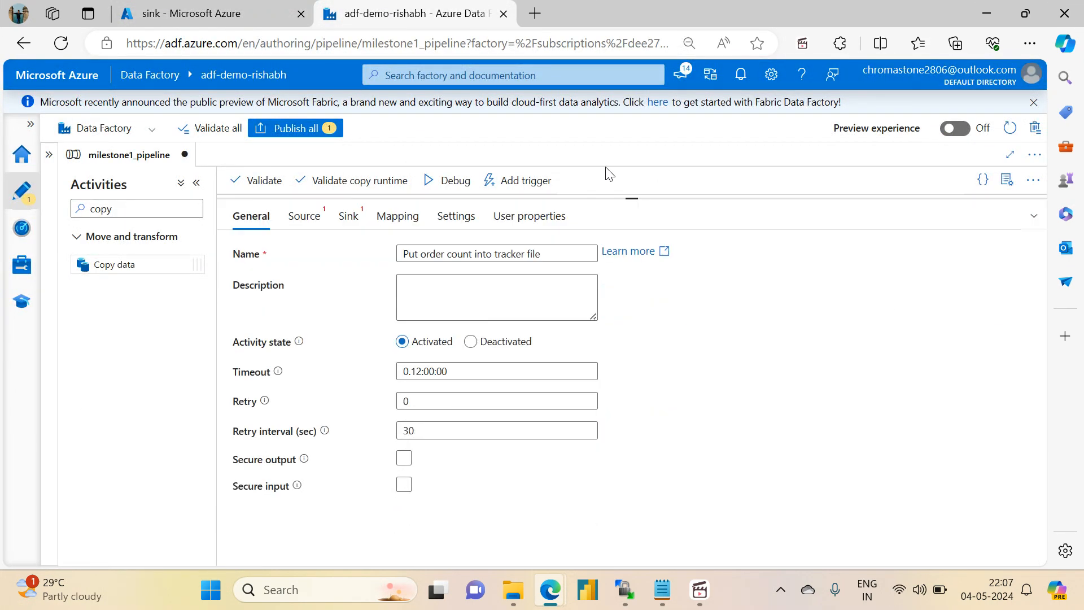
click(304, 216)
click(444, 255)
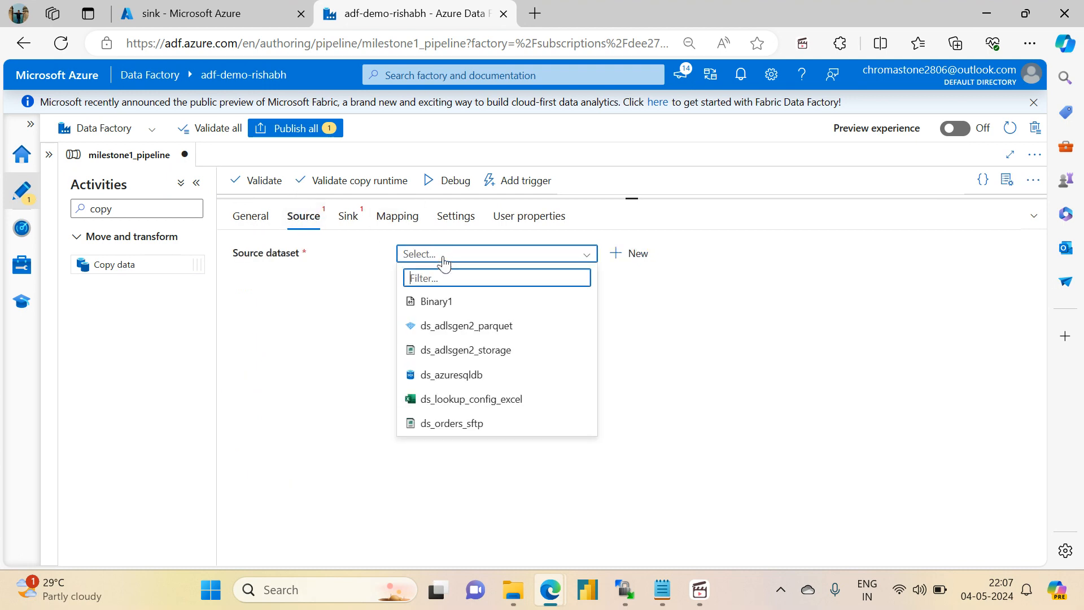
click(449, 357)
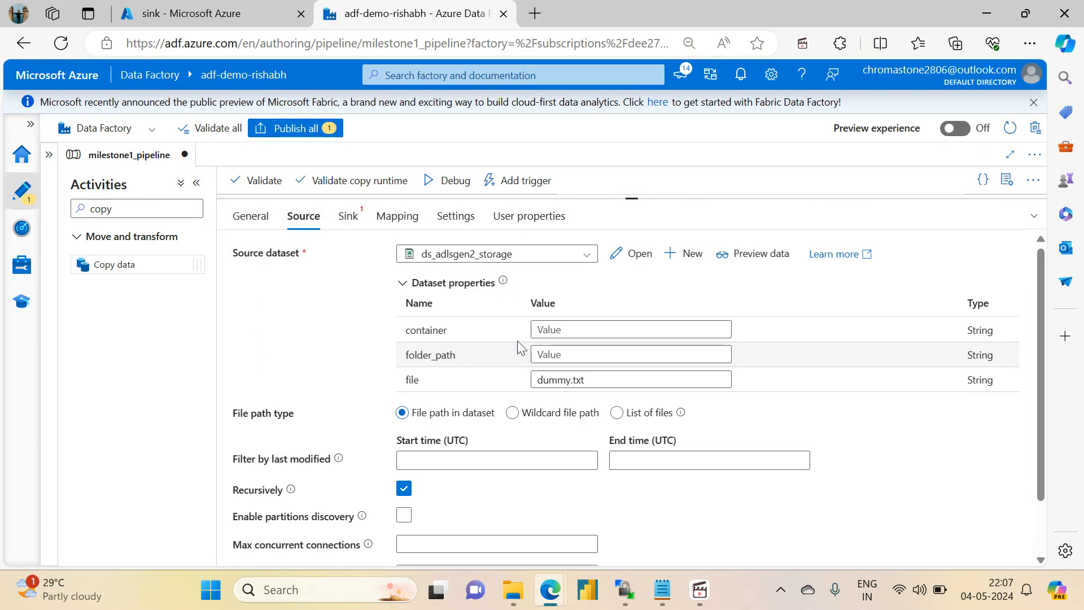
- Set the source dataset properties to container source, folder_path variable_input and file dummy.csv
click(578, 335)
text(sourc)
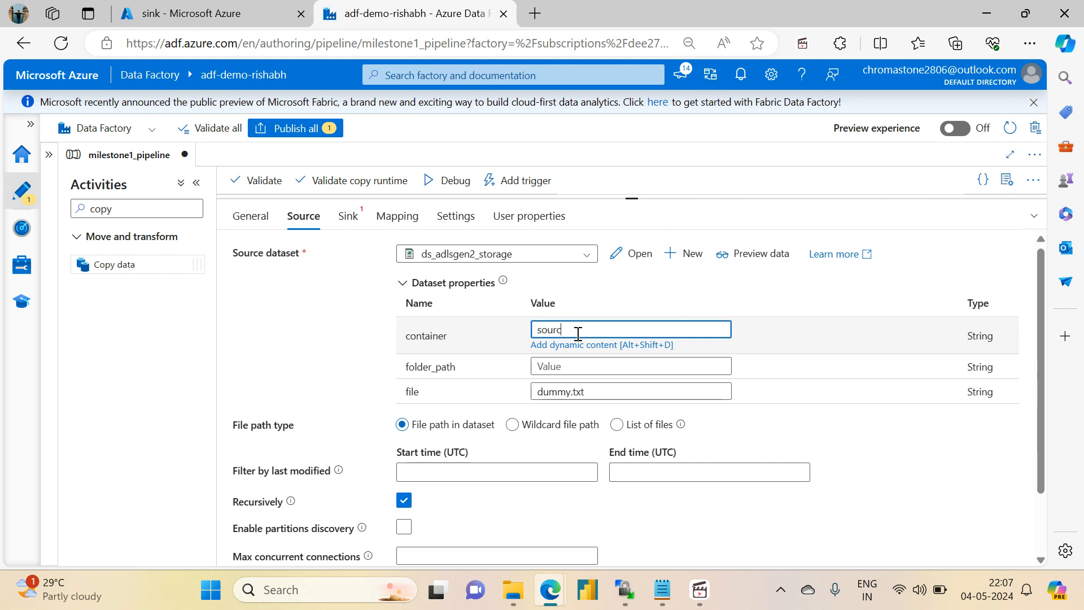
text(e)
key(Tab)
text(variab)
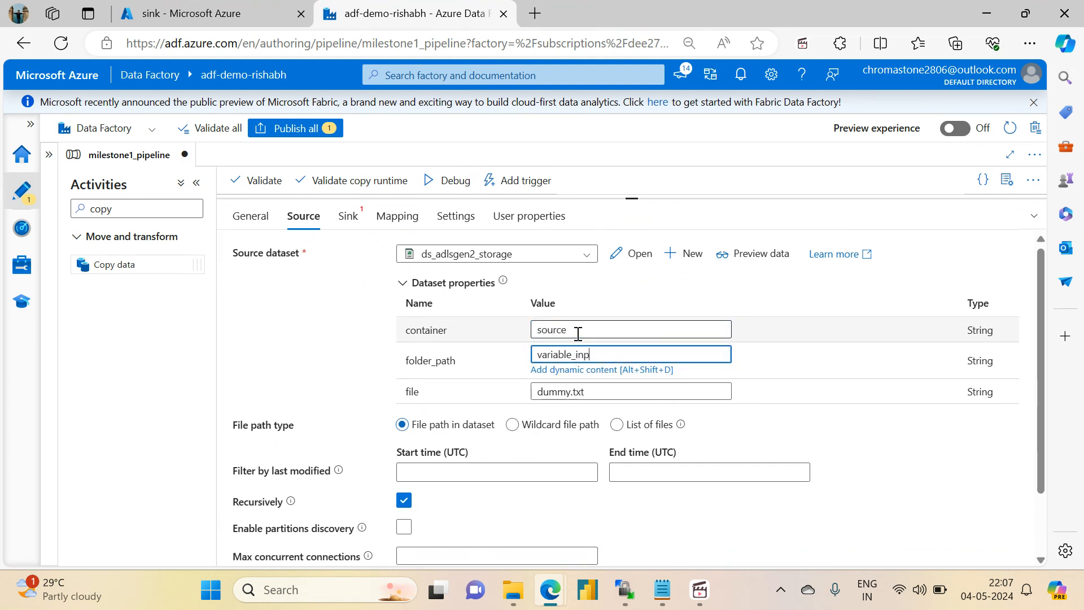
click(595, 393)
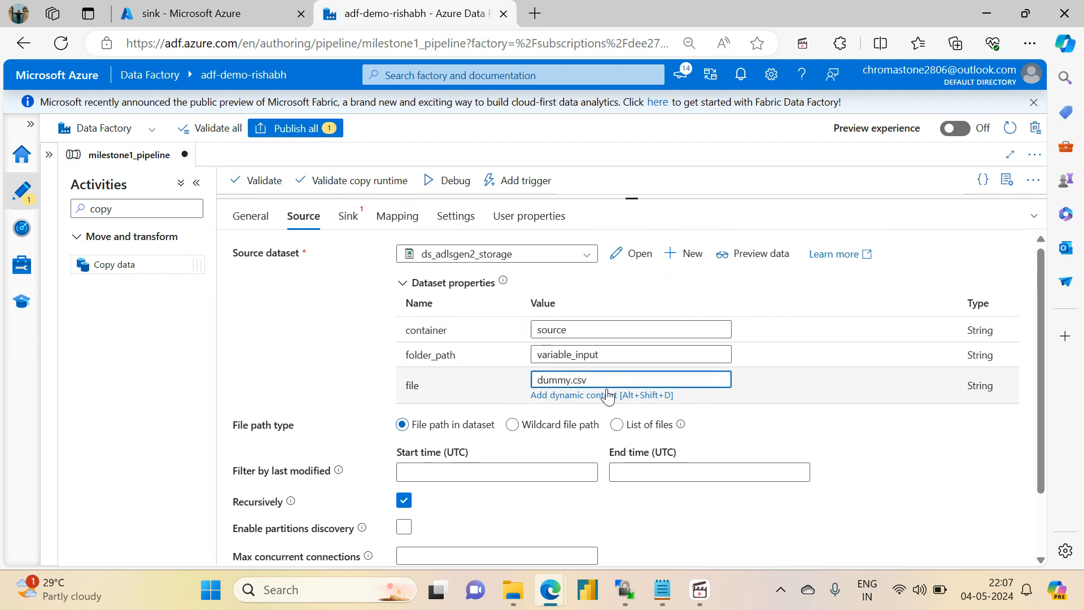
- Add four additional column rows to the copy activity's source
drag(1043, 391, 1032, 503)
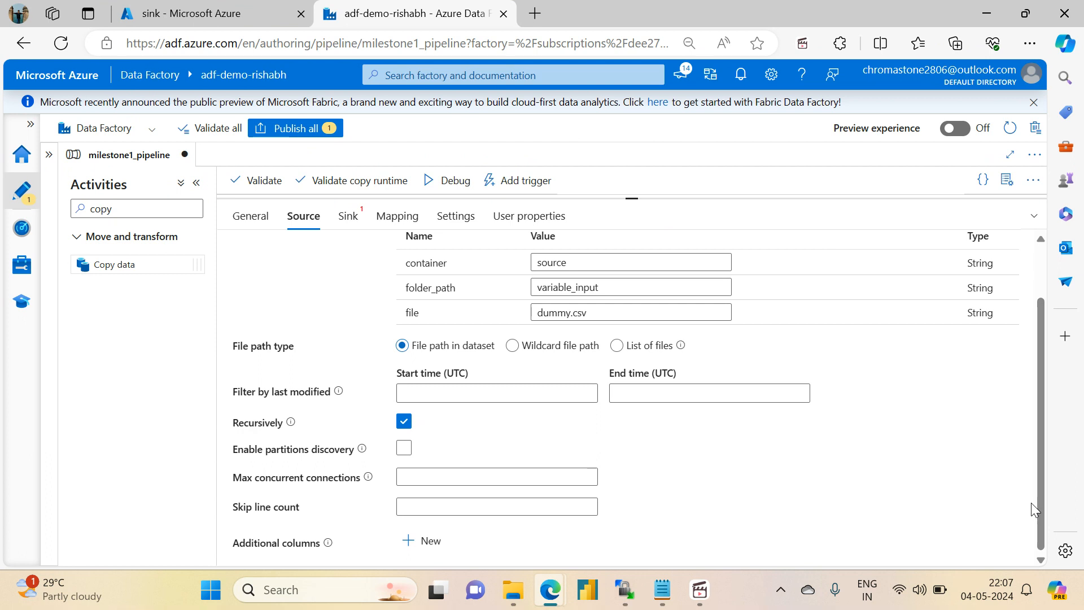
click(414, 547)
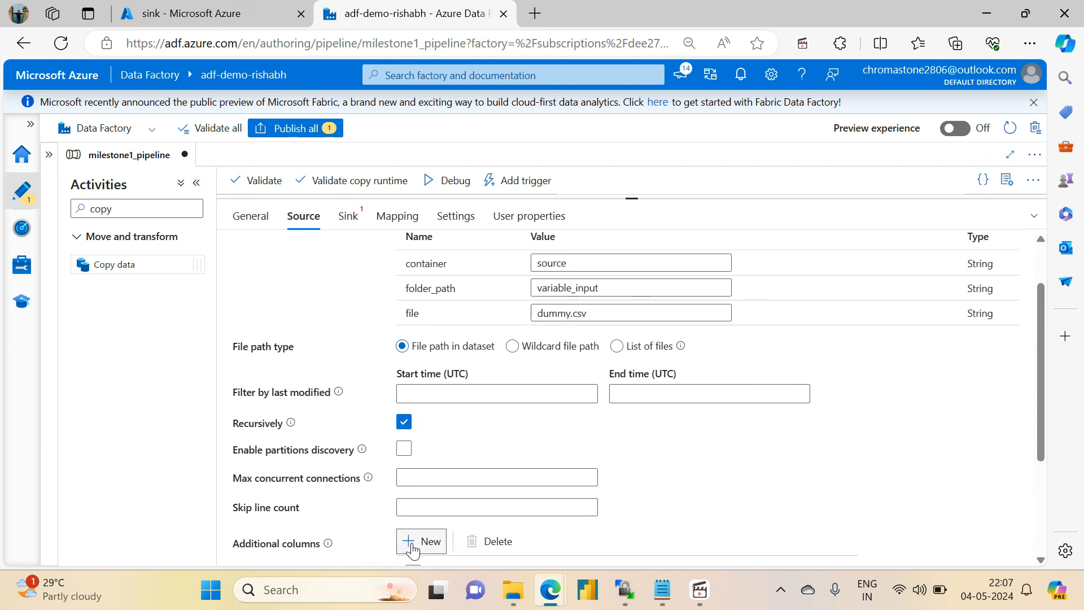
drag(1042, 405, 1042, 545)
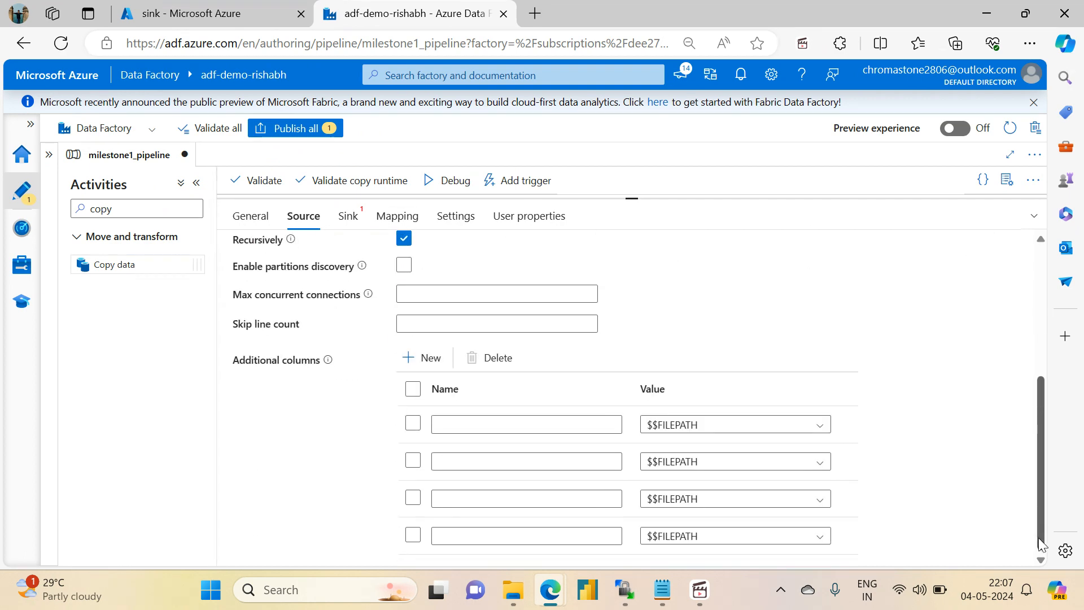
- Name the four additional source columns east, west, central and south
click(490, 428)
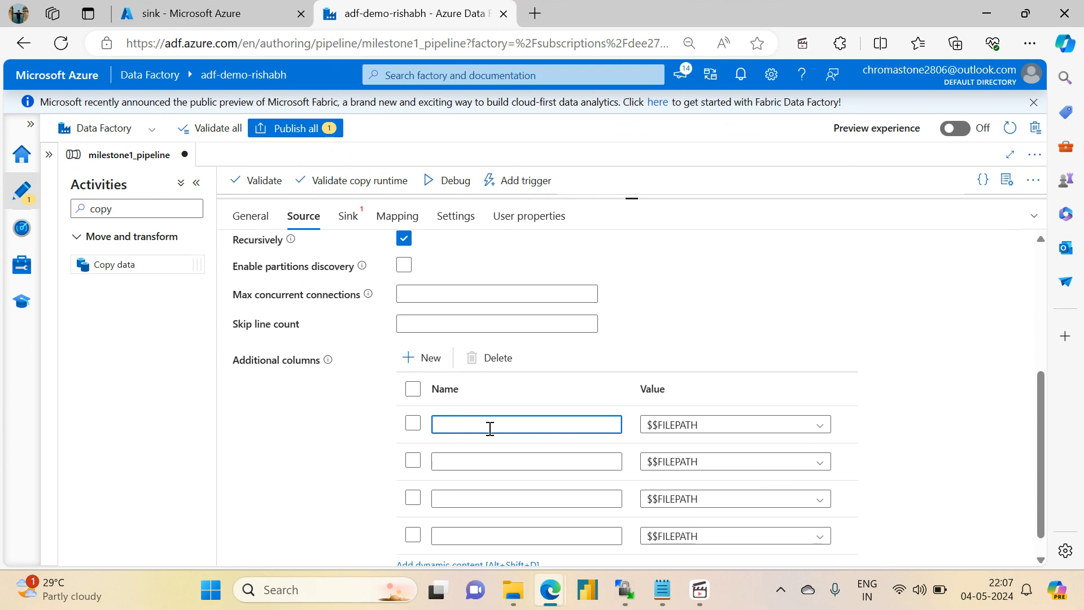
click(355, 148)
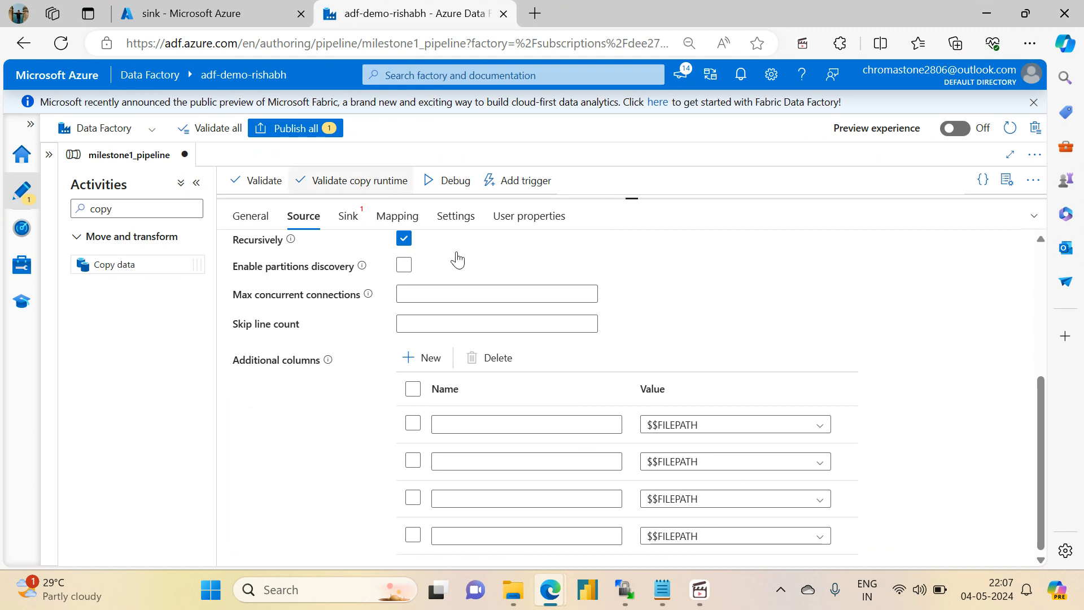
click(488, 425)
text(east)
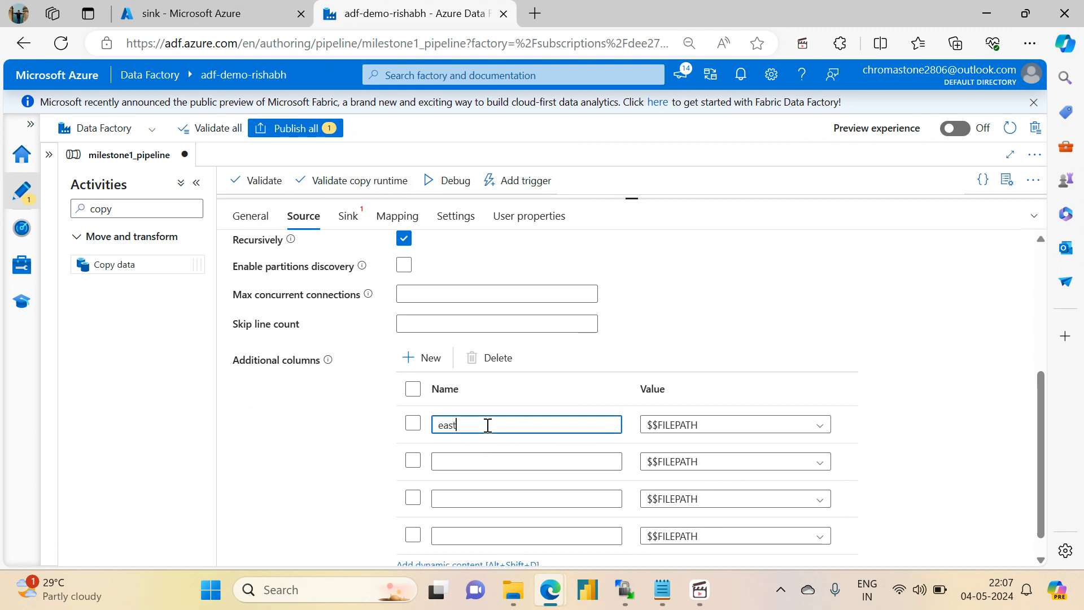
click(494, 459)
text(west)
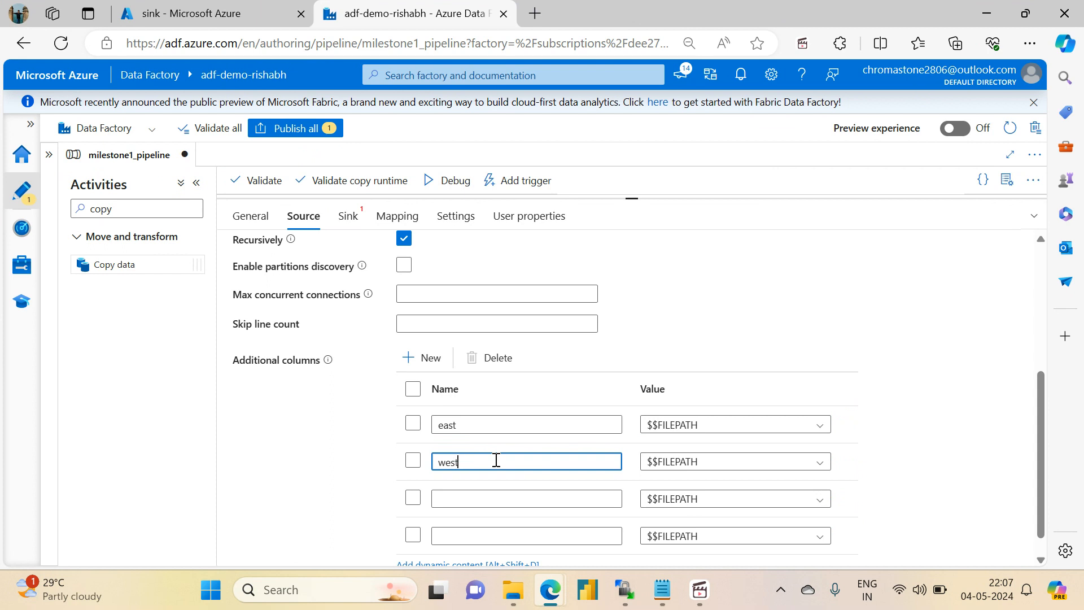
click(477, 497)
text(c)
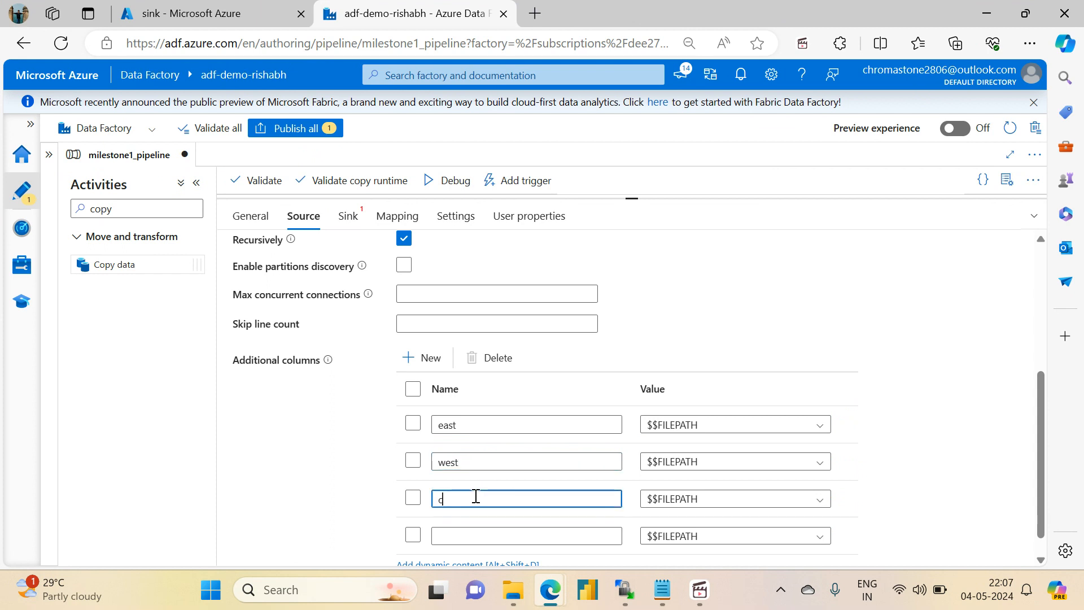
text(entral)
key(Tab)
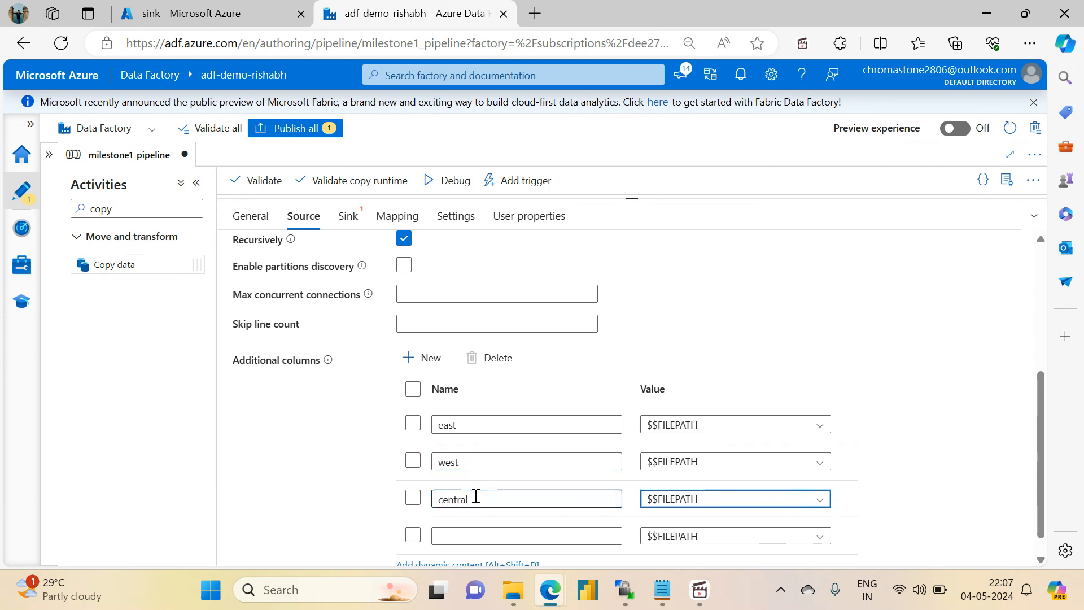
click(462, 530)
text(sout)
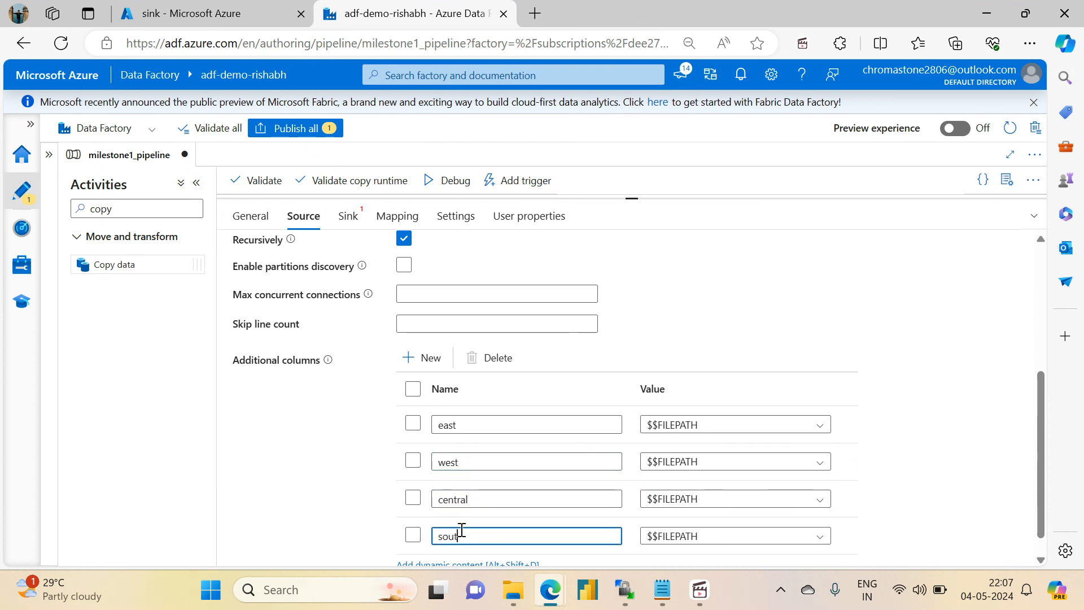
text(h)
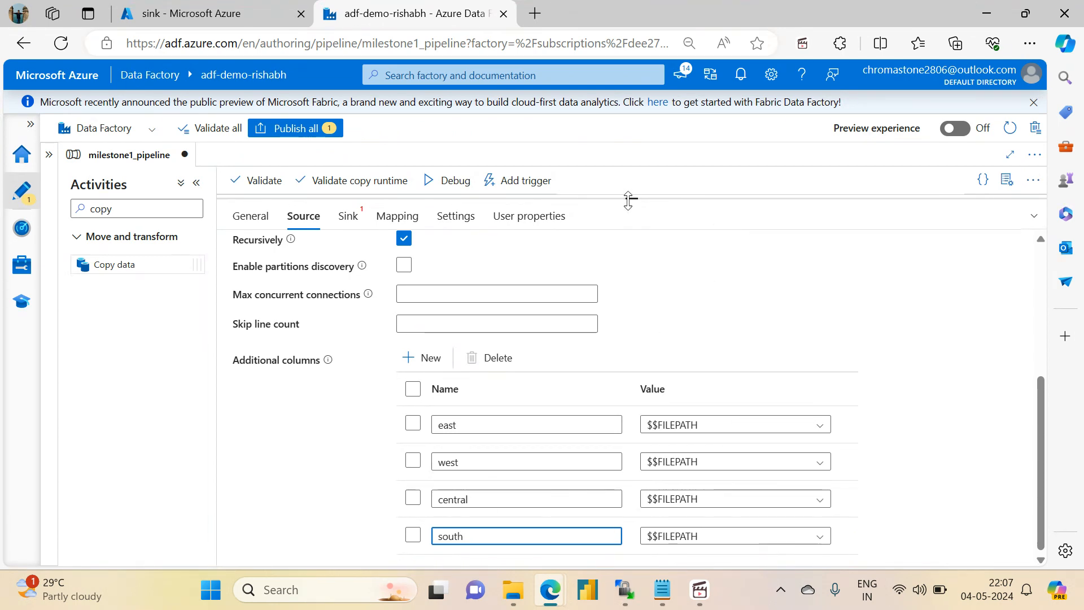
- Copy activity('Filter order counts for east').output.FilteredItemsCount from the value expression of "Append east orders", leaving that expression as it is
drag(631, 198, 640, 436)
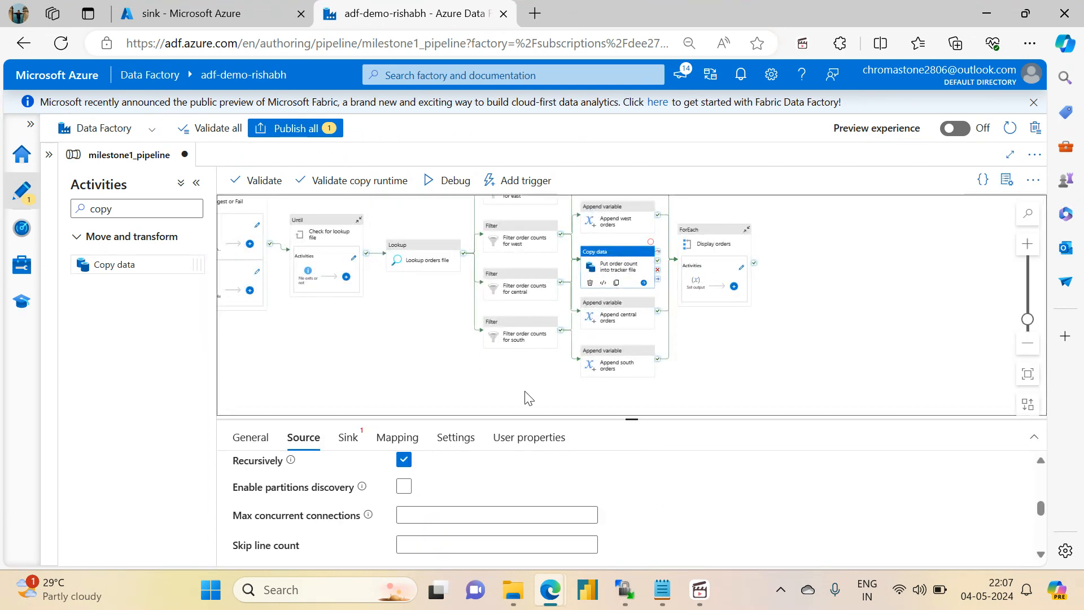
drag(527, 395, 482, 446)
click(470, 255)
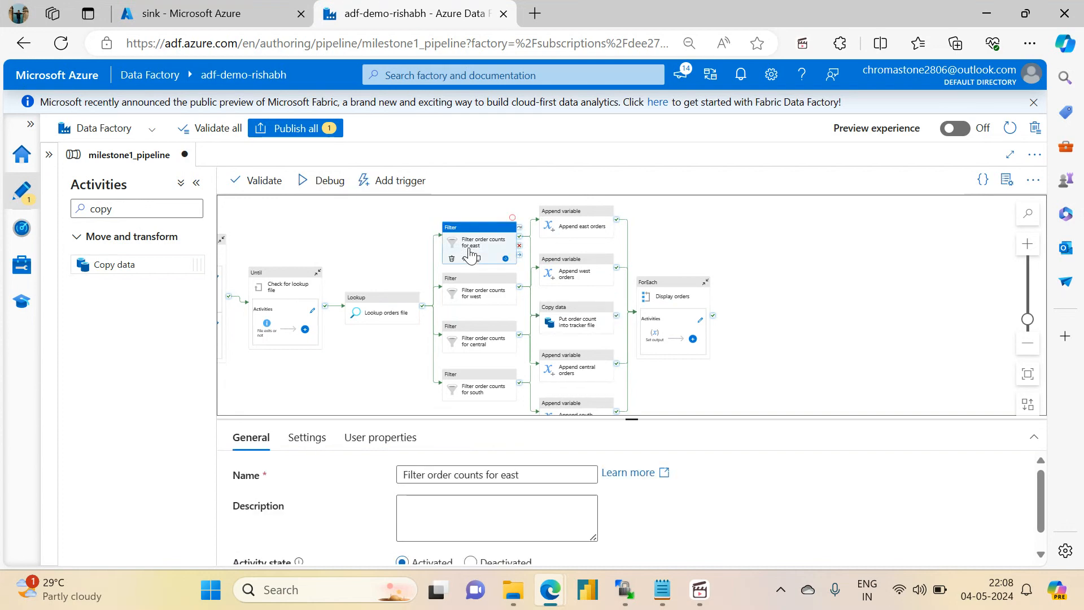
click(307, 438)
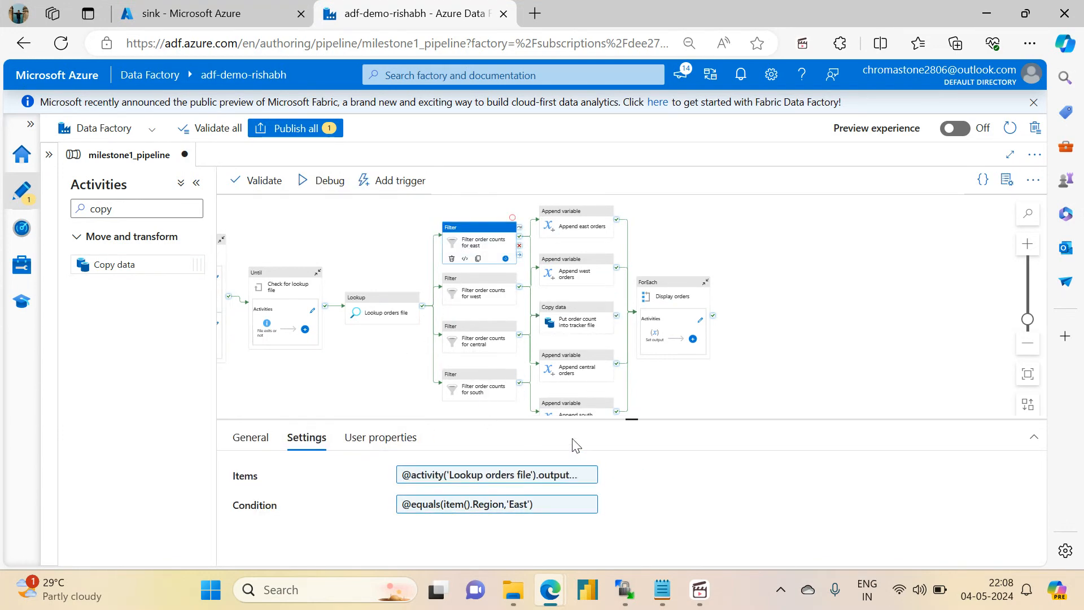
drag(636, 417, 633, 395)
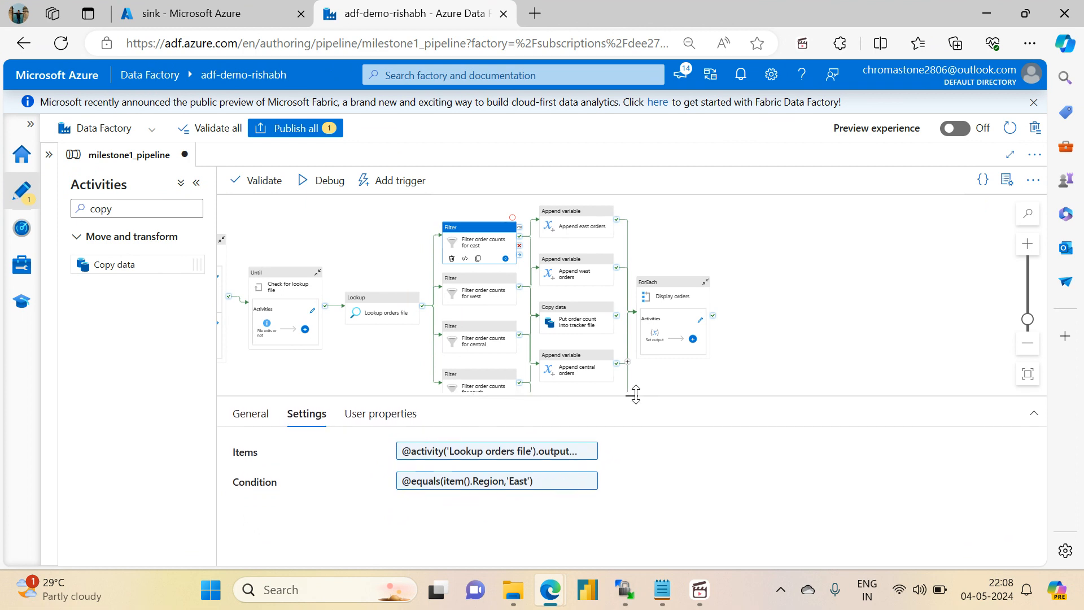
click(585, 245)
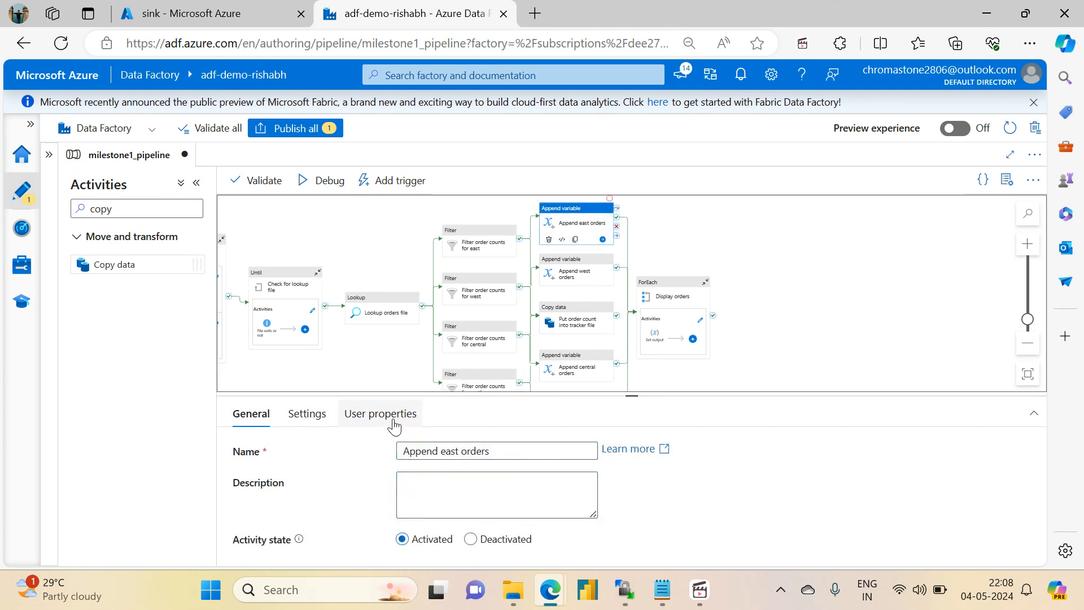
click(299, 415)
click(491, 483)
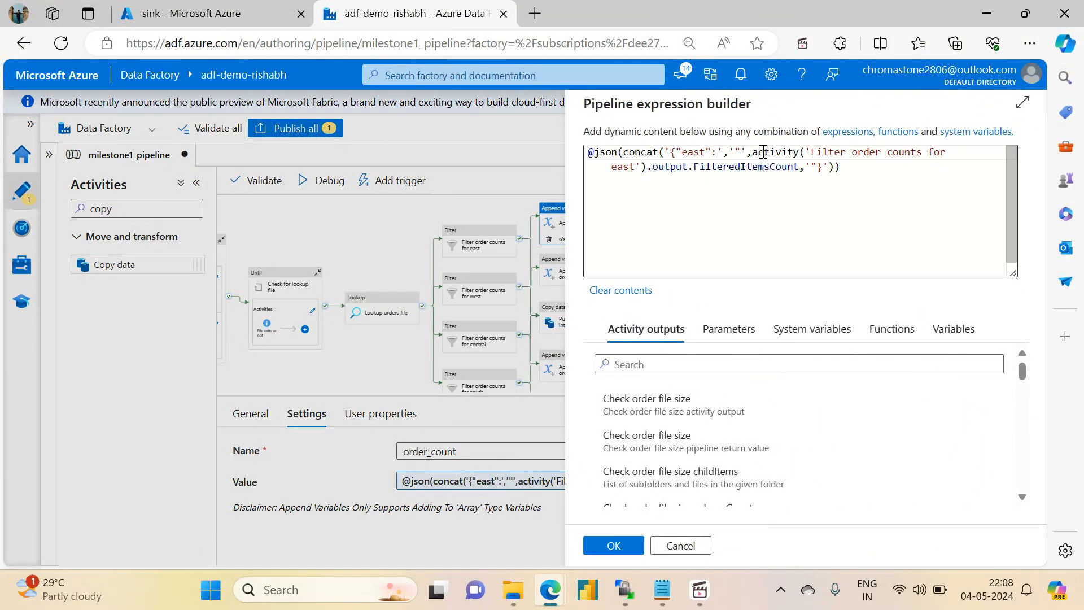
click(764, 151)
drag(763, 151, 805, 171)
key(ctrl+c)
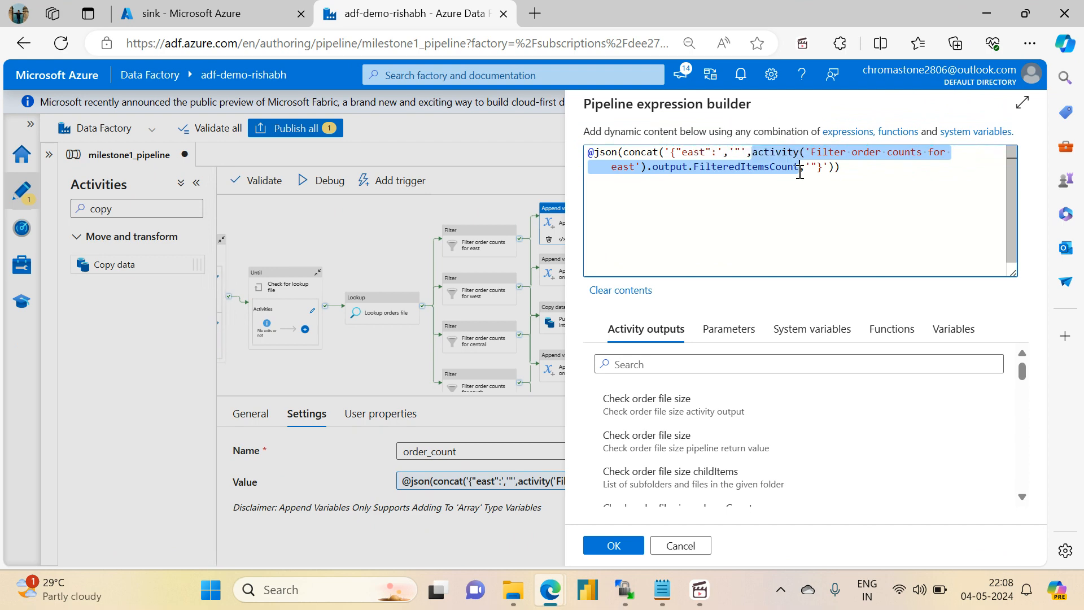
click(666, 545)
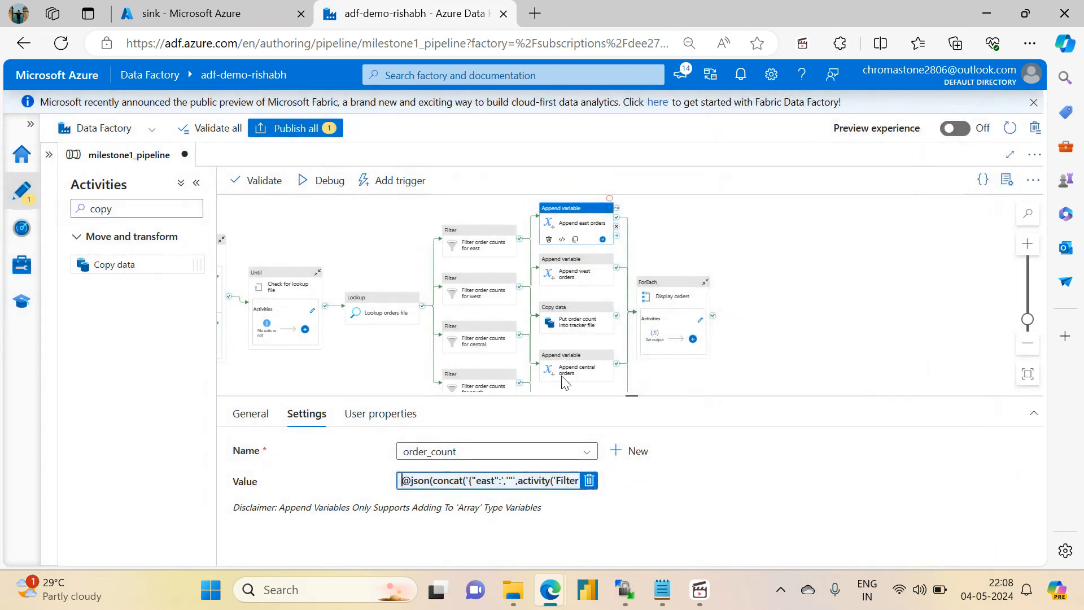
click(553, 326)
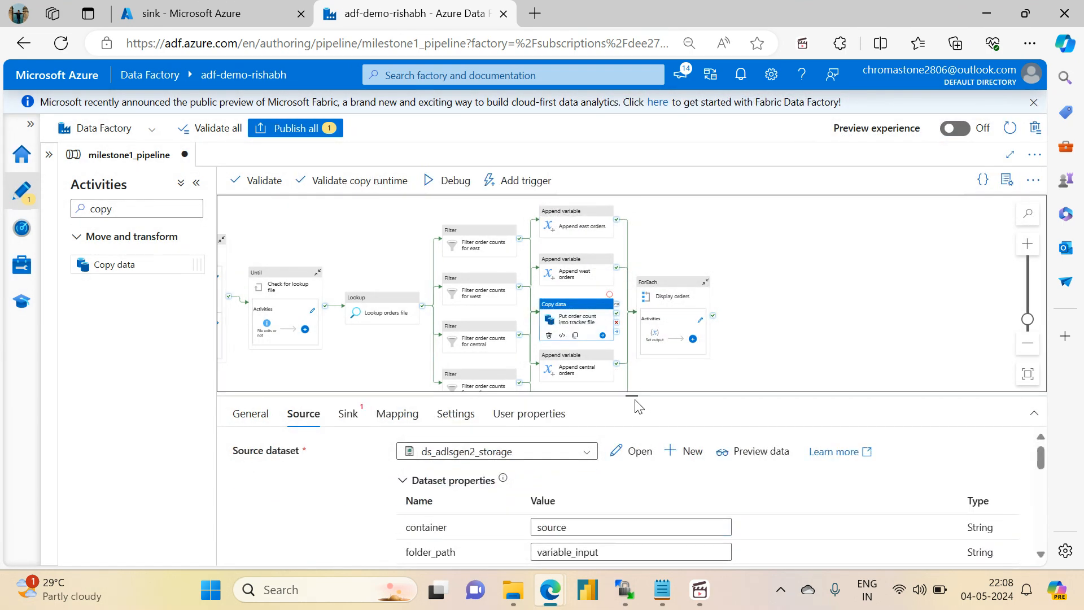
drag(633, 397, 633, 199)
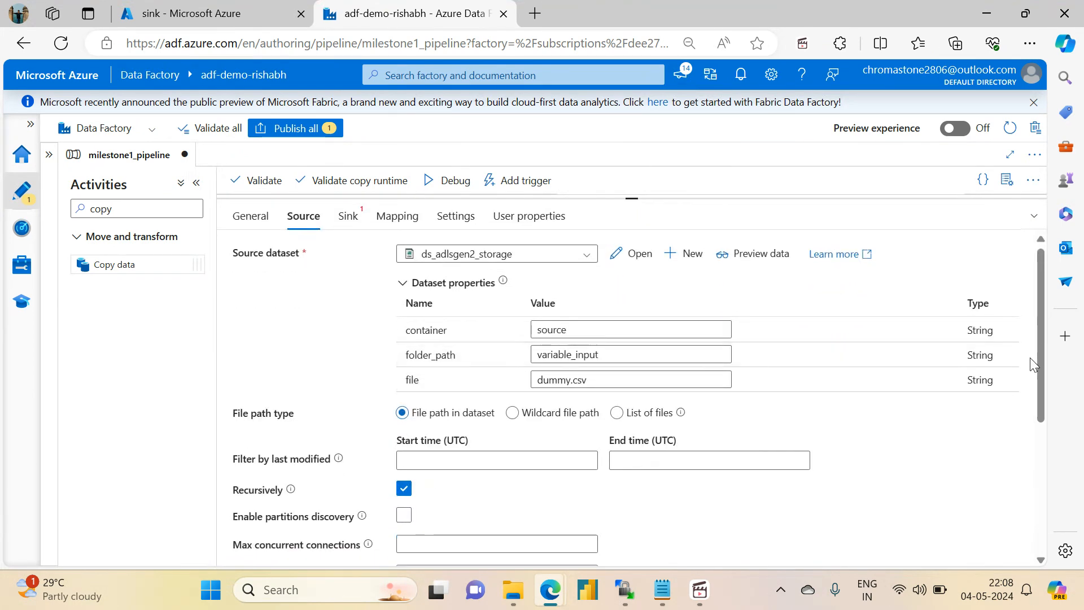
drag(1036, 361, 1035, 532)
click(682, 425)
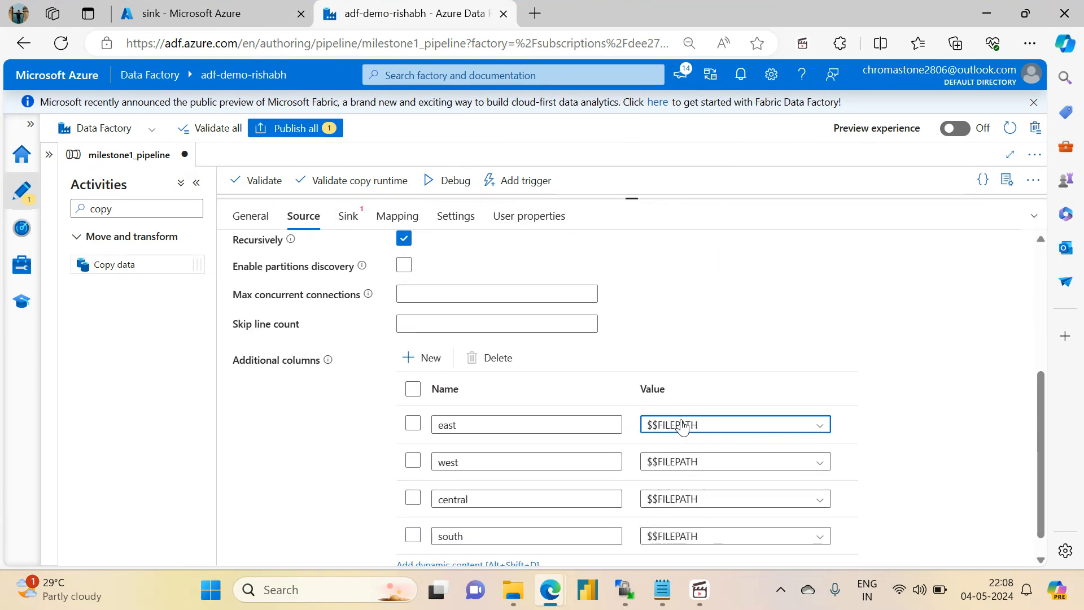
key(Down)
key(Down)
key(Down)
key(Return)
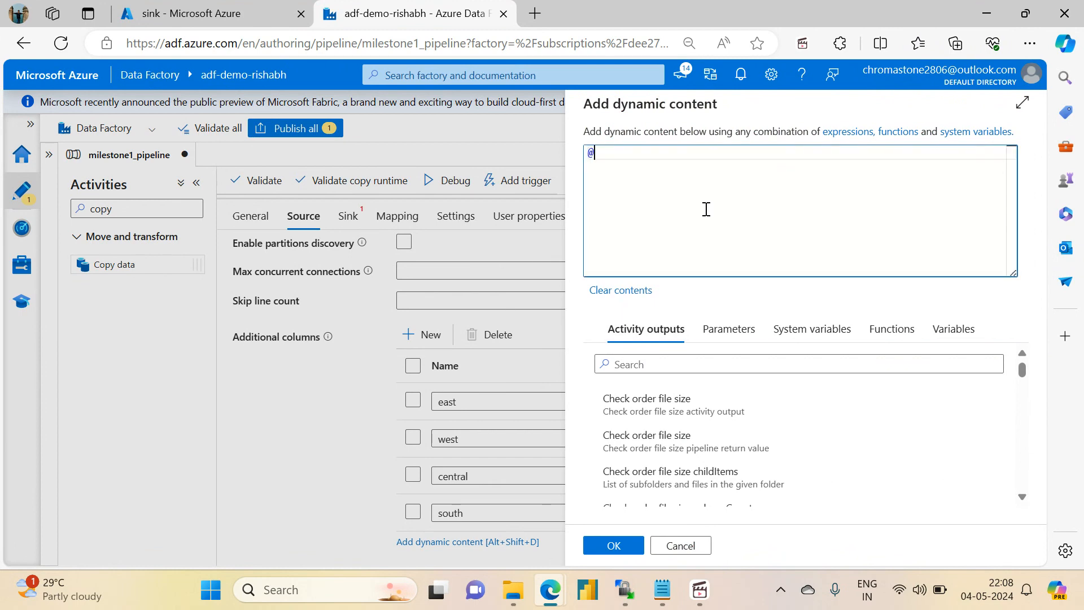
text(@string()
key(ctrl+v)
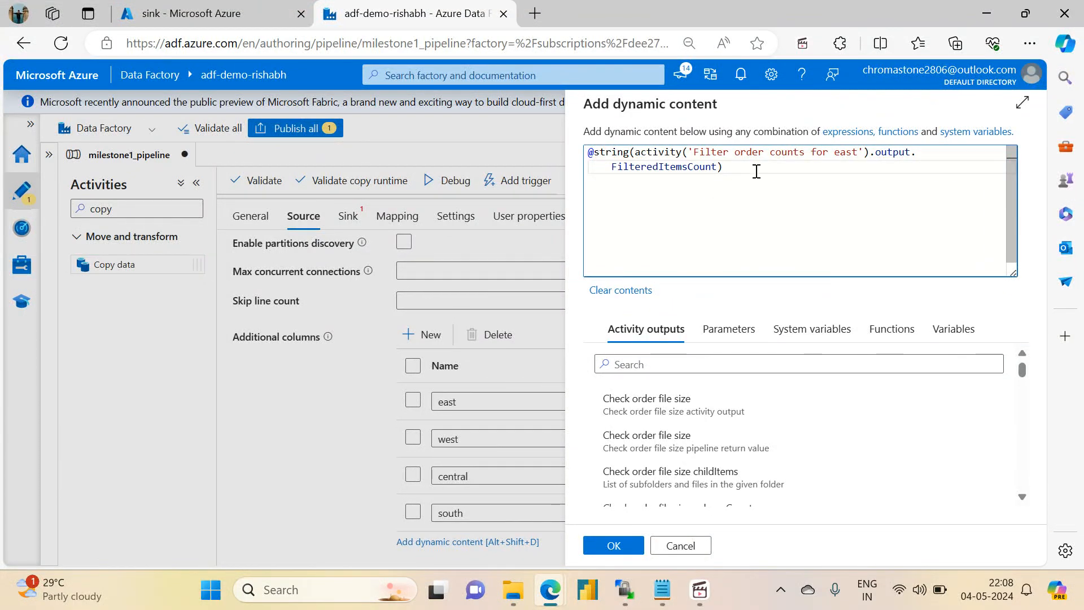
drag(757, 171, 571, 138)
key(ctrl+c)
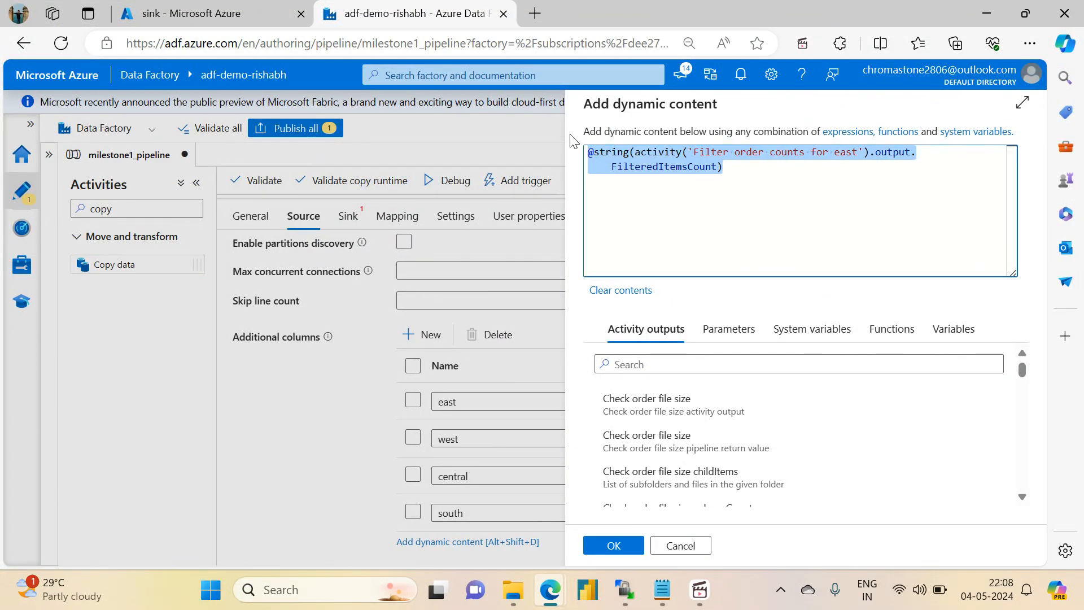
click(610, 546)
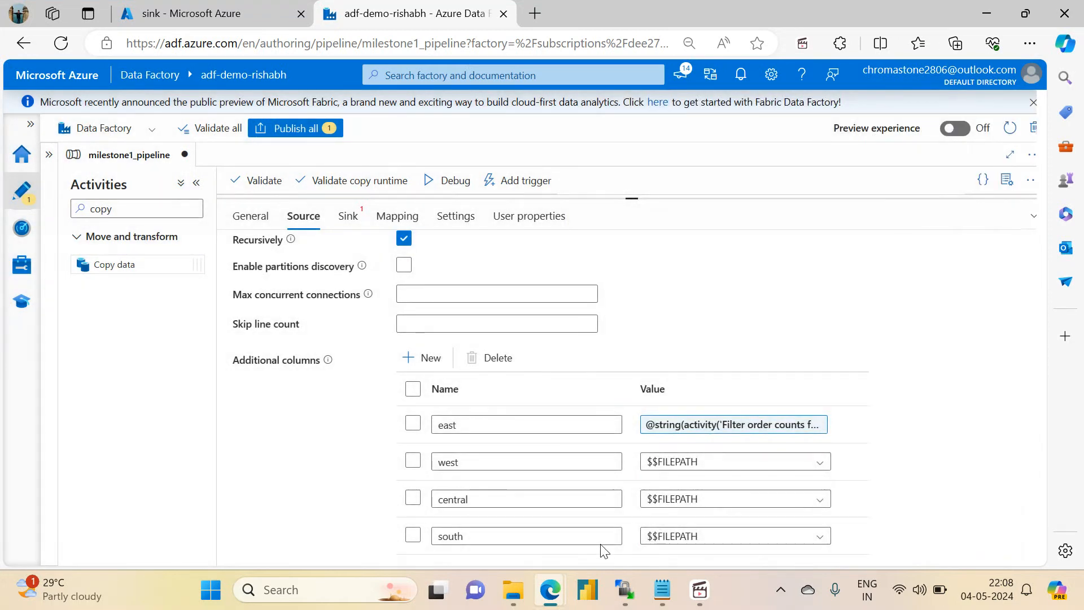
scroll(745, 469, down, 1)
click(774, 448)
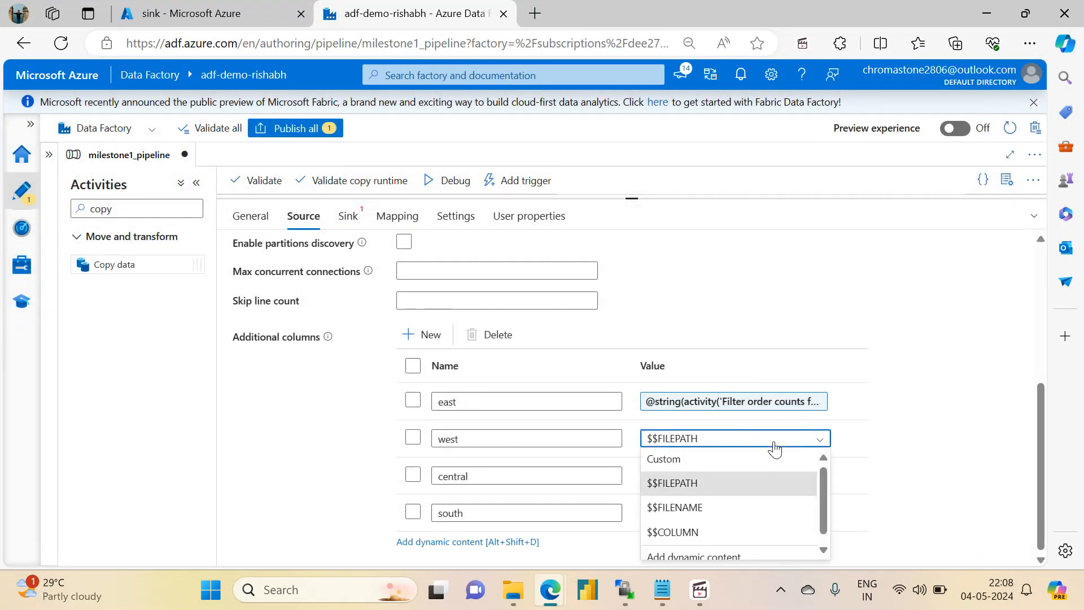
key(Down)
key(Return)
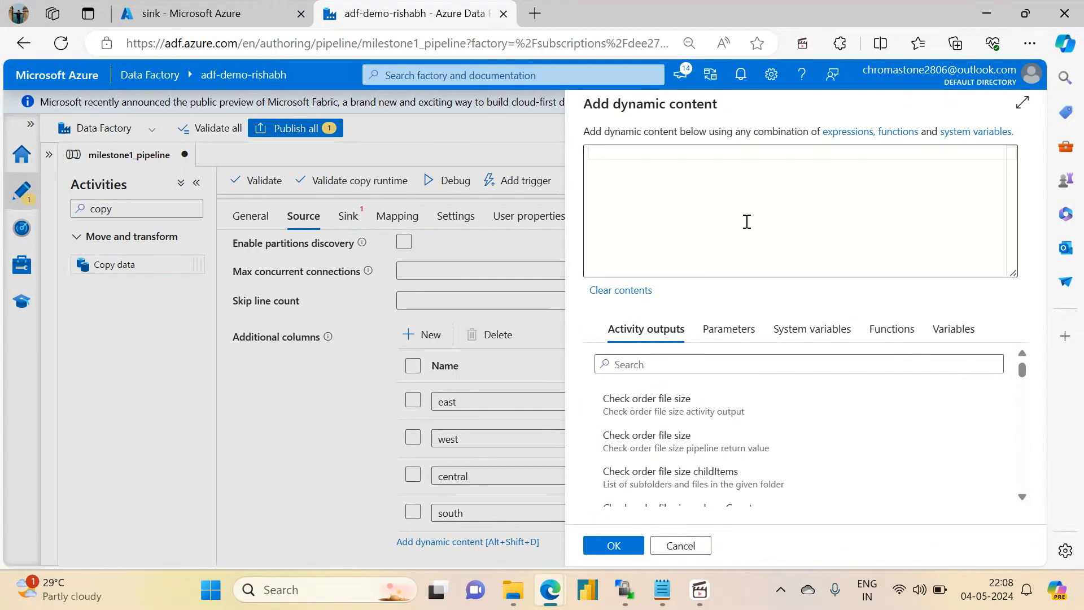
click(716, 178)
key(ctrl+v)
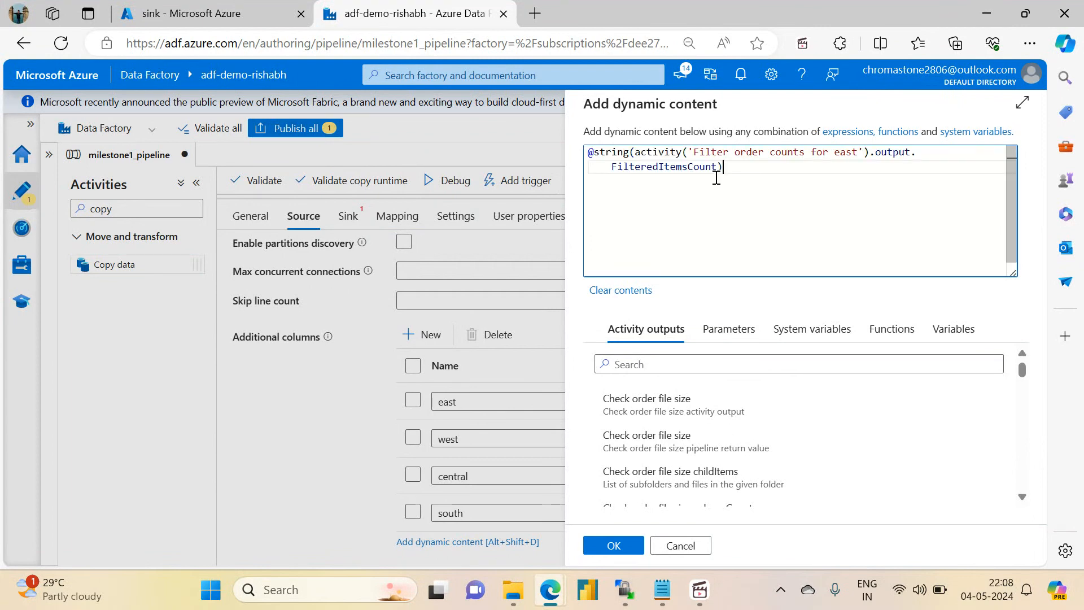
double_click(853, 154)
text(wa)
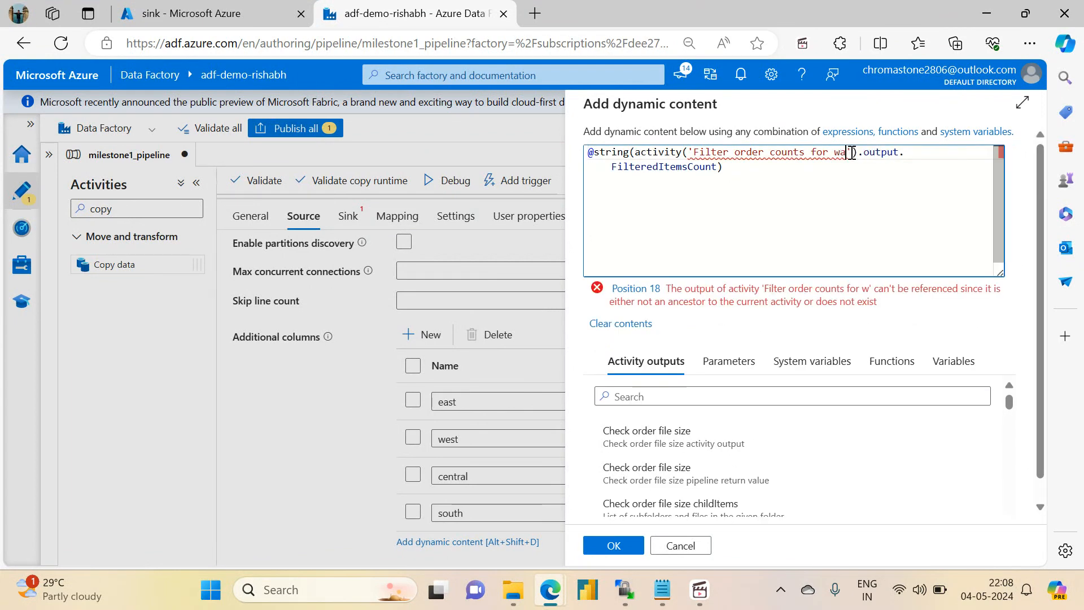
key(BackSpace)
text(est)
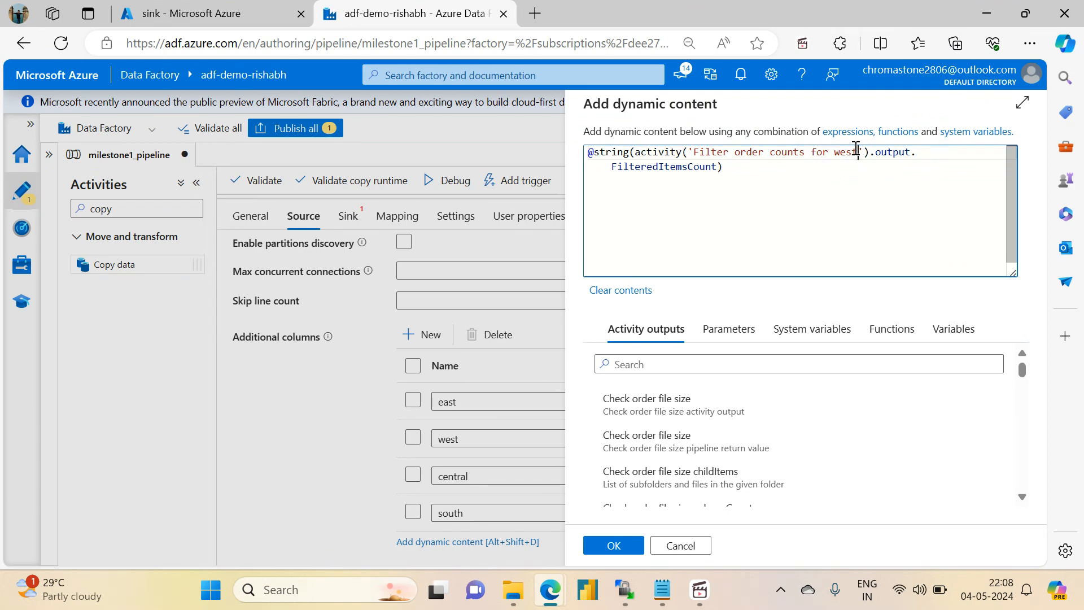
click(613, 545)
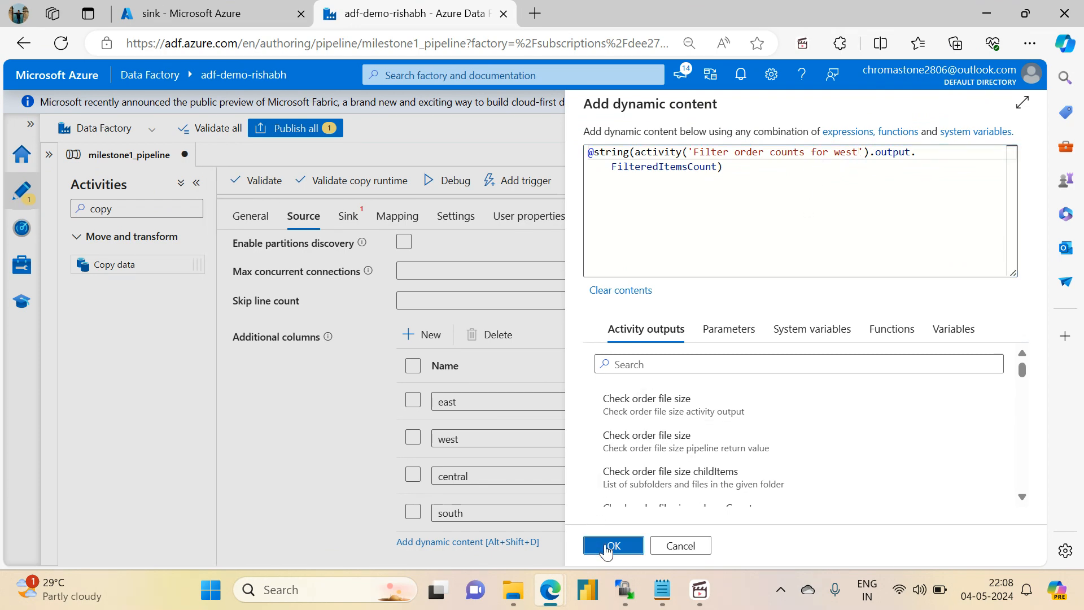
click(682, 500)
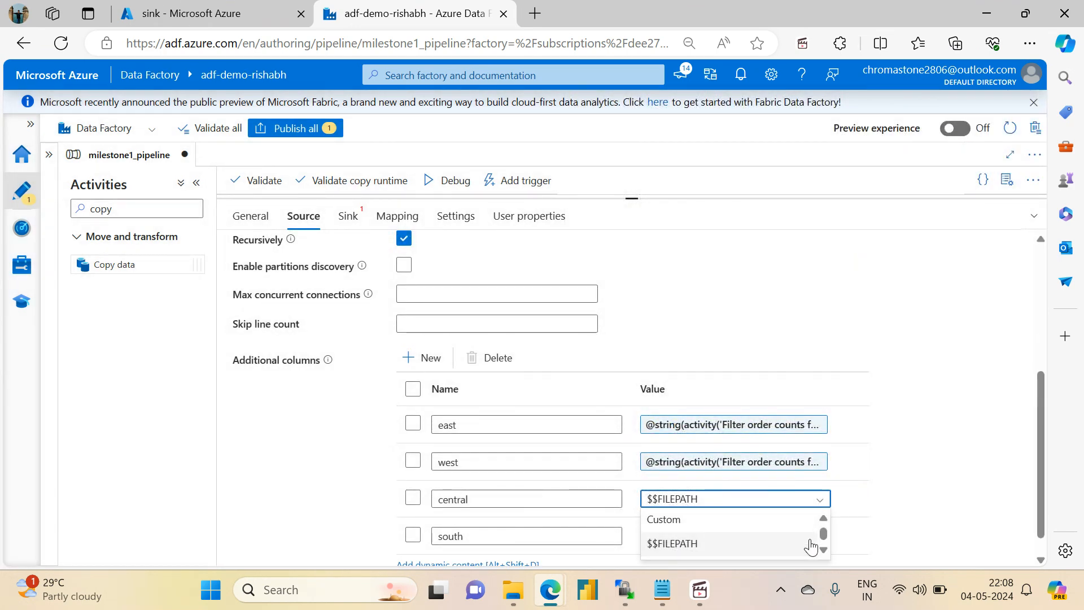
scroll(823, 543, down, 3)
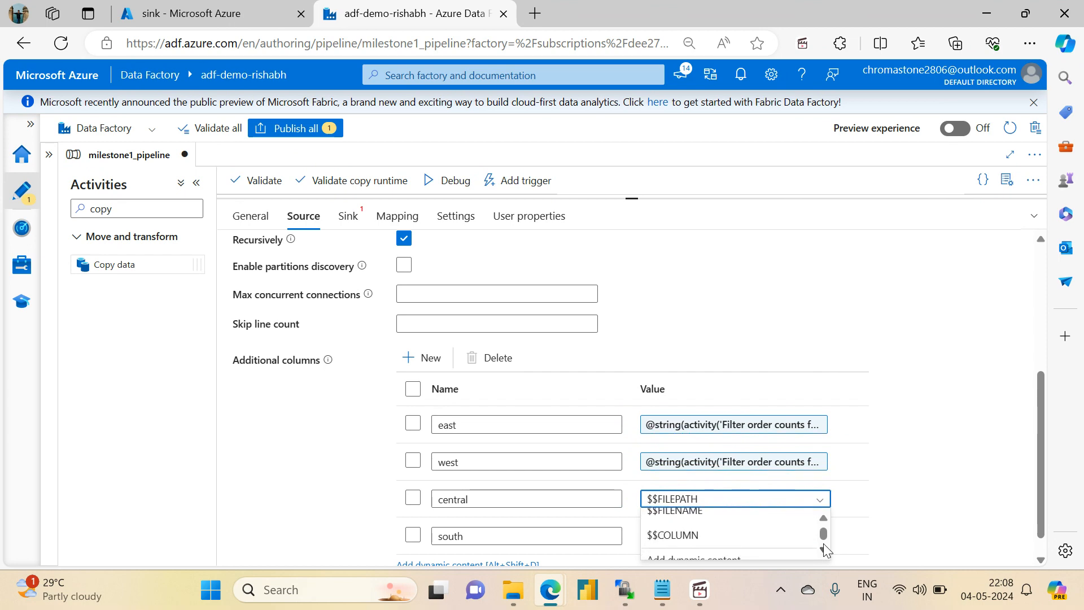
click(755, 547)
click(673, 196)
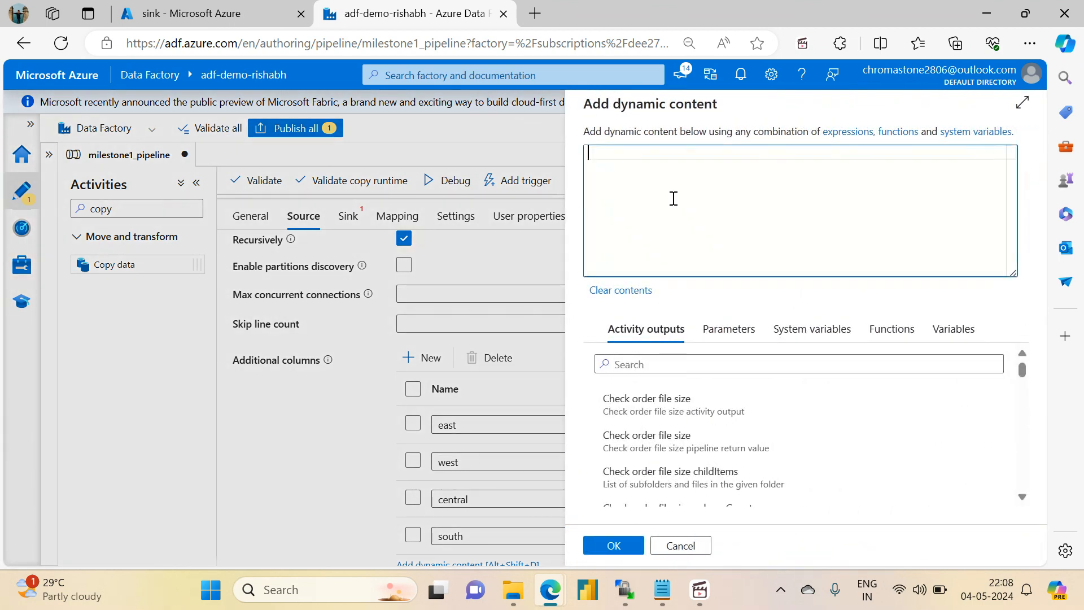
key(ctrl+v)
double_click(851, 159)
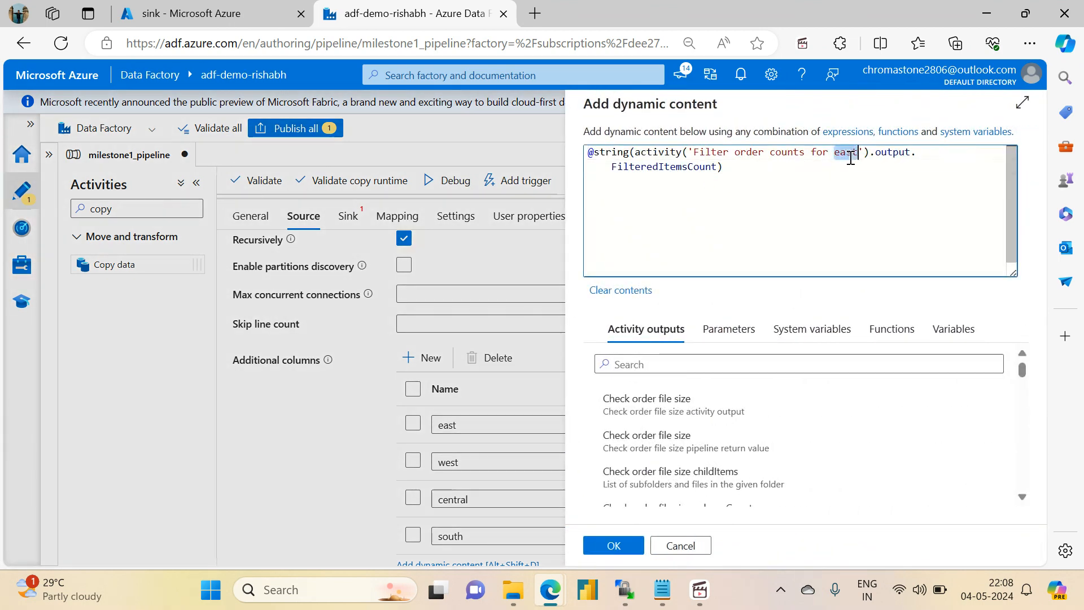
text(cenr)
key(BackSpace)
text(tral)
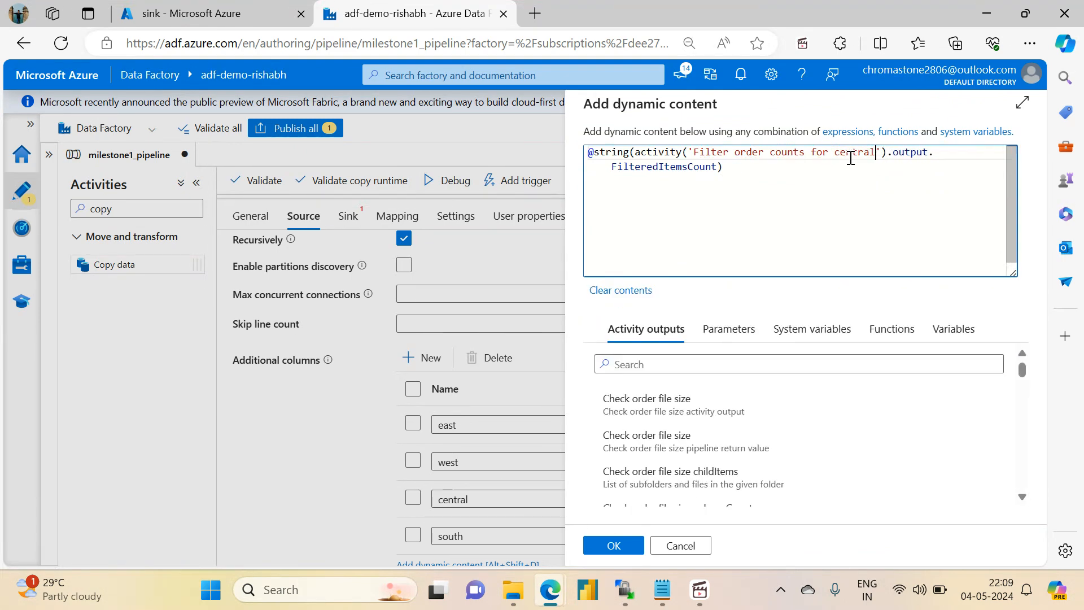
click(613, 545)
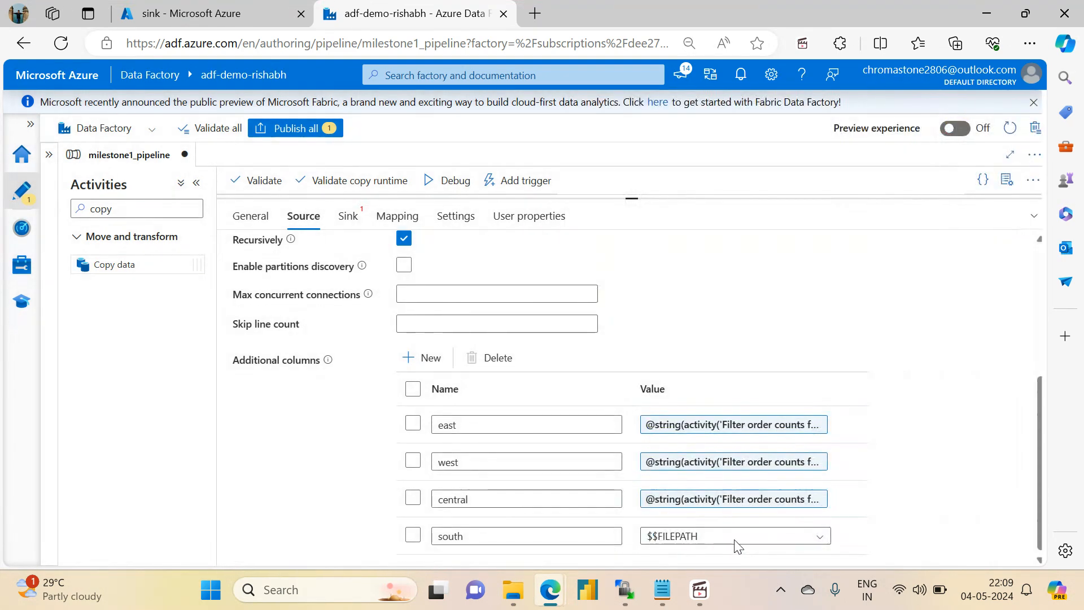
click(776, 538)
scroll(776, 538, down, 3)
scroll(777, 543, up, 2)
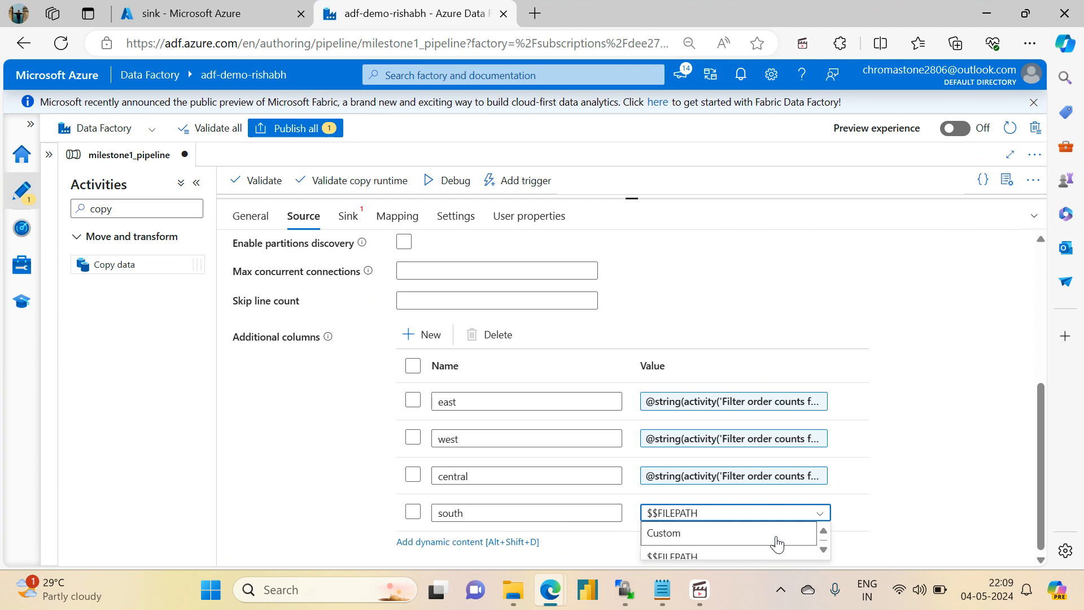
scroll(778, 543, down, 2)
click(777, 545)
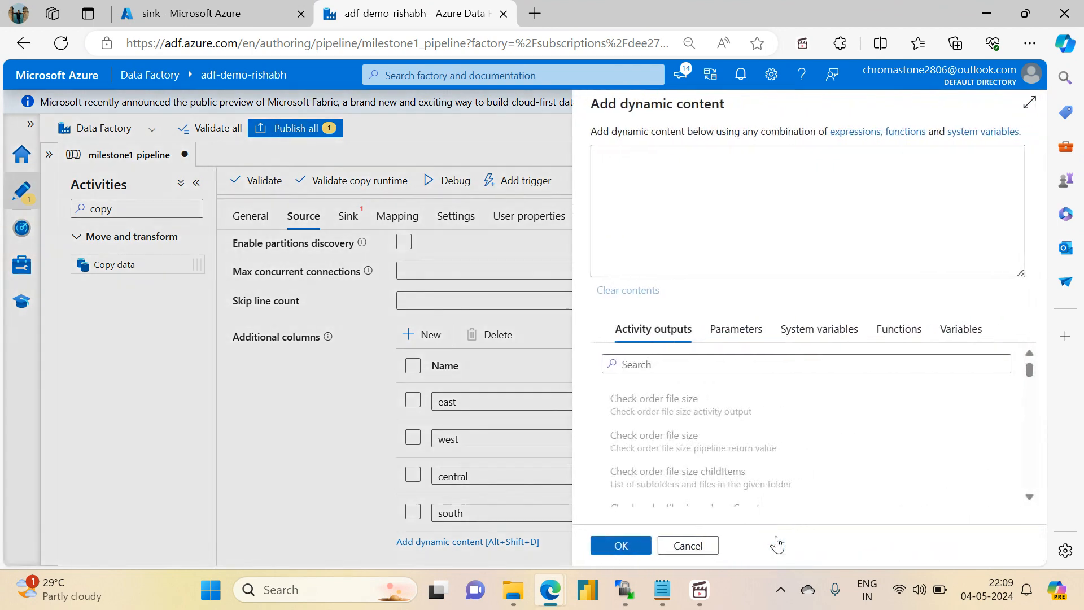
key(ctrl+v)
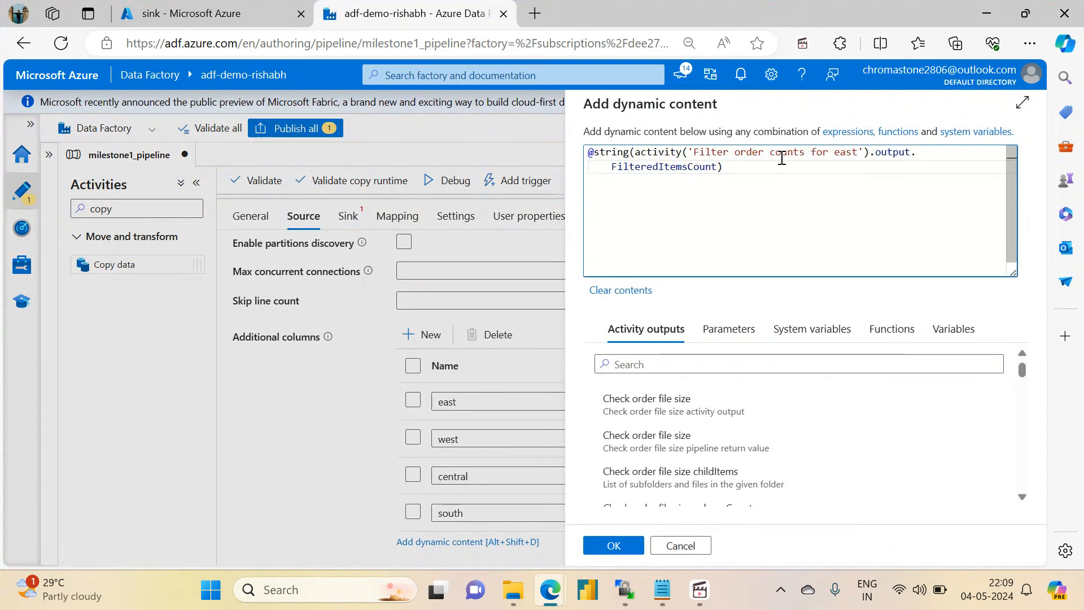
double_click(841, 152)
text(south)
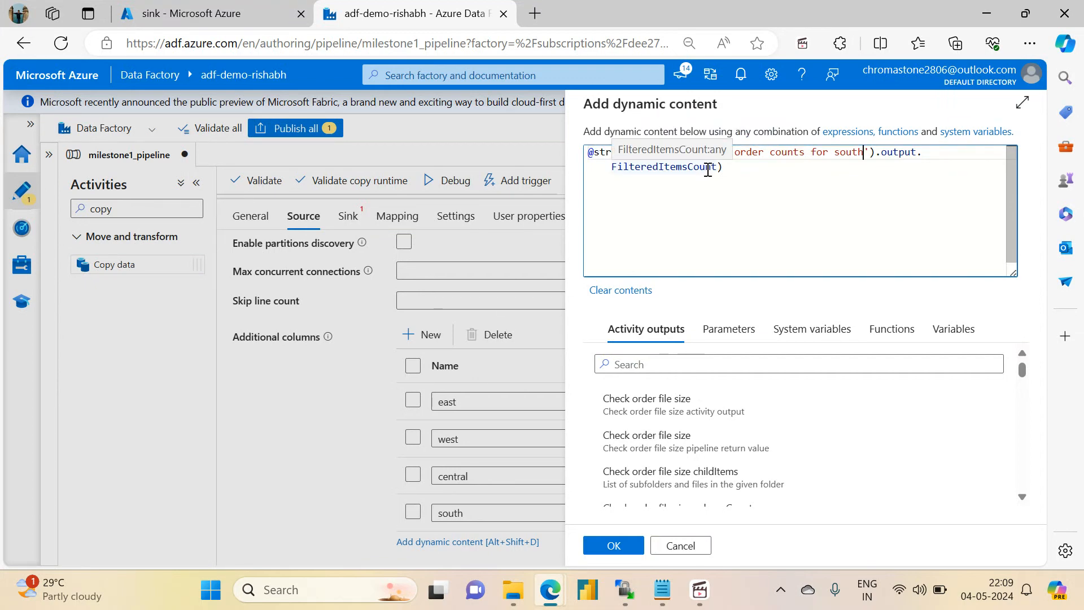
click(752, 164)
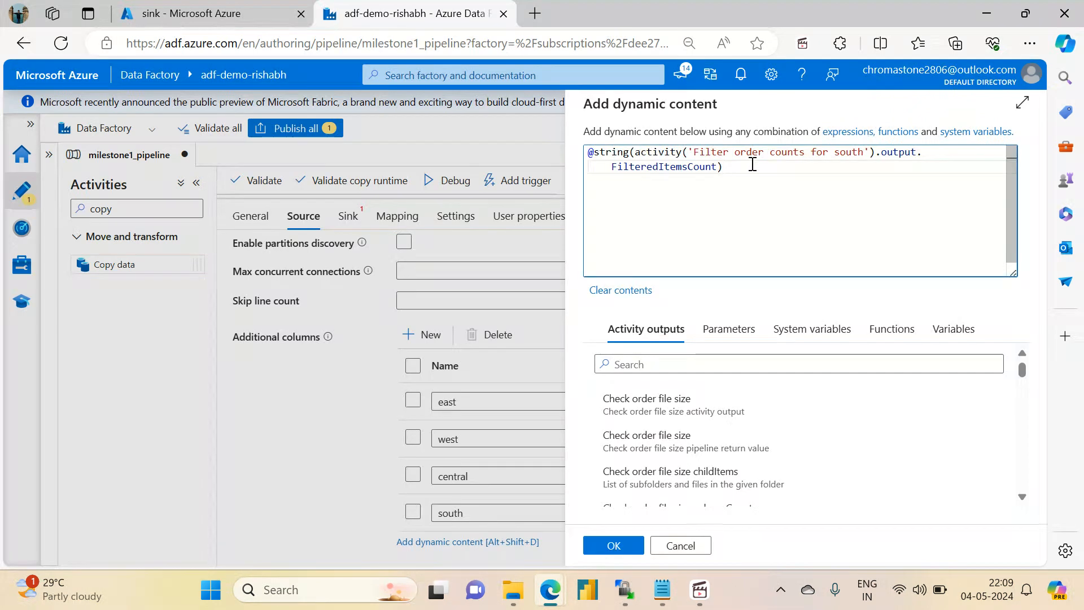
text())
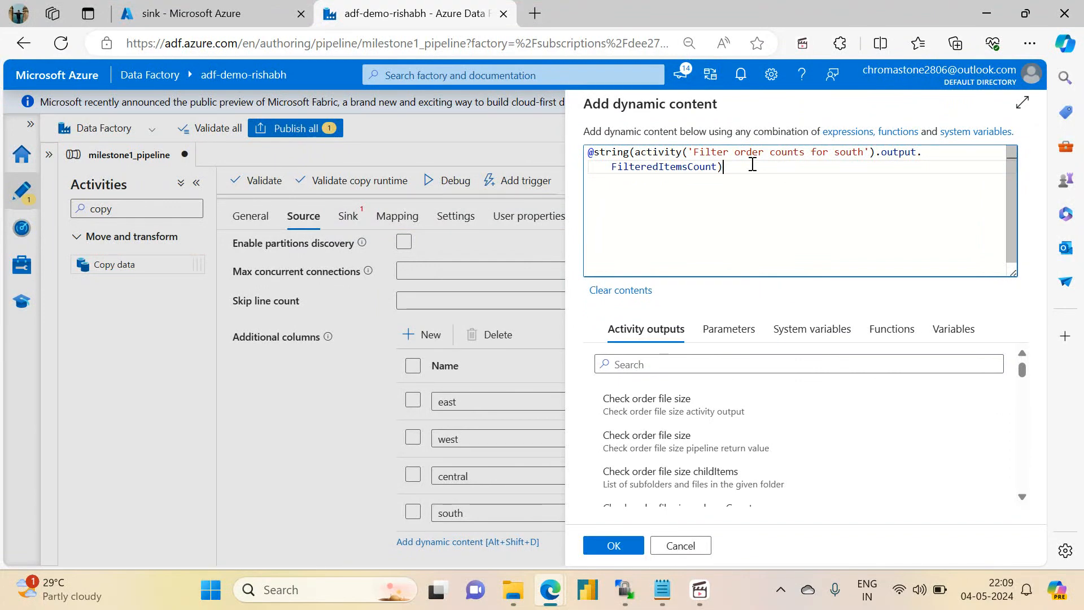
click(619, 546)
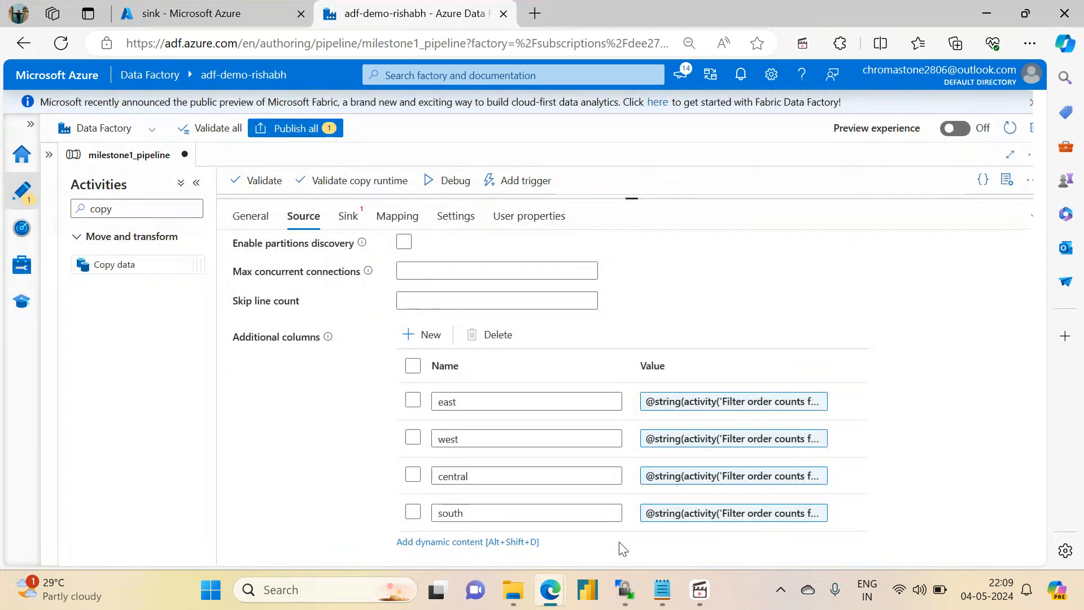
- Review the value expressions of the east, west, central and south columns, checking that each references its own region's filter activity
click(793, 410)
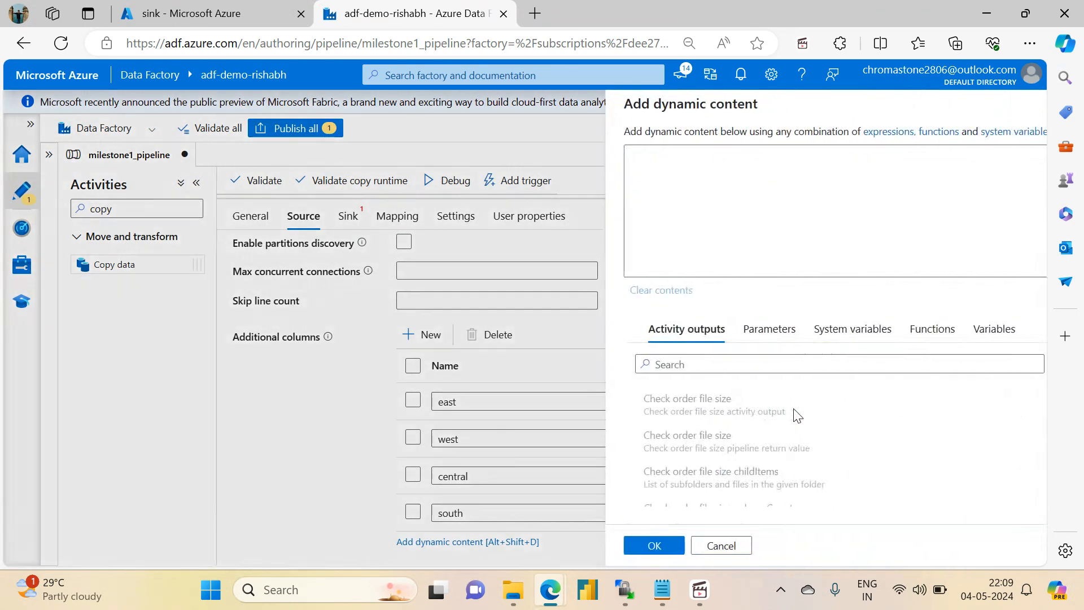
click(636, 550)
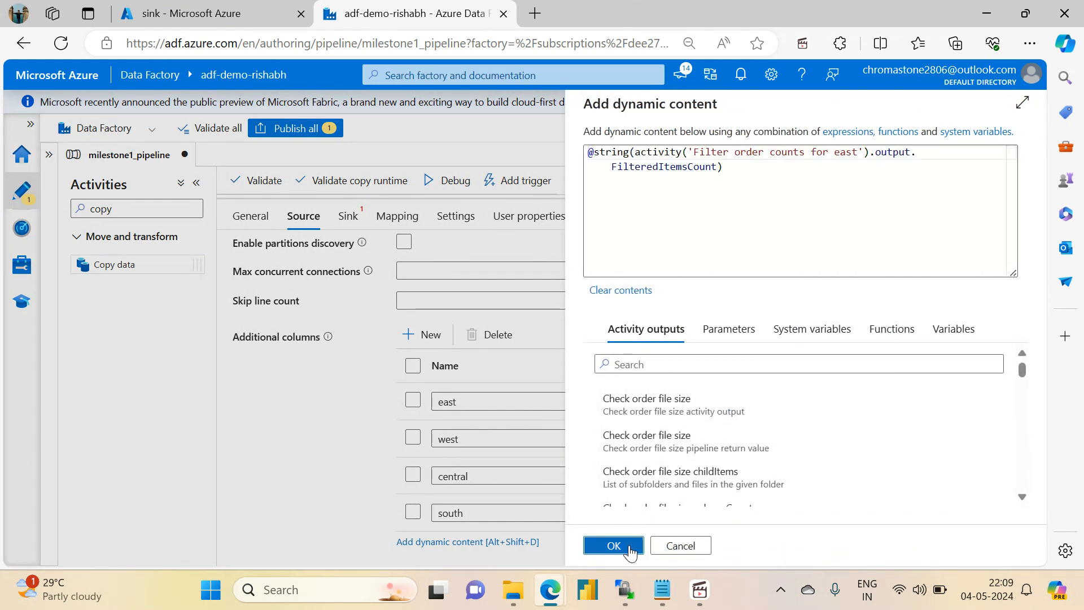
click(726, 466)
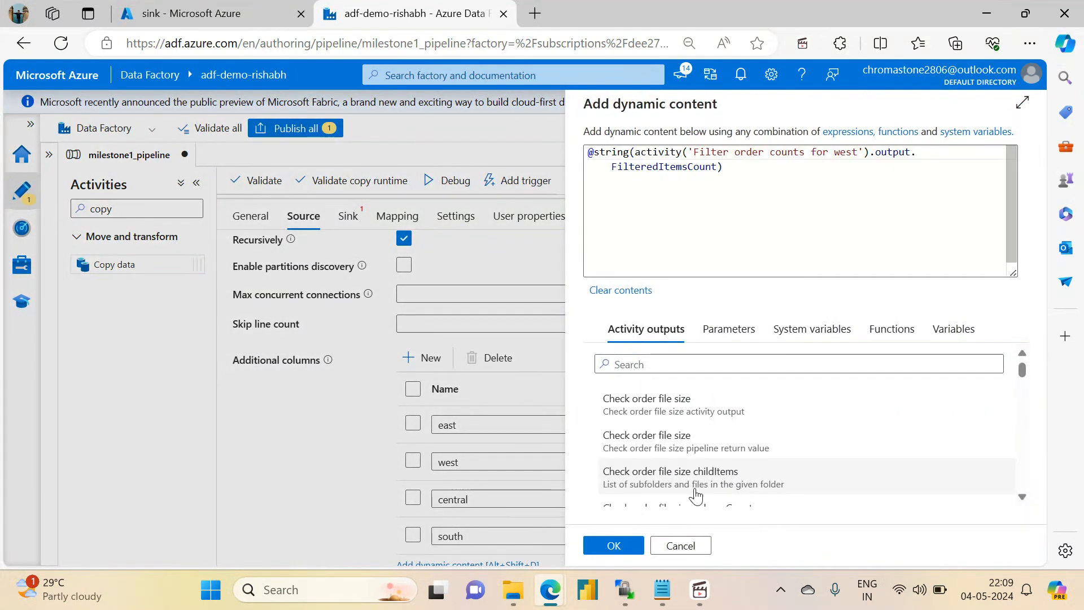
click(626, 557)
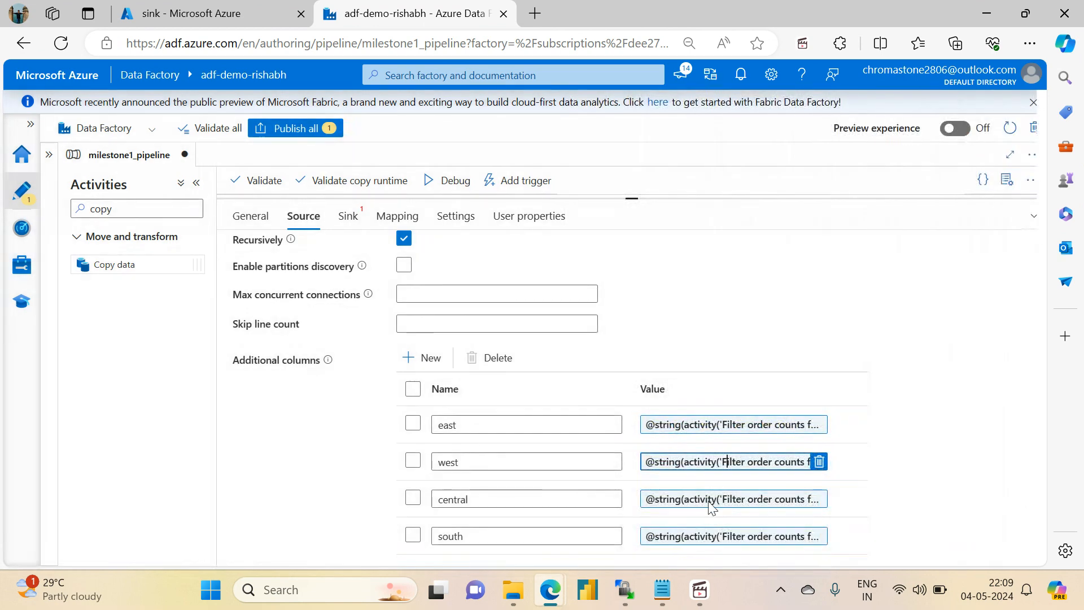
click(729, 498)
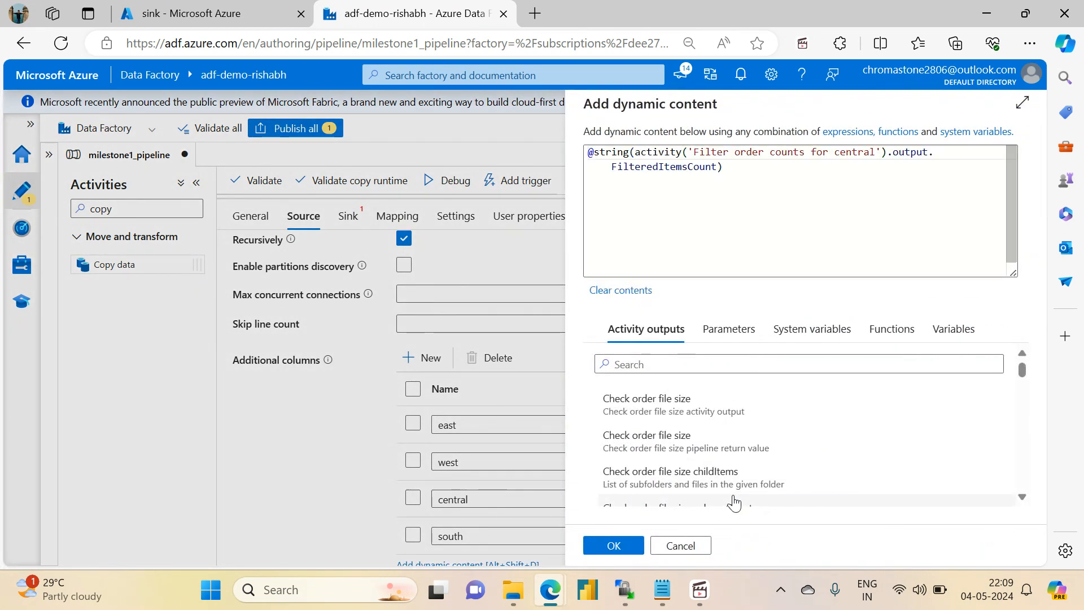
click(614, 546)
click(717, 536)
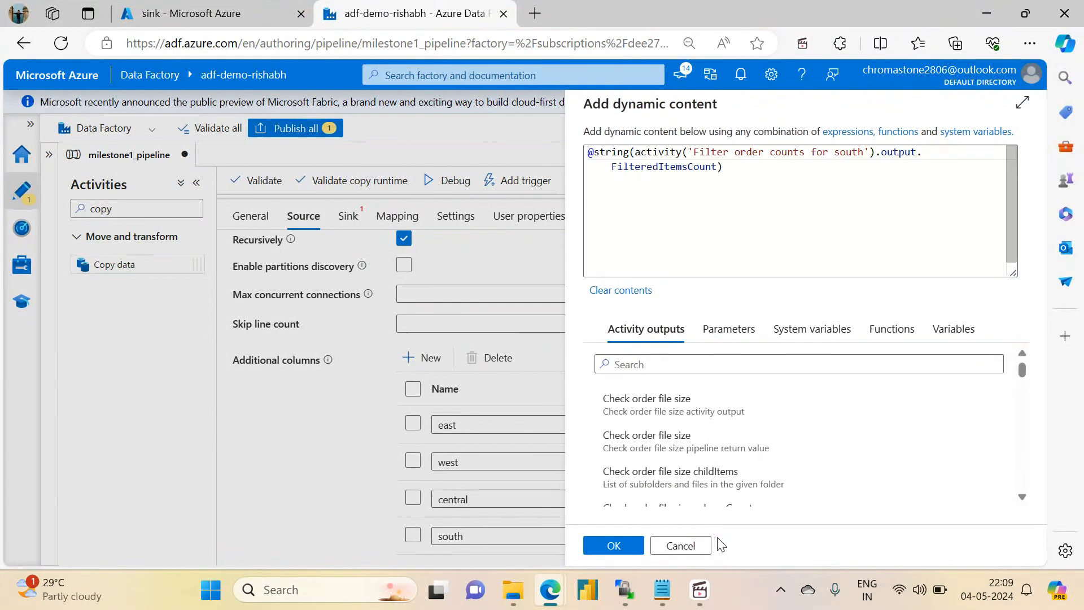
click(616, 546)
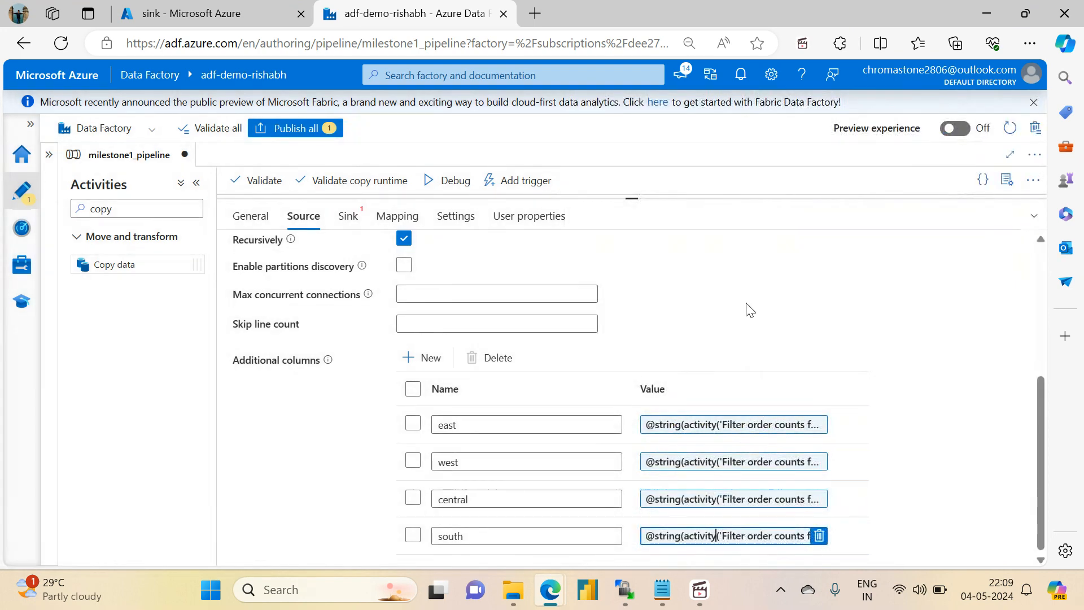
- Choose ds_adlsgen2_storage as the sink dataset, with container sink and folder_path variable_output
drag(1043, 430, 1036, 305)
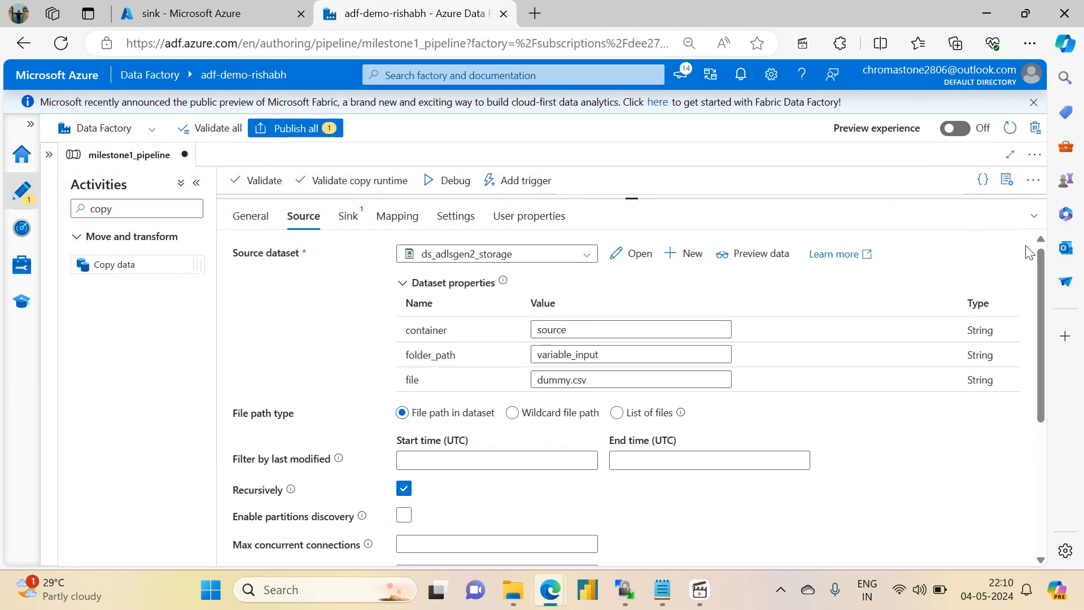
click(346, 216)
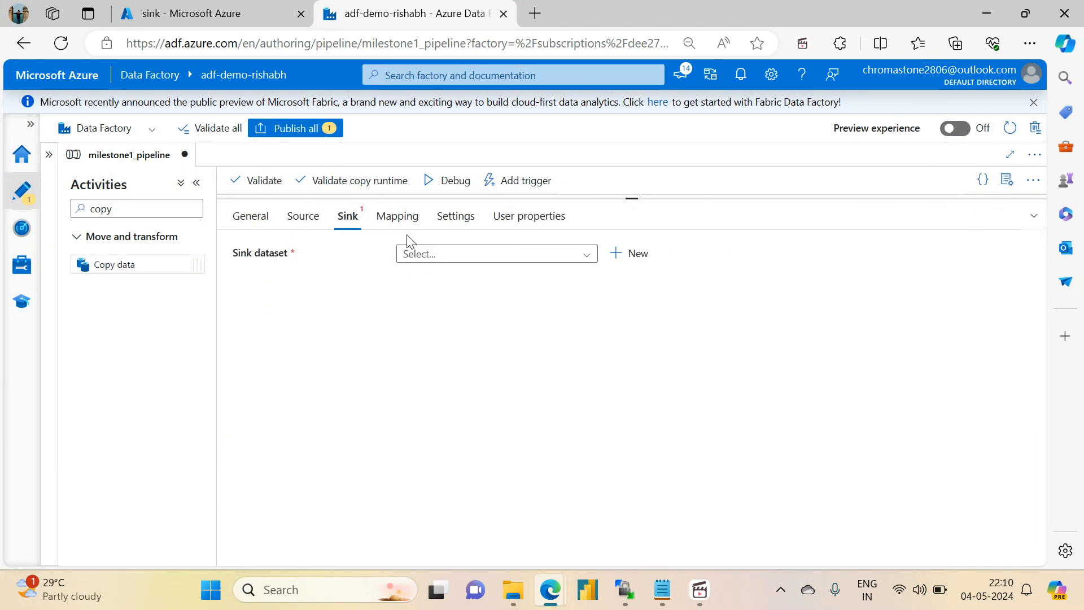
click(401, 253)
click(412, 349)
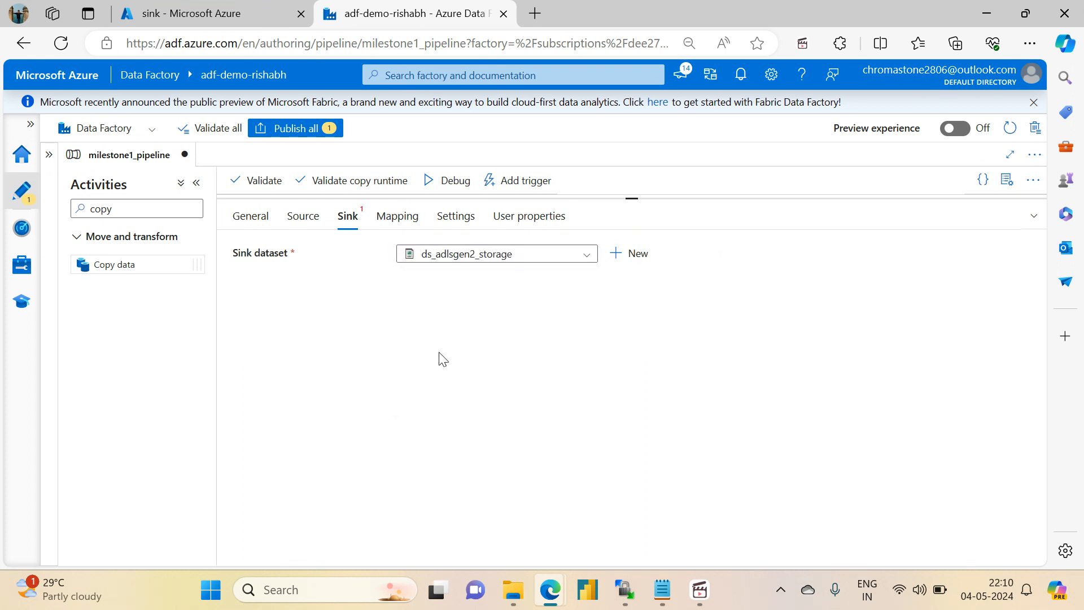
click(585, 335)
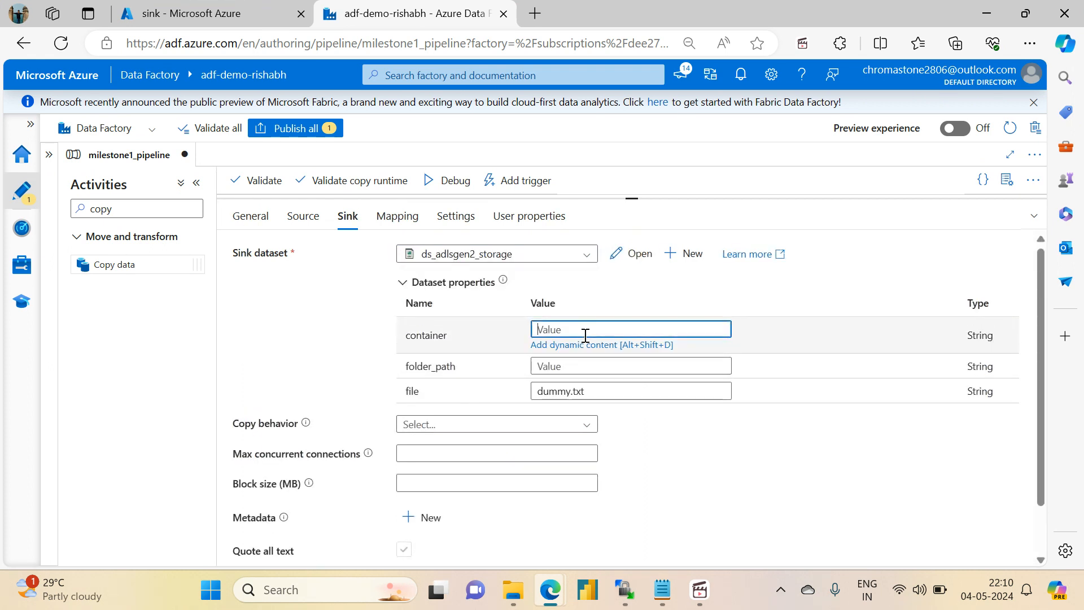
key(Tab)
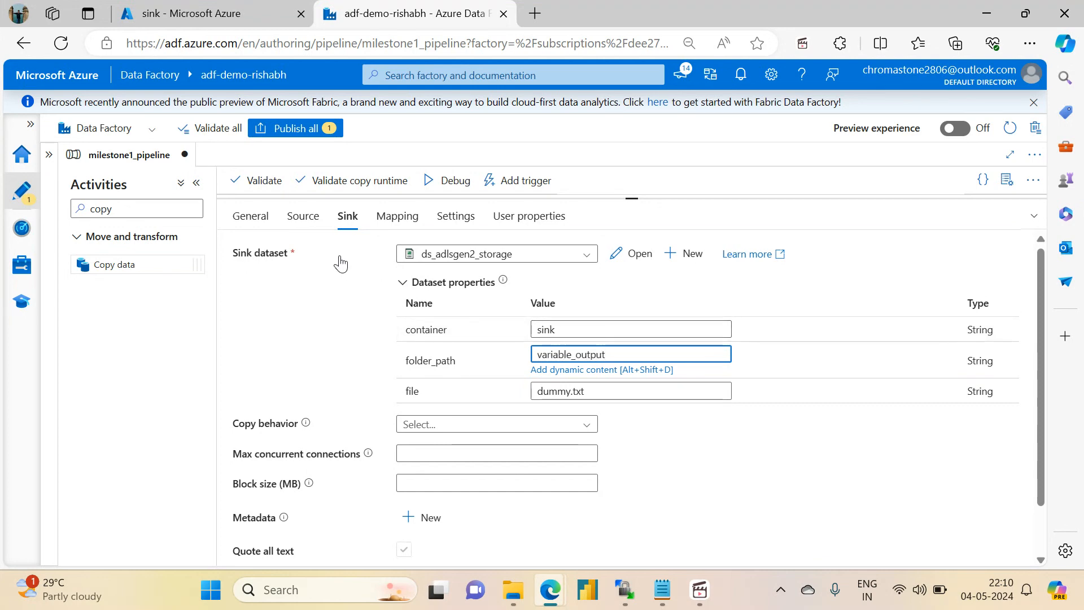
- Set the sink dataset's file property to dummy.csv, matching the source file name
click(299, 217)
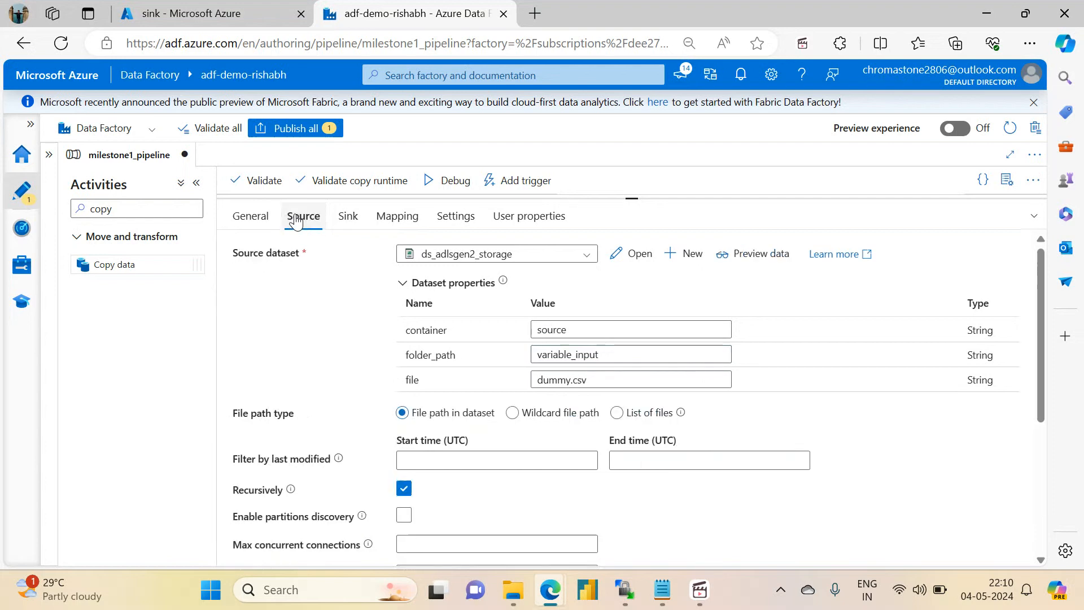
click(350, 218)
click(590, 384)
key(BackSpace)
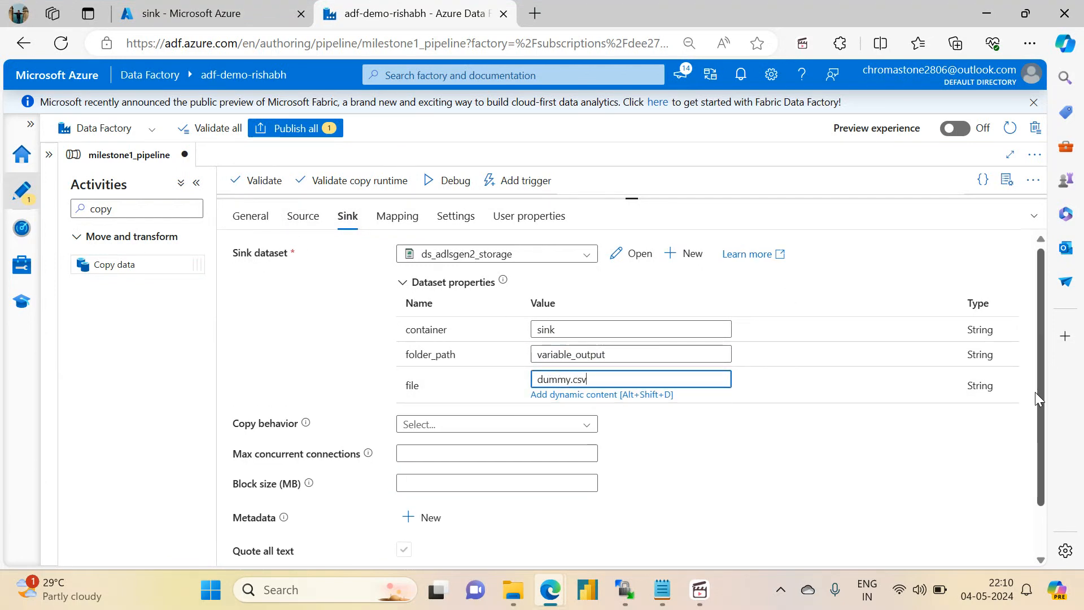
scroll(1035, 392, down, 2)
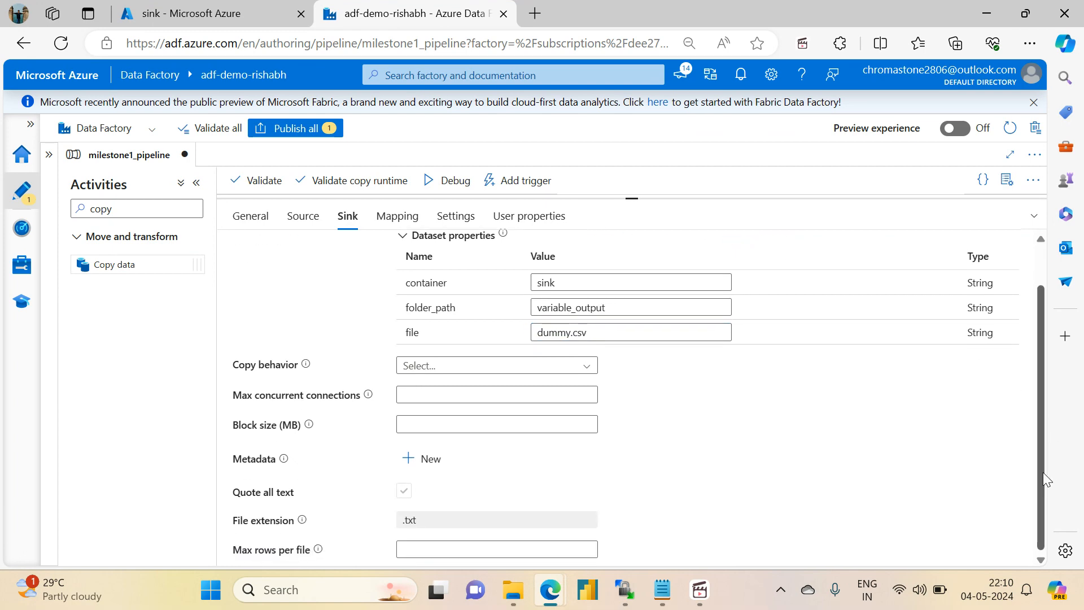
scroll(1043, 473, up, 2)
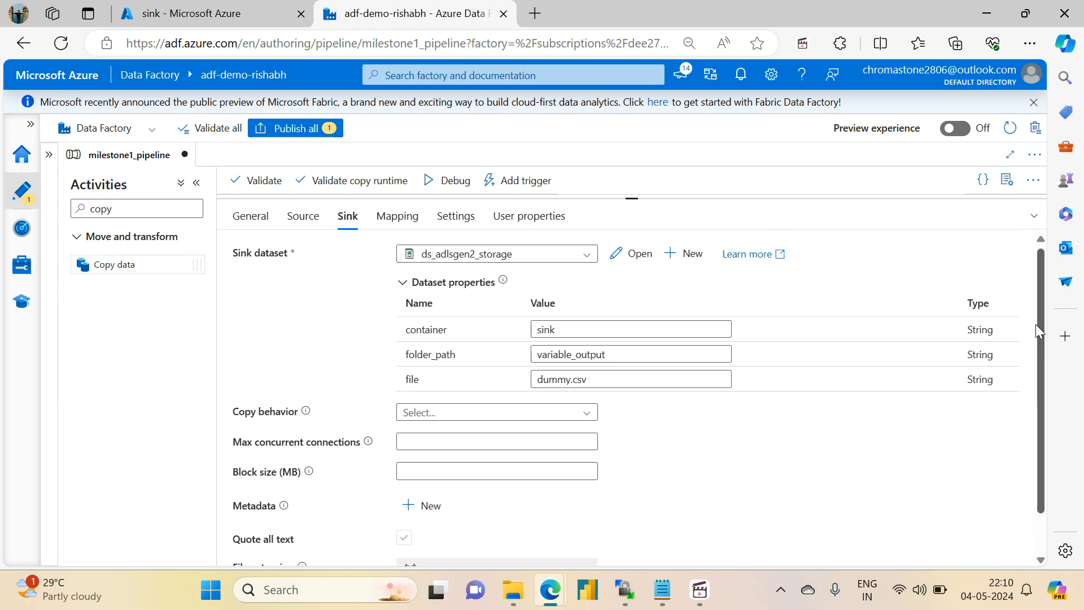
- Import the copy activity's mapping schemas, supplying 11 as the sample value for each of the four region filter count expressions
click(388, 228)
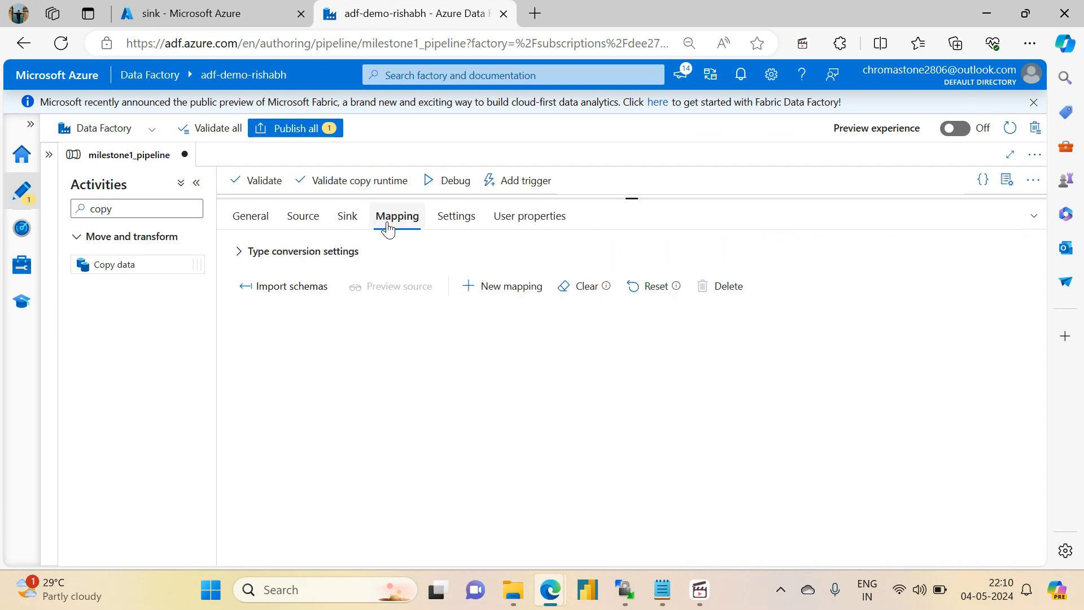
click(274, 293)
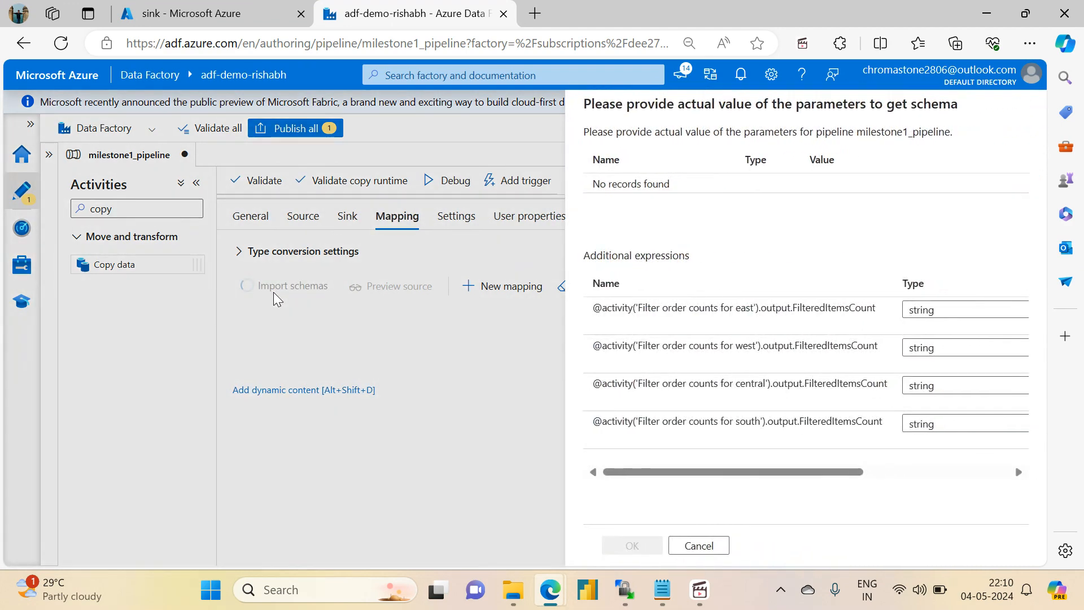
drag(798, 473, 1025, 471)
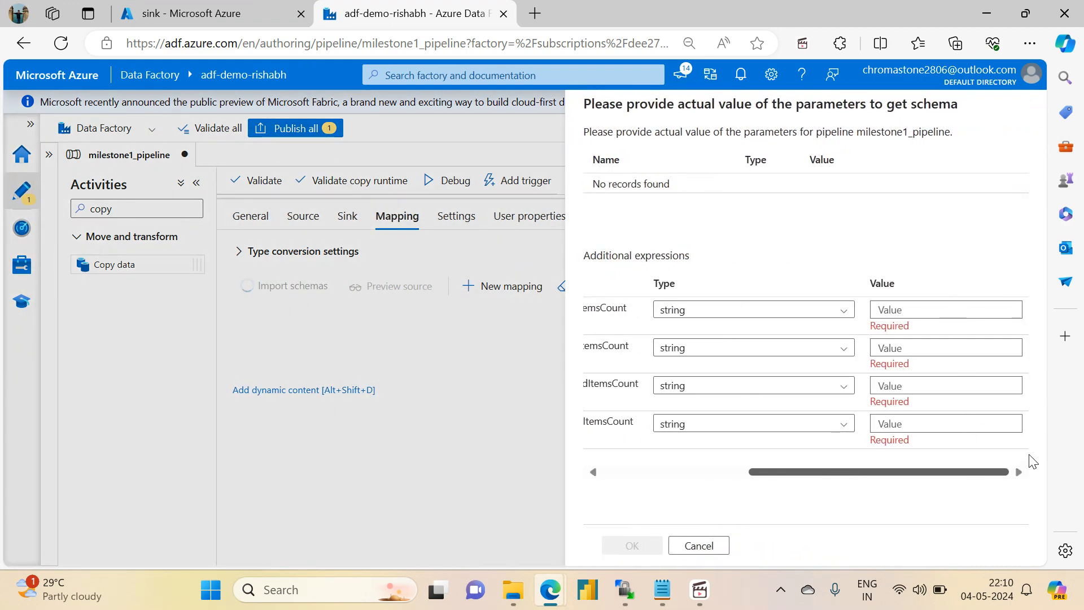
click(892, 315)
text(11)
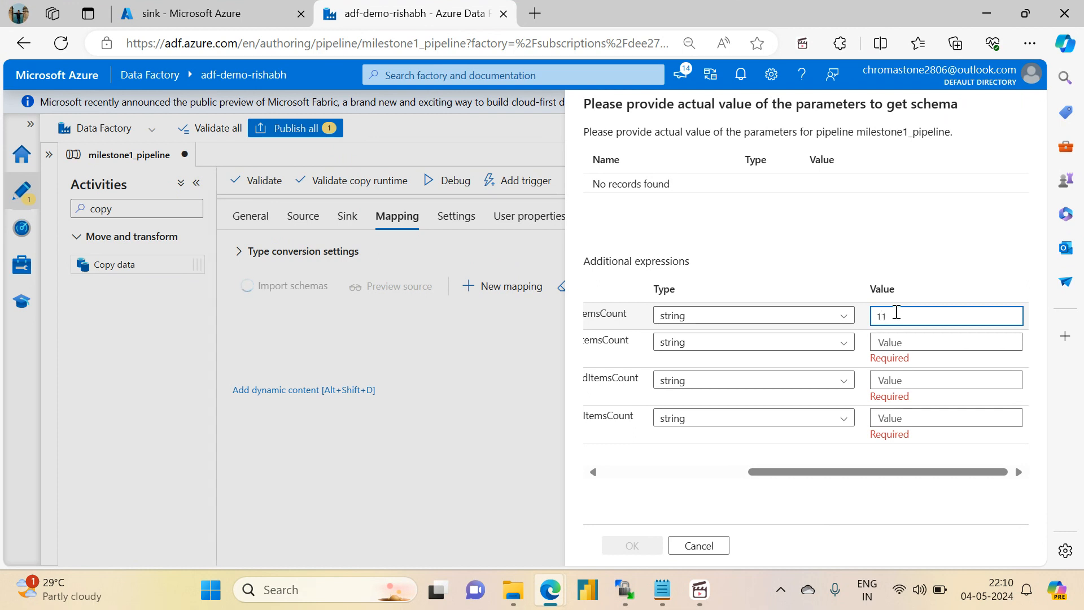
click(891, 342)
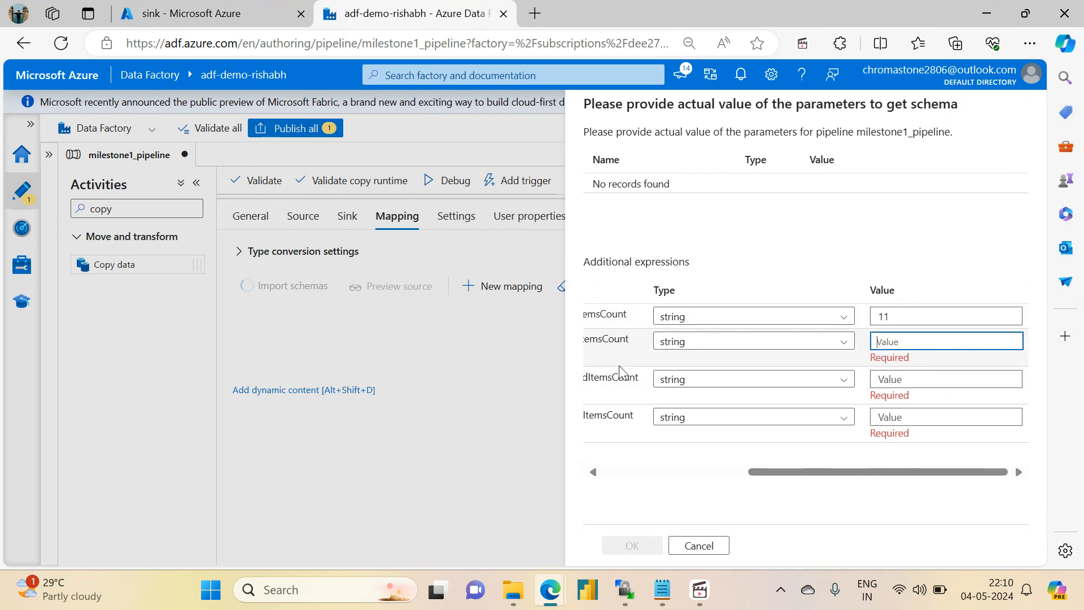
text(11)
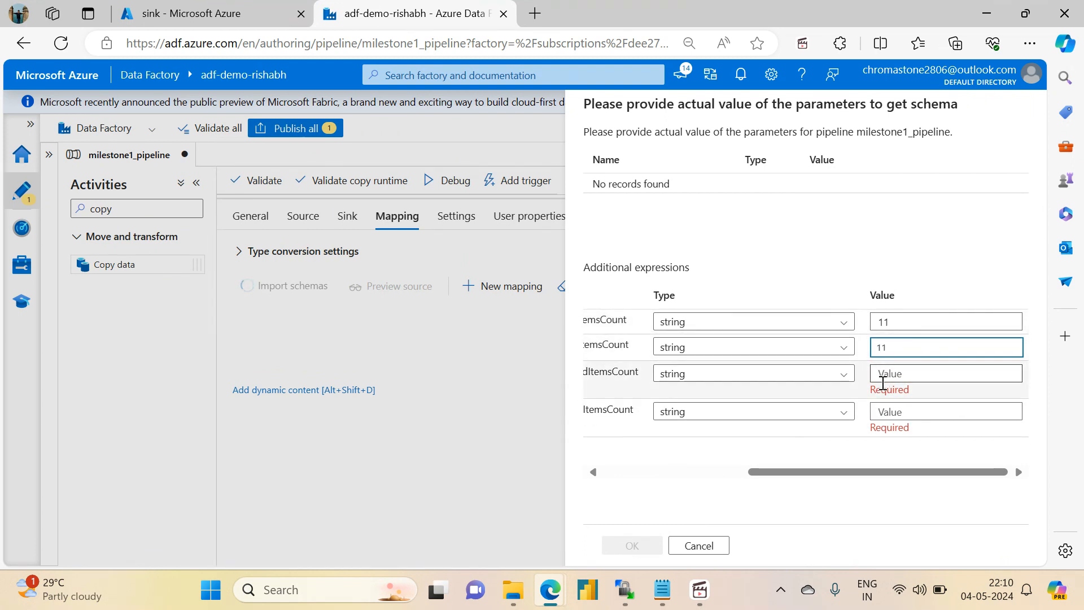
click(883, 383)
text(11)
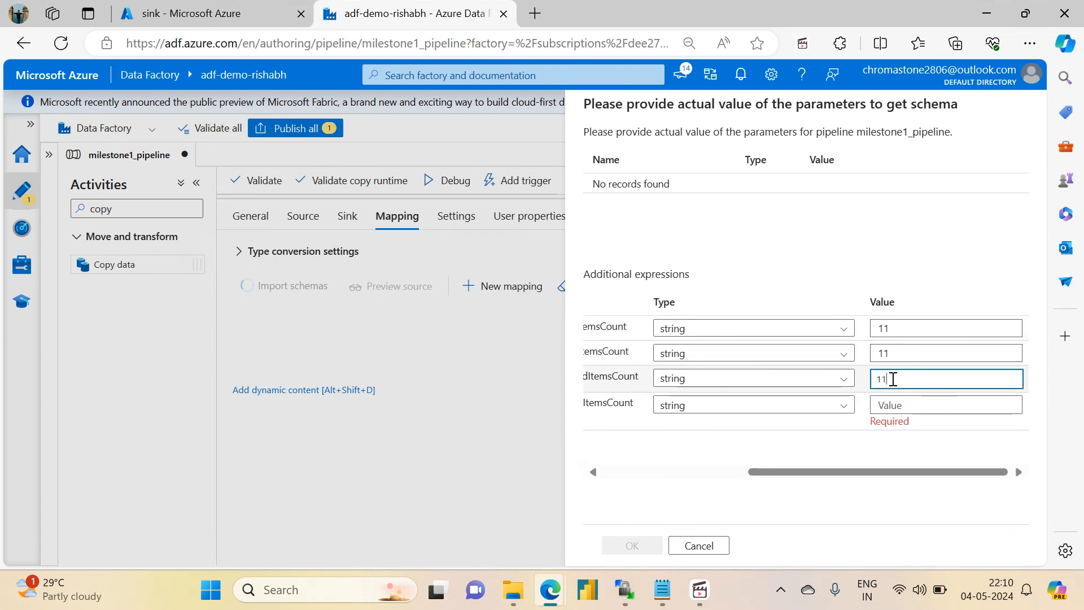
click(878, 409)
text(11)
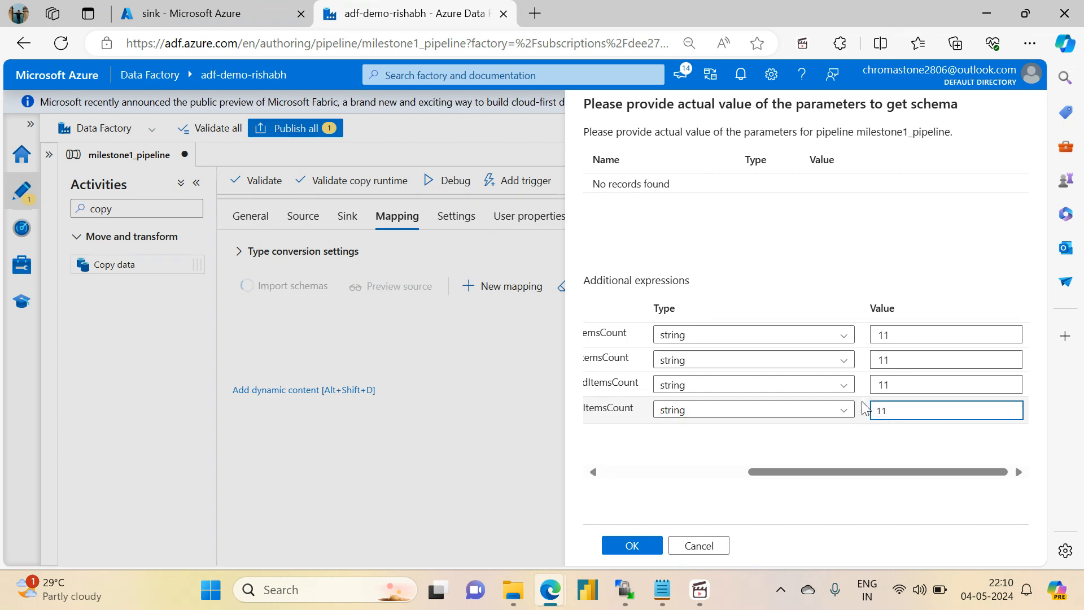
click(628, 547)
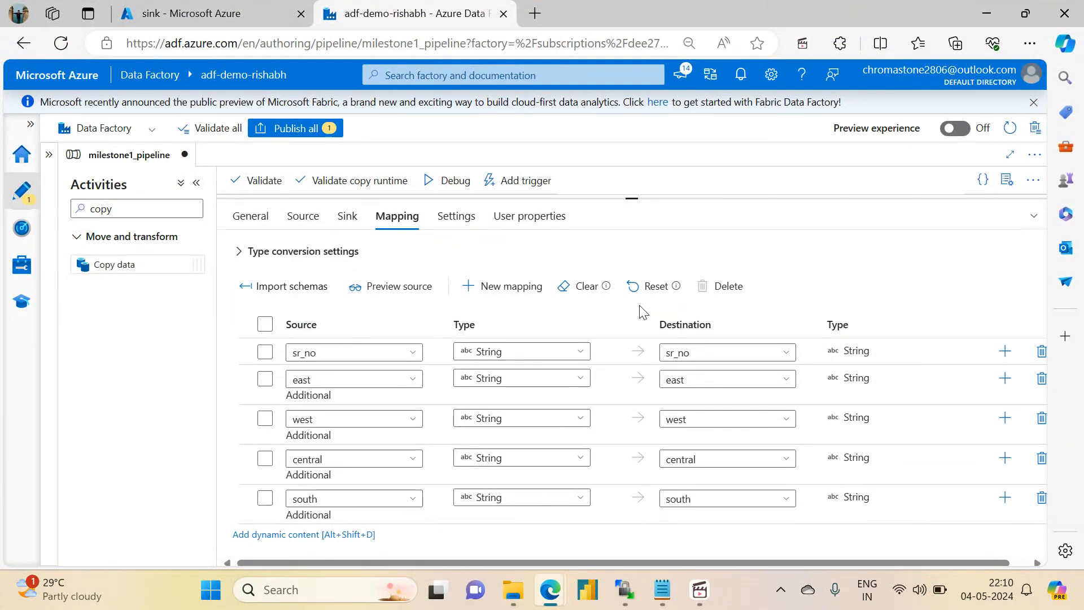
- Reset the mapping and reassign the source columns sr_no, east, west, central and south to the matching destinations
click(653, 295)
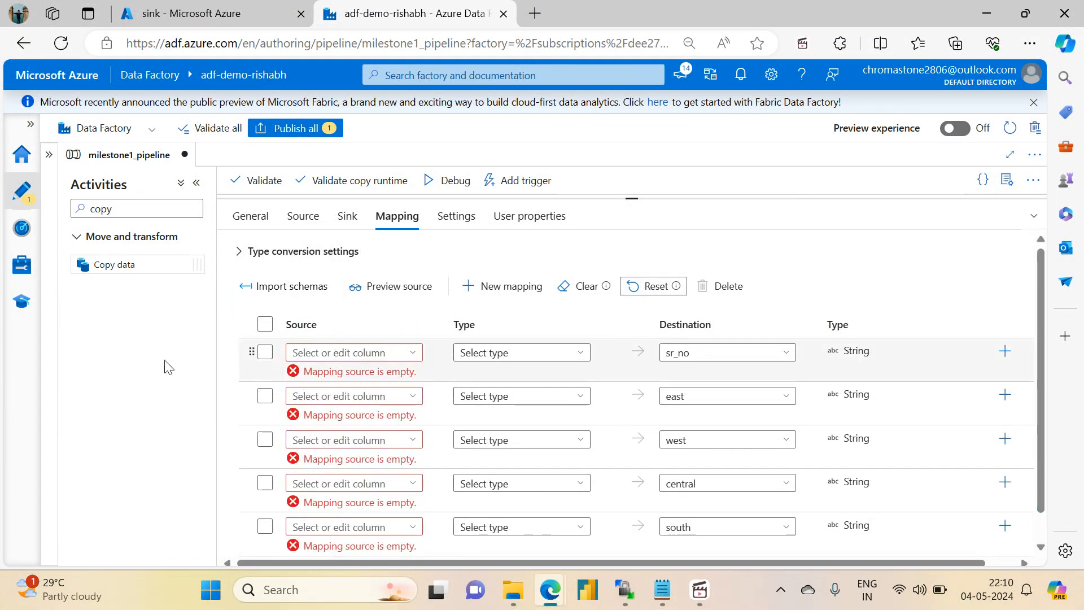
click(395, 354)
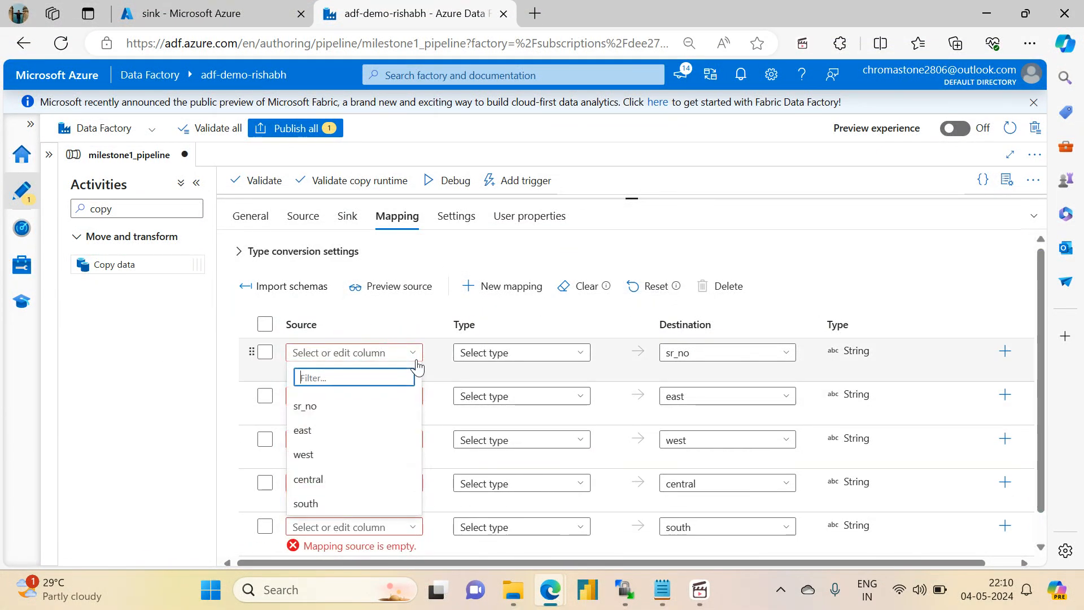
click(302, 408)
click(300, 416)
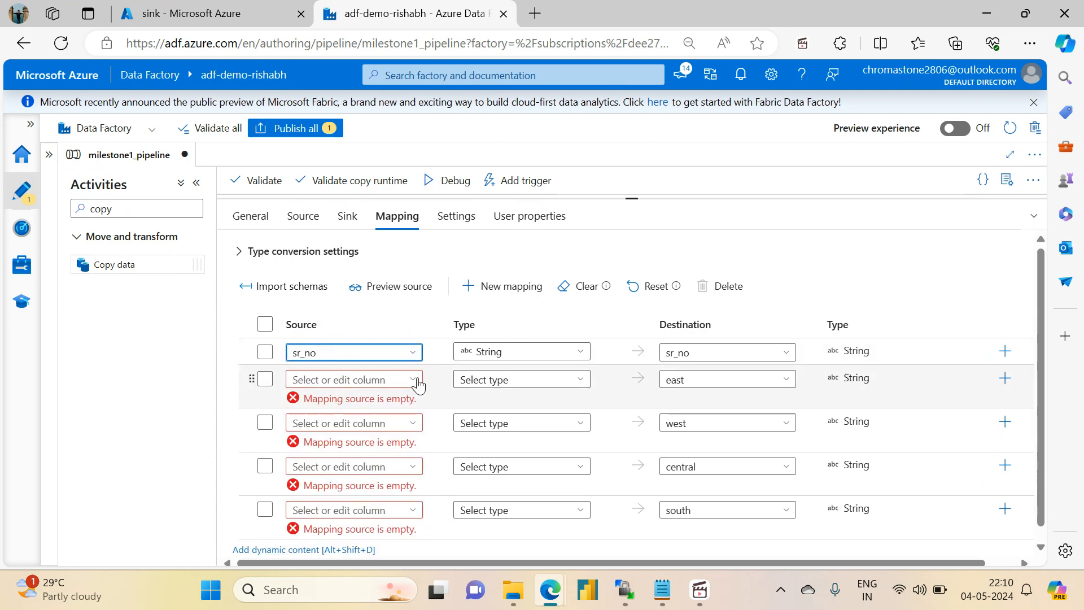
click(418, 381)
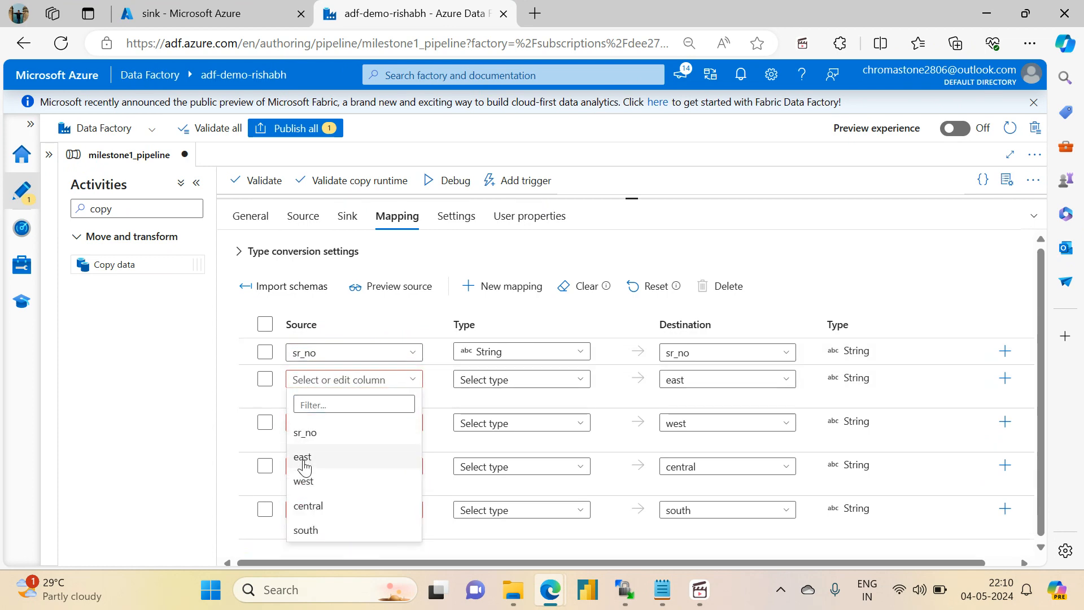
click(304, 458)
click(399, 421)
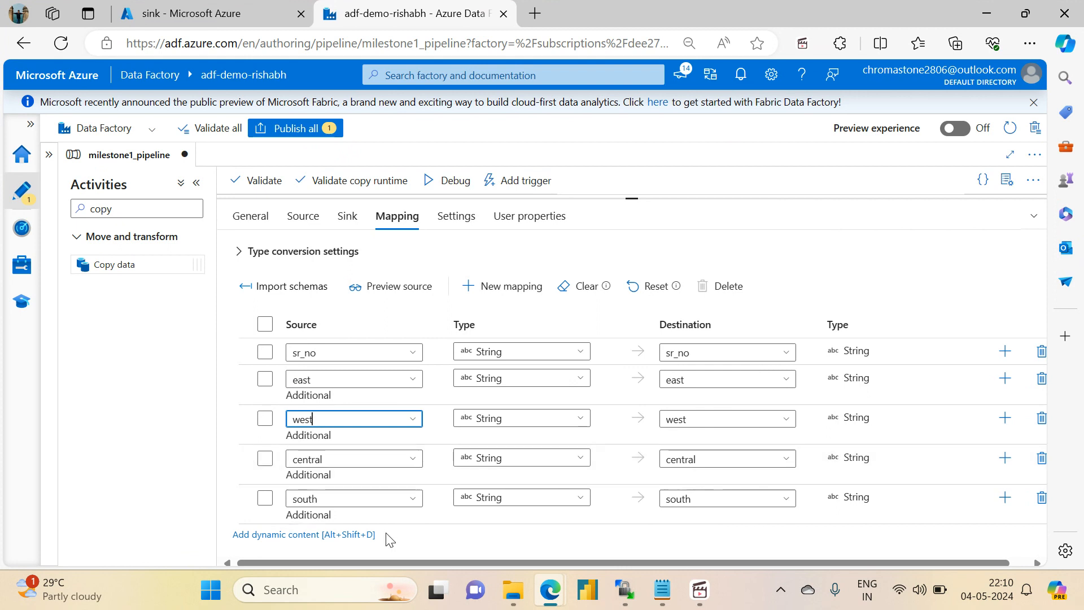
- Delete the sr_no mapping row and preview the source data using the sample parameter values
click(265, 354)
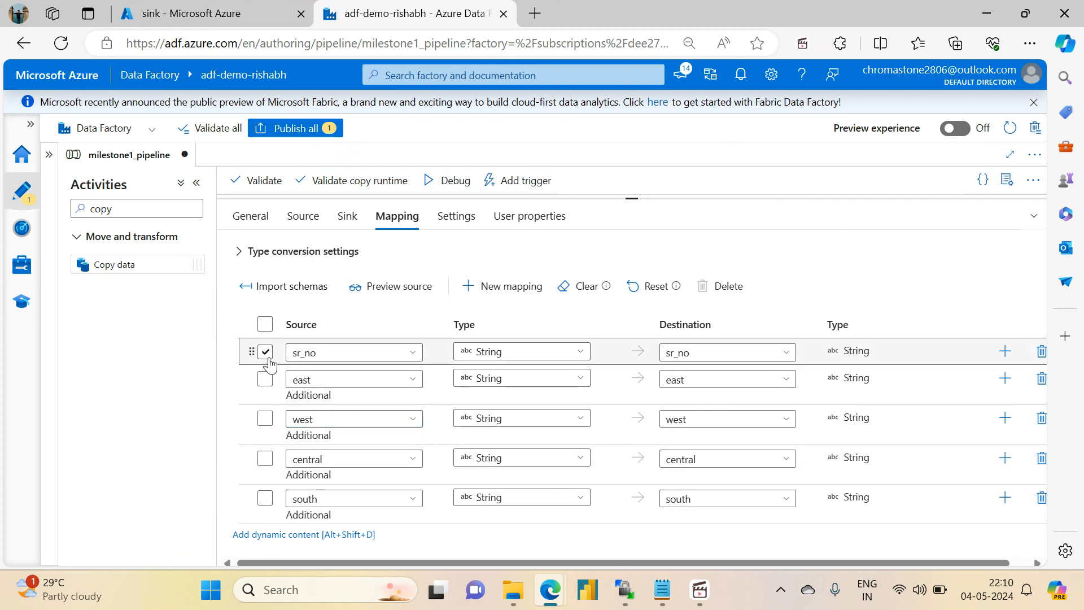
click(725, 288)
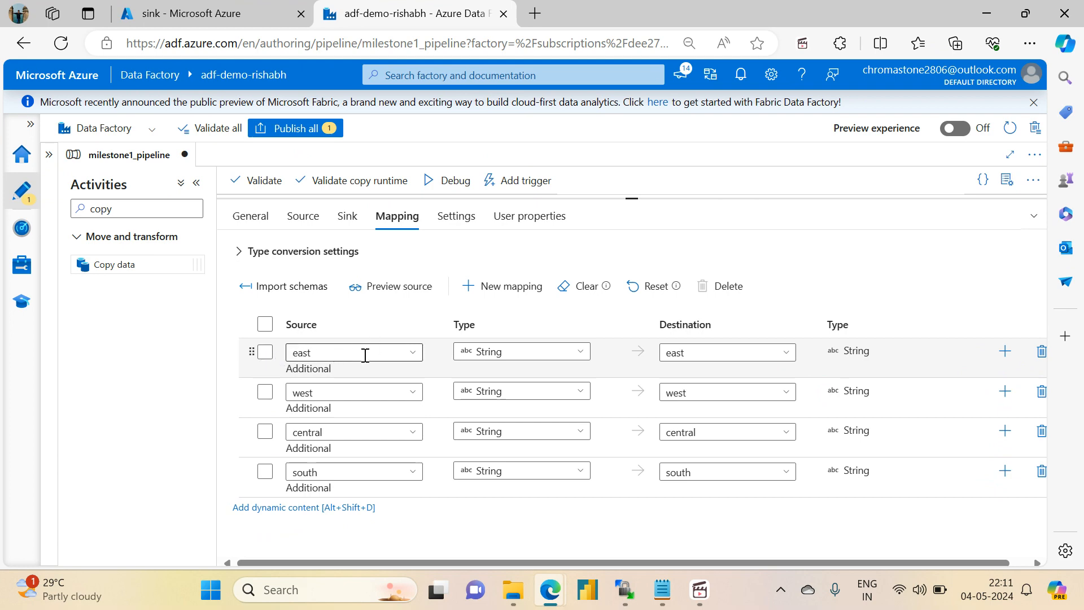
double_click(403, 285)
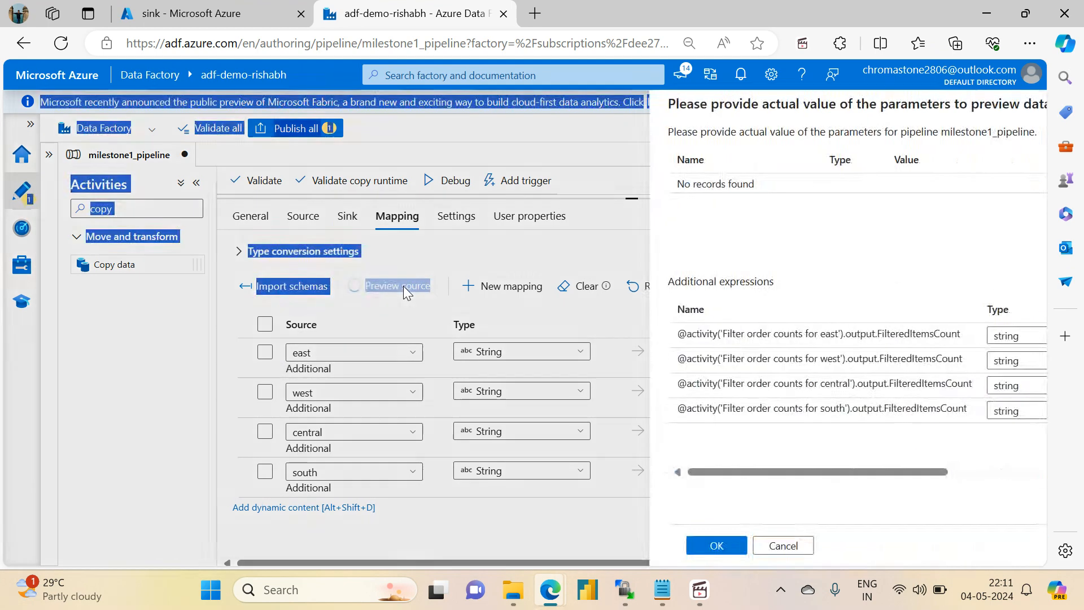
click(623, 546)
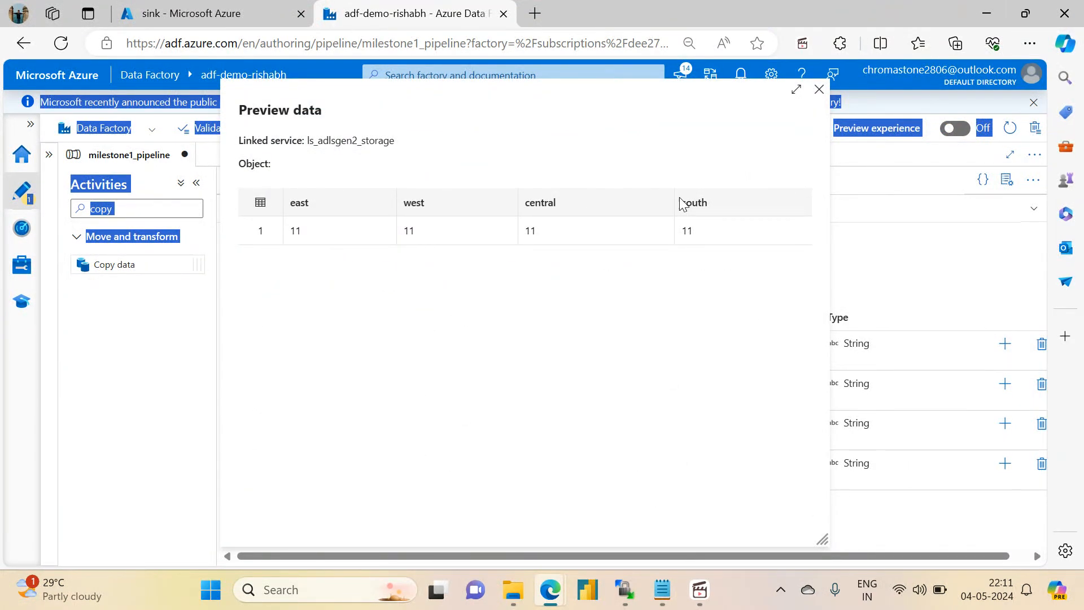
click(819, 91)
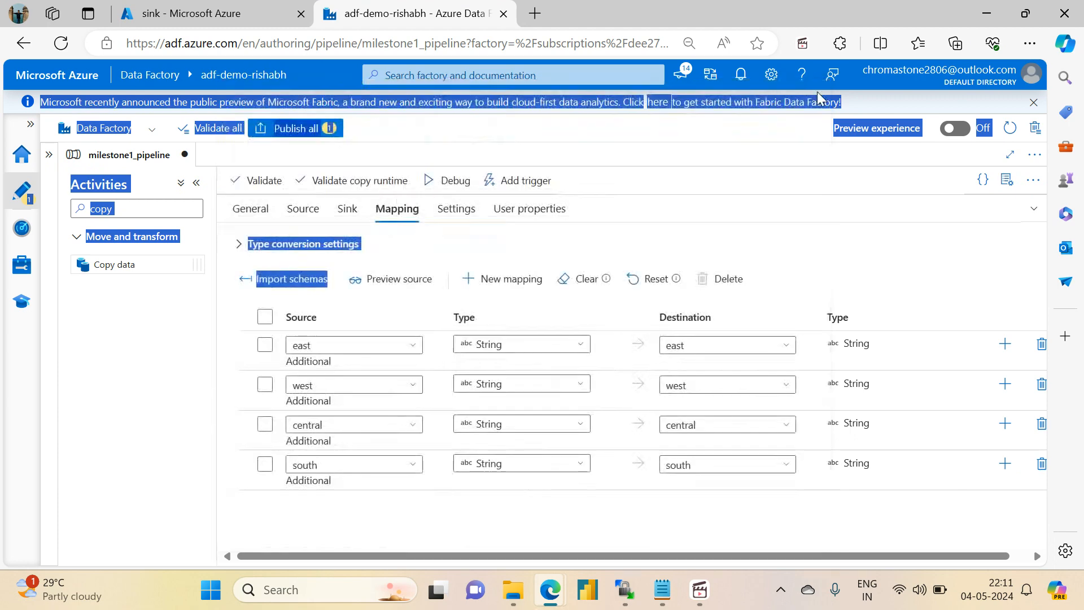
click(474, 210)
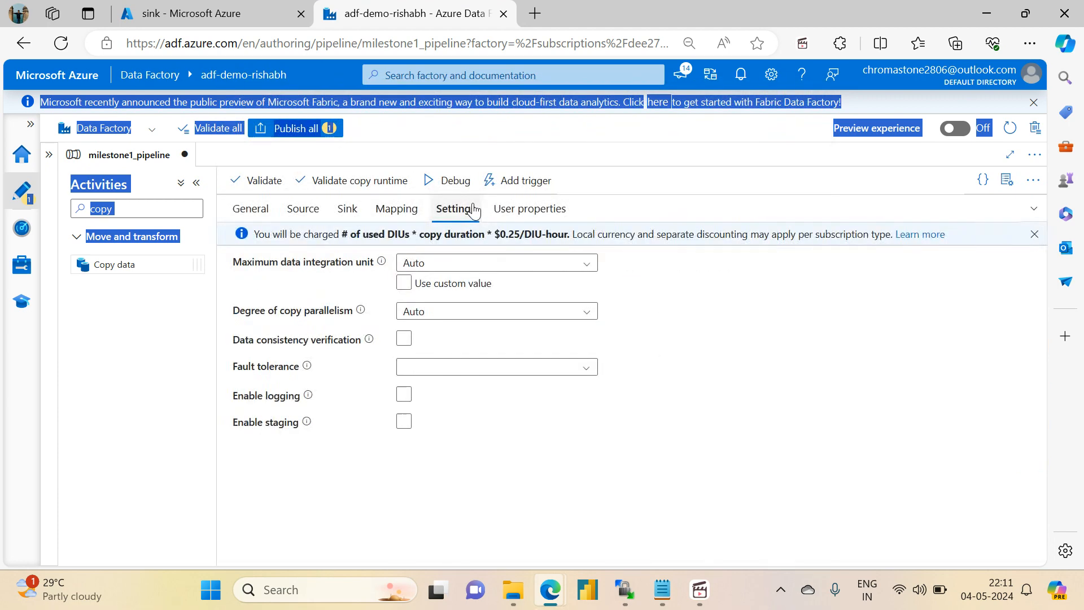
click(504, 211)
click(346, 215)
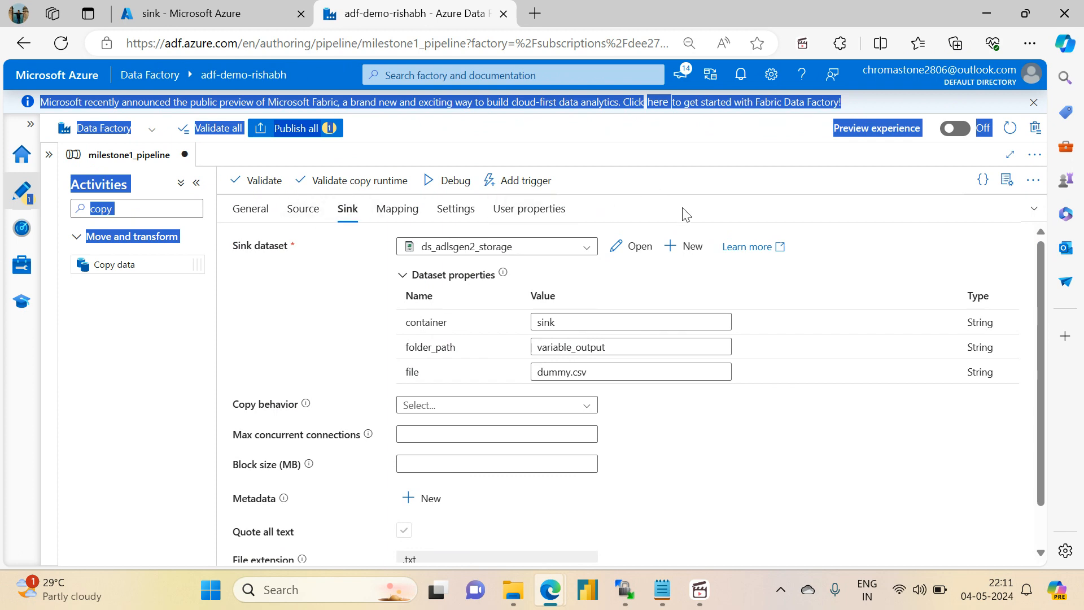
- Reveal the pipeline canvas and move the Copy data activity down out of the stack of Append variable activities
click(1033, 211)
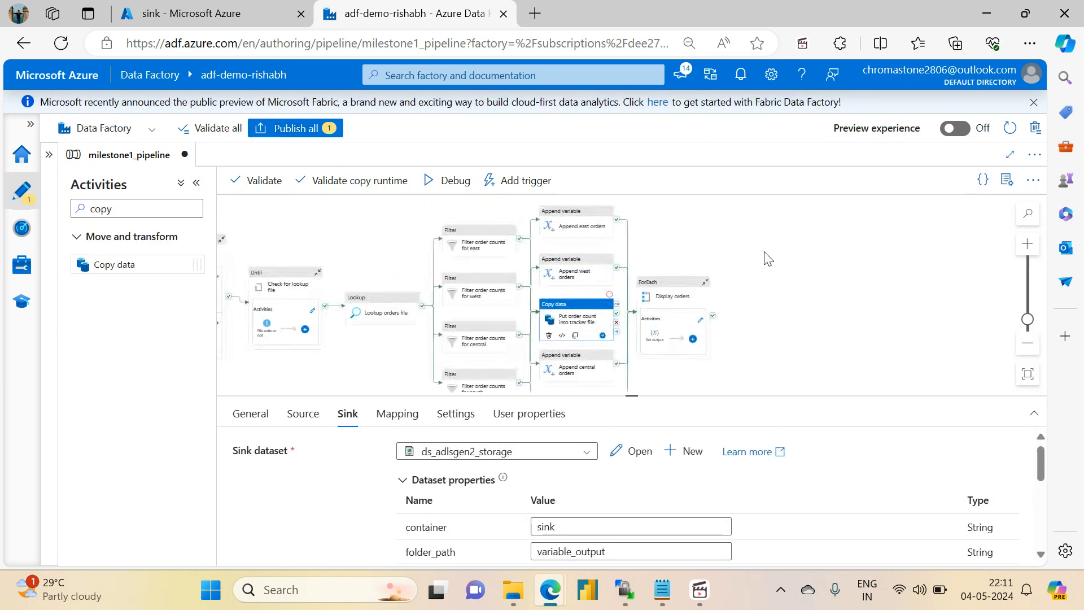
scroll(782, 323, up, 2)
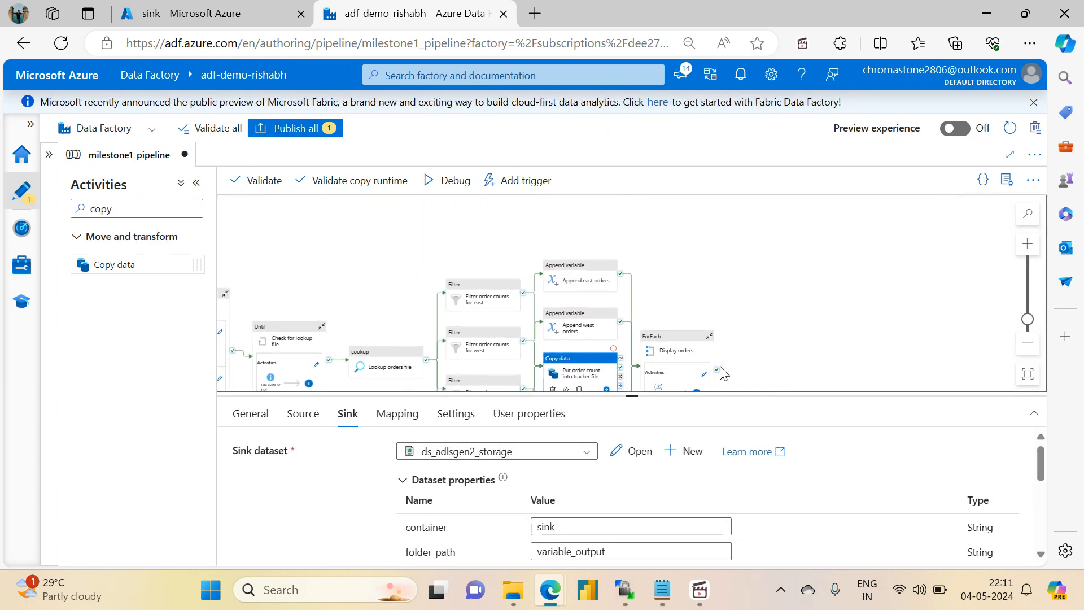
mouse_move(562, 376)
mouse_down()
mouse_move(511, 316)
mouse_move(503, 240)
mouse_move(570, 233)
mouse_move(564, 223)
mouse_move(553, 223)
mouse_move(706, 288)
mouse_move(672, 317)
mouse_move(543, 353)
mouse_move(640, 438)
mouse_move(594, 383)
mouse_move(612, 323)
mouse_move(564, 367)
mouse_up()
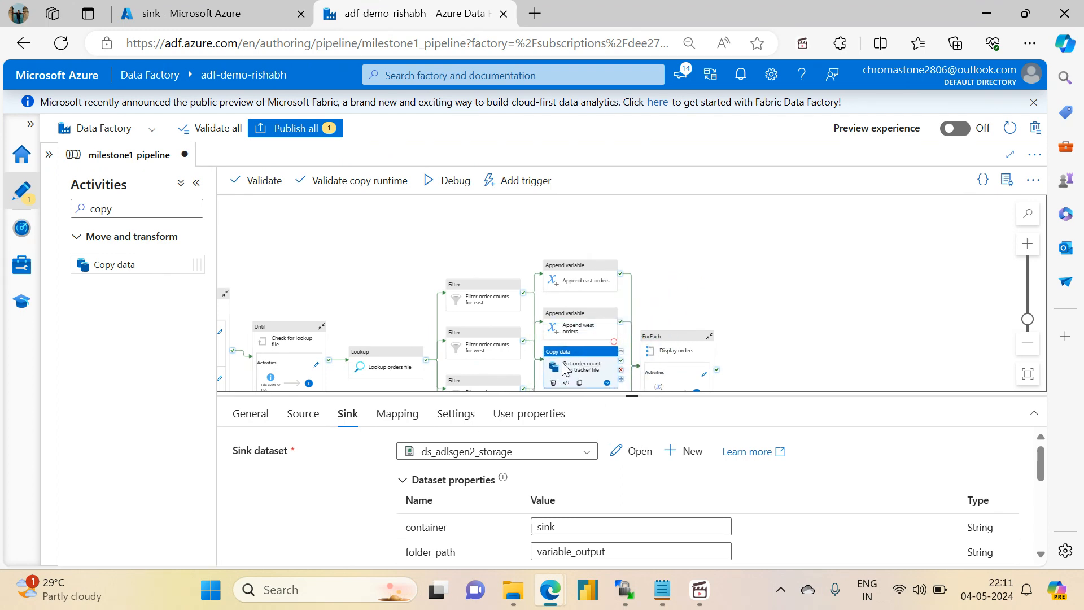
scroll(755, 303, down, 3)
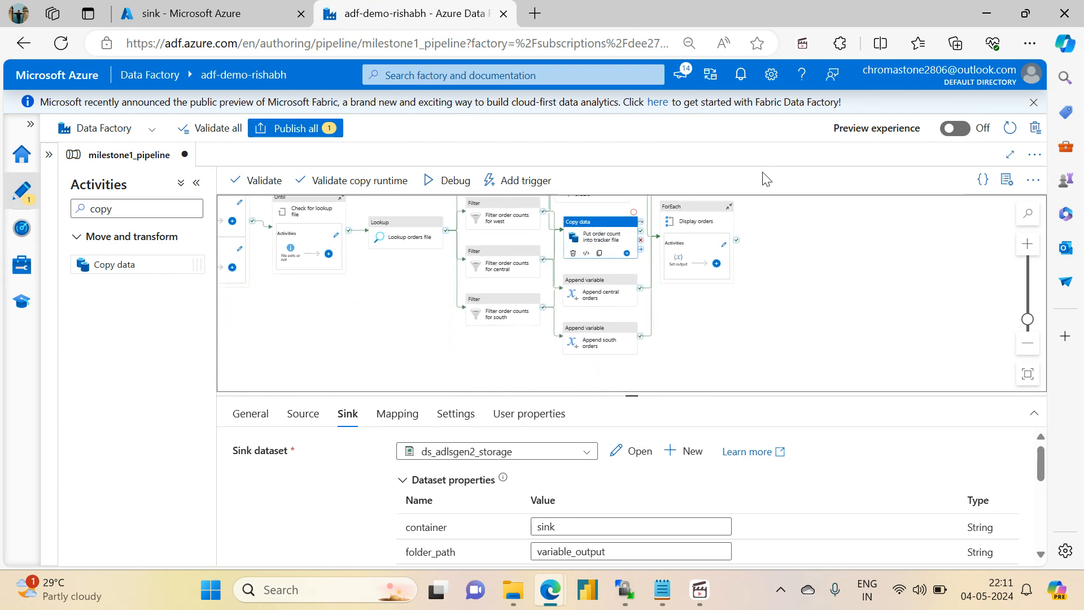
drag(609, 240, 604, 310)
drag(738, 225, 722, 383)
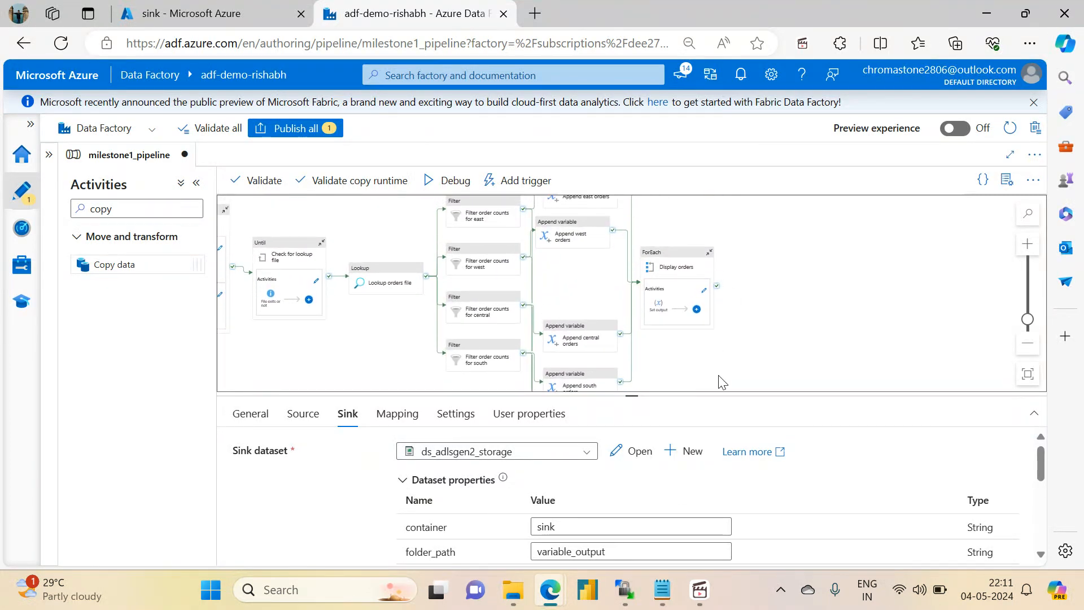
- Move the Append central orders and Append south orders activities up and the Display orders ForEach slightly down on the canvas
drag(576, 332, 573, 267)
drag(573, 382, 575, 350)
drag(690, 334, 689, 357)
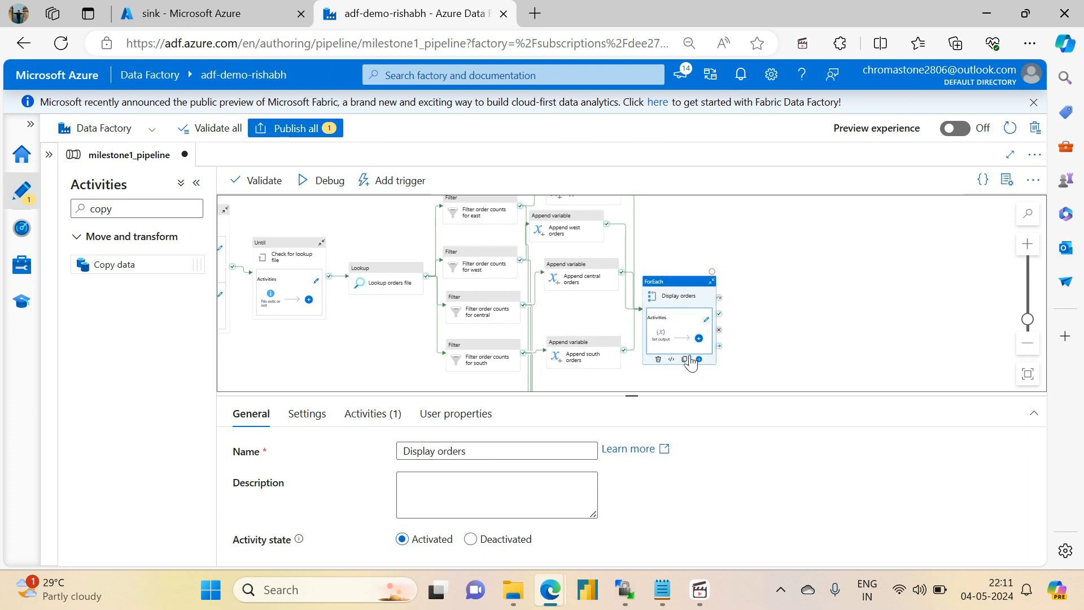
- Place Lookup orders file at the top of the canvas and spread the east and west Filter and Append variable activities to its lower right
drag(733, 249, 772, 328)
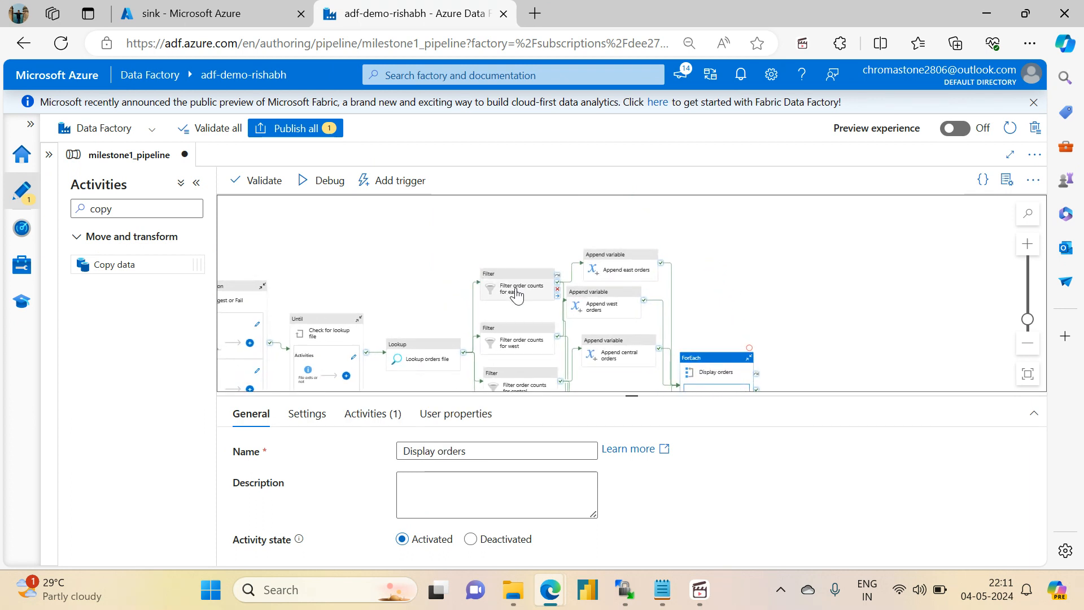
drag(516, 293, 686, 332)
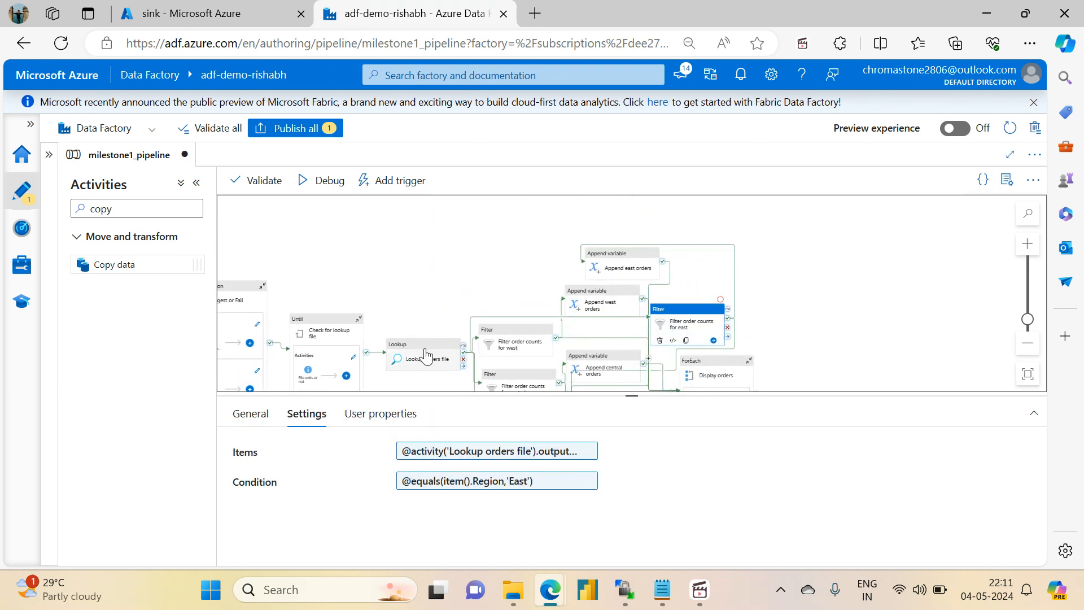
drag(425, 356, 593, 211)
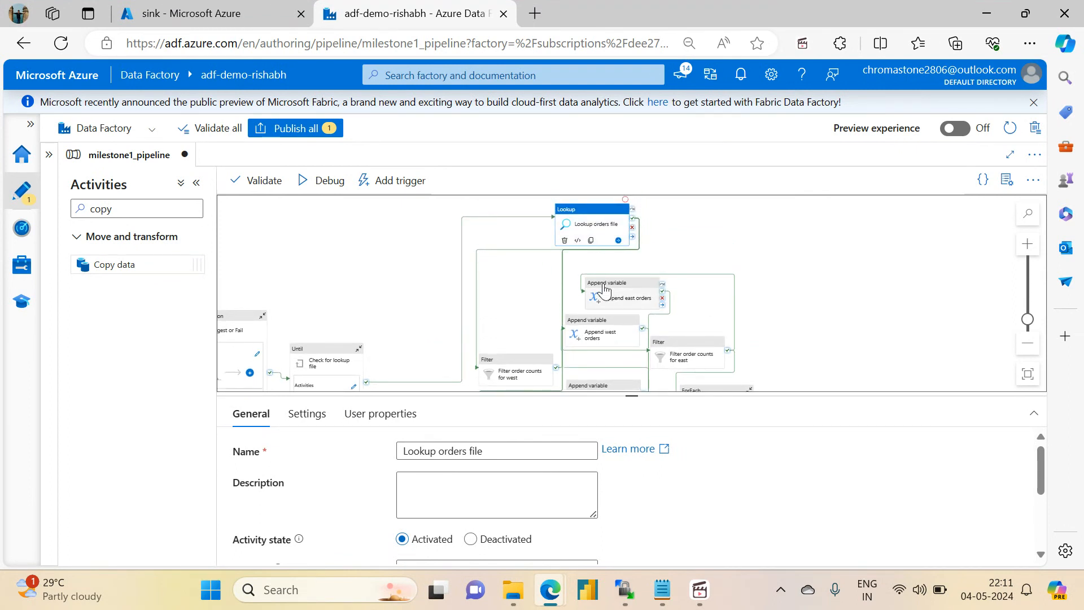
drag(604, 289, 771, 361)
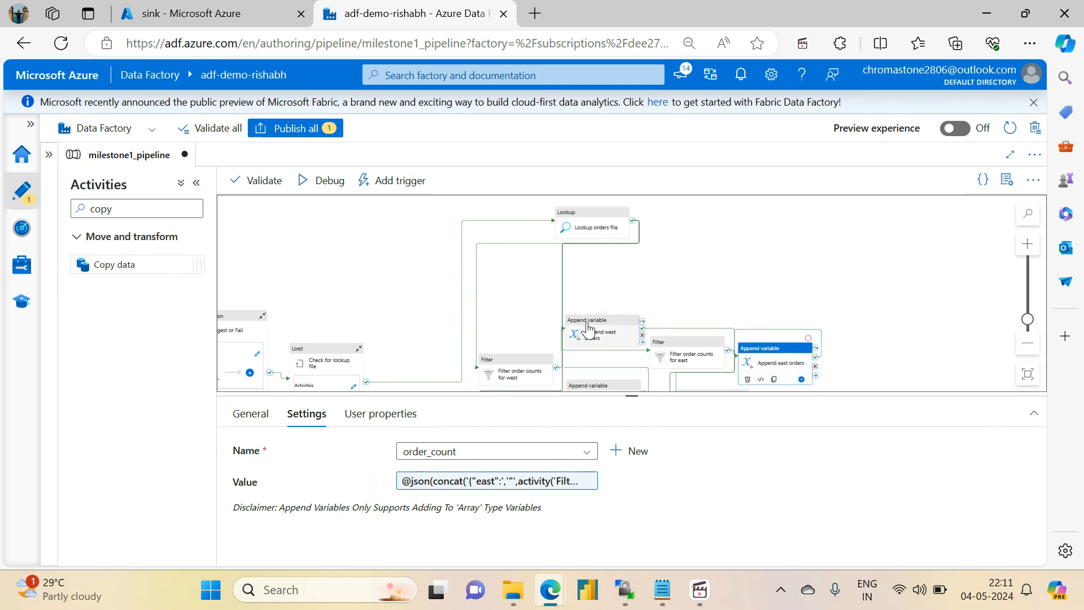
drag(588, 328, 651, 367)
drag(540, 376, 776, 272)
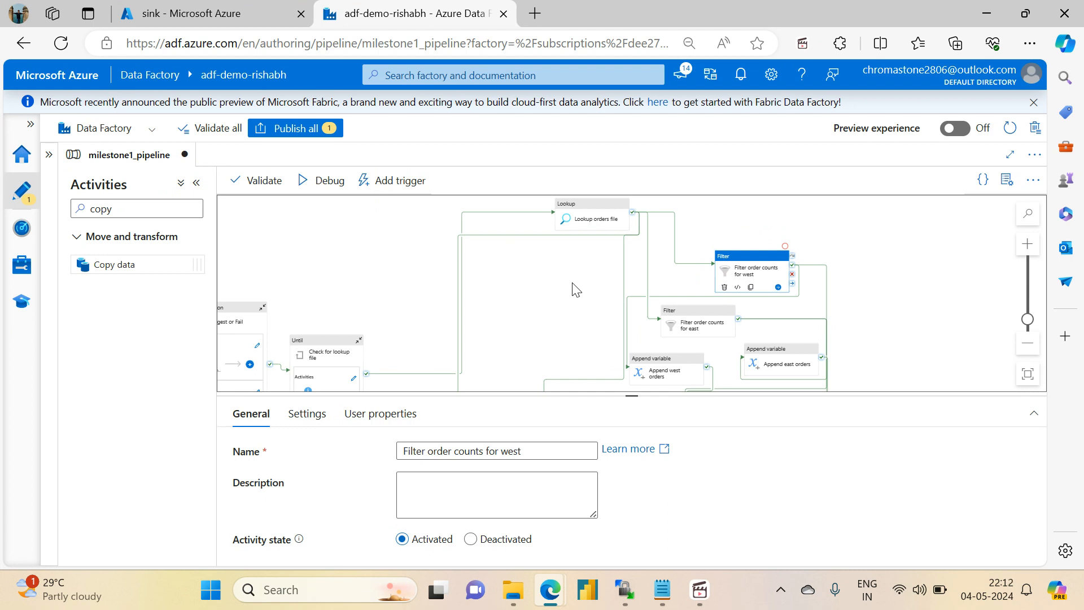
- Move the Filter order counts for central activity up to sit just below and left of Lookup orders file
drag(575, 289, 616, 260)
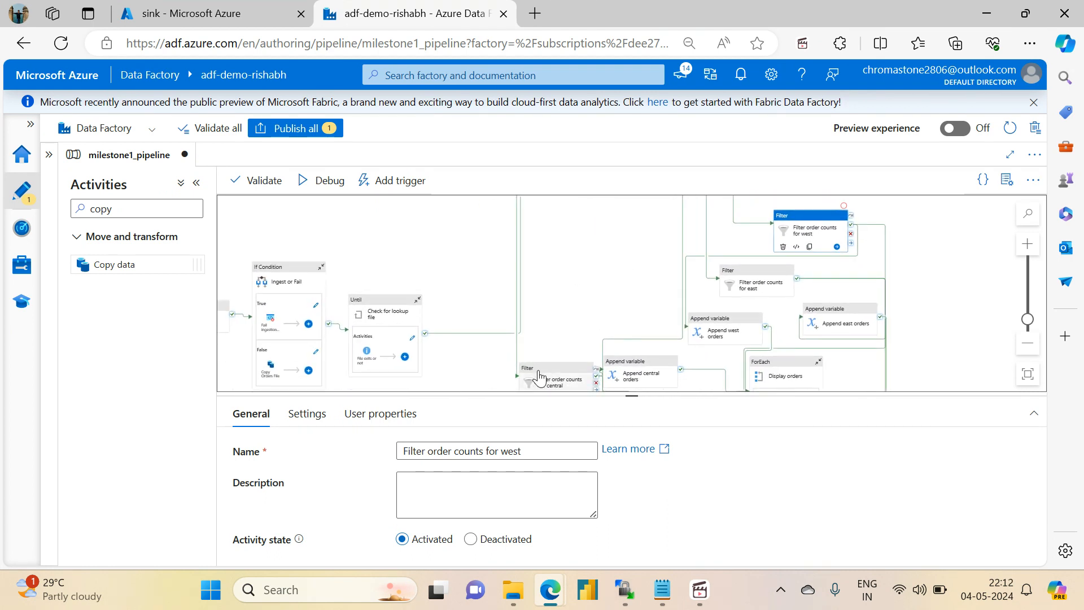
drag(541, 377, 565, 218)
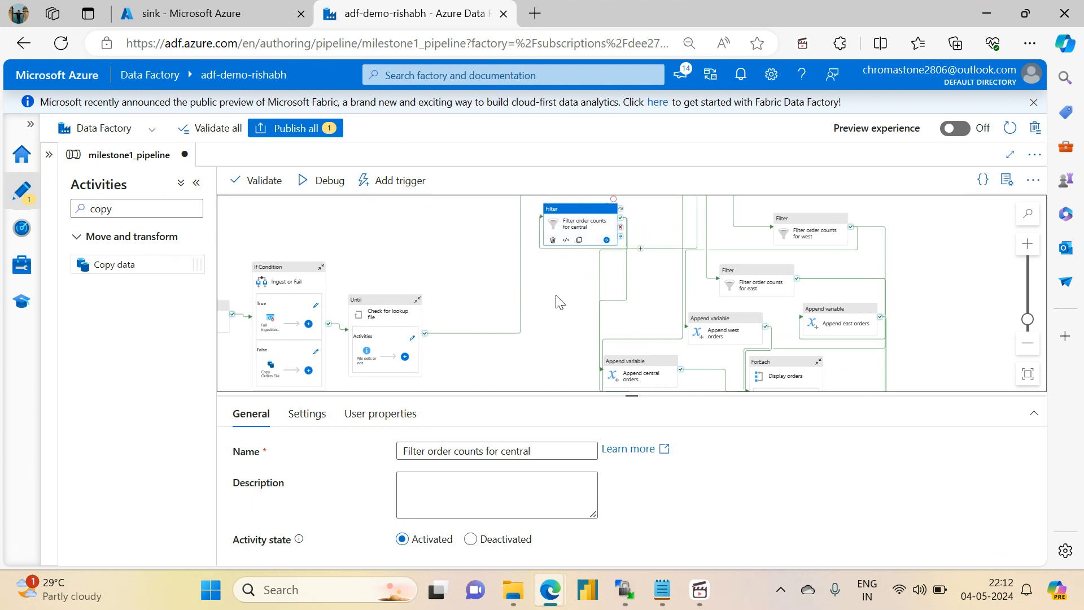
drag(556, 295, 528, 383)
mouse_move(543, 307)
mouse_down()
mouse_move(550, 268)
mouse_move(541, 317)
mouse_up()
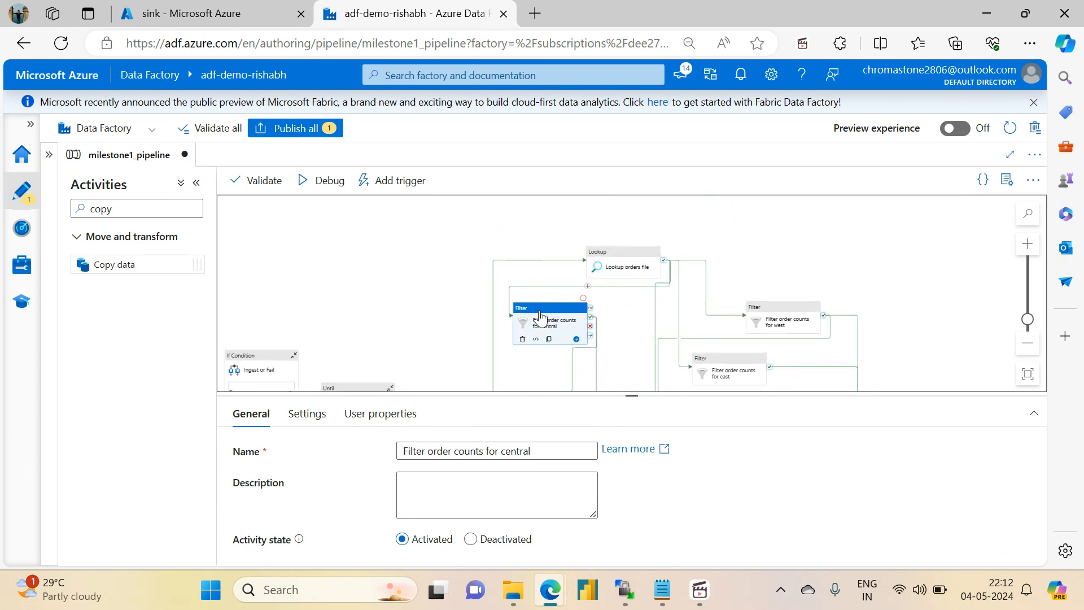
- Line up the east, west and south Filter activities beside the central one in a row below Lookup orders file
drag(726, 370, 636, 316)
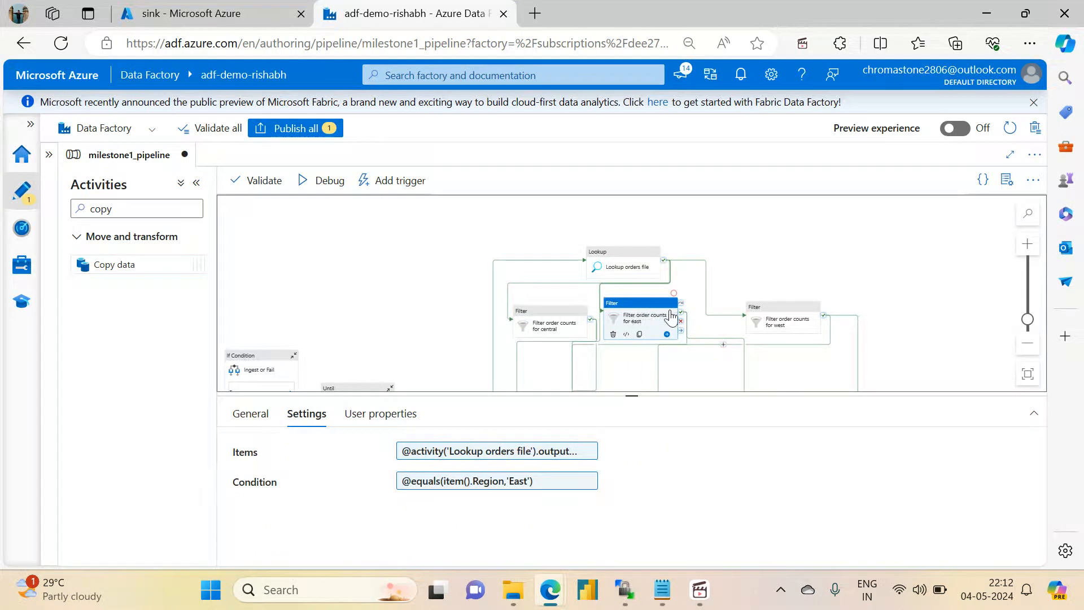
drag(796, 324, 754, 323)
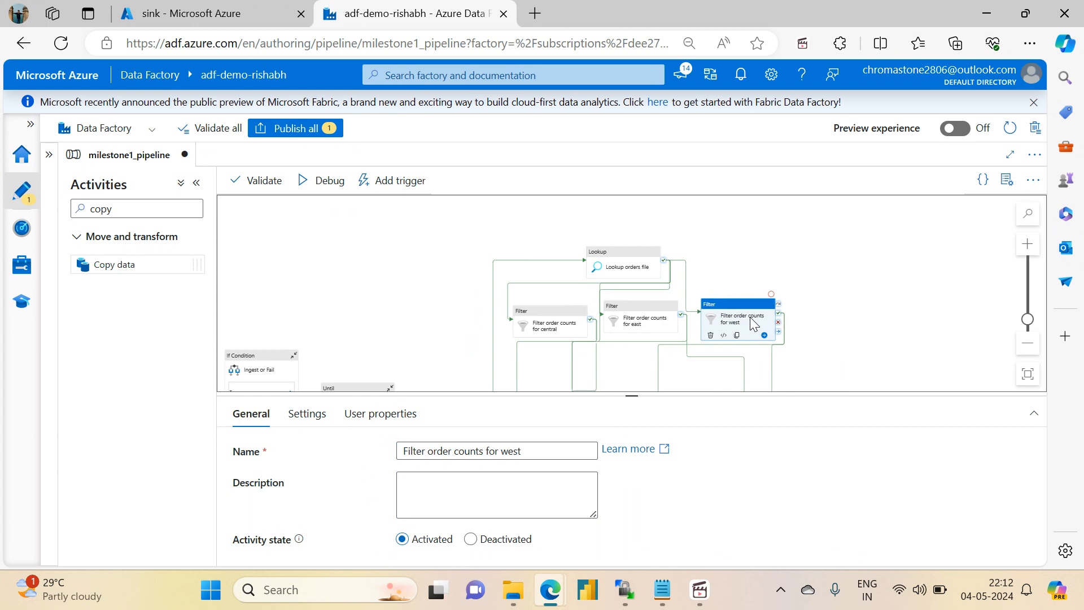
drag(852, 346, 840, 292)
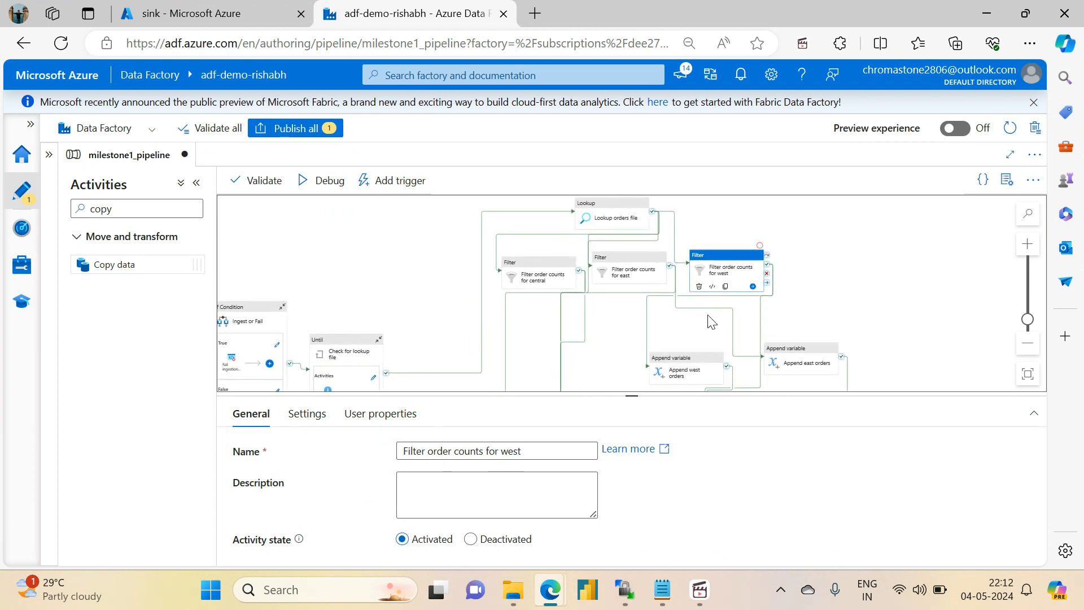
drag(850, 300, 862, 224)
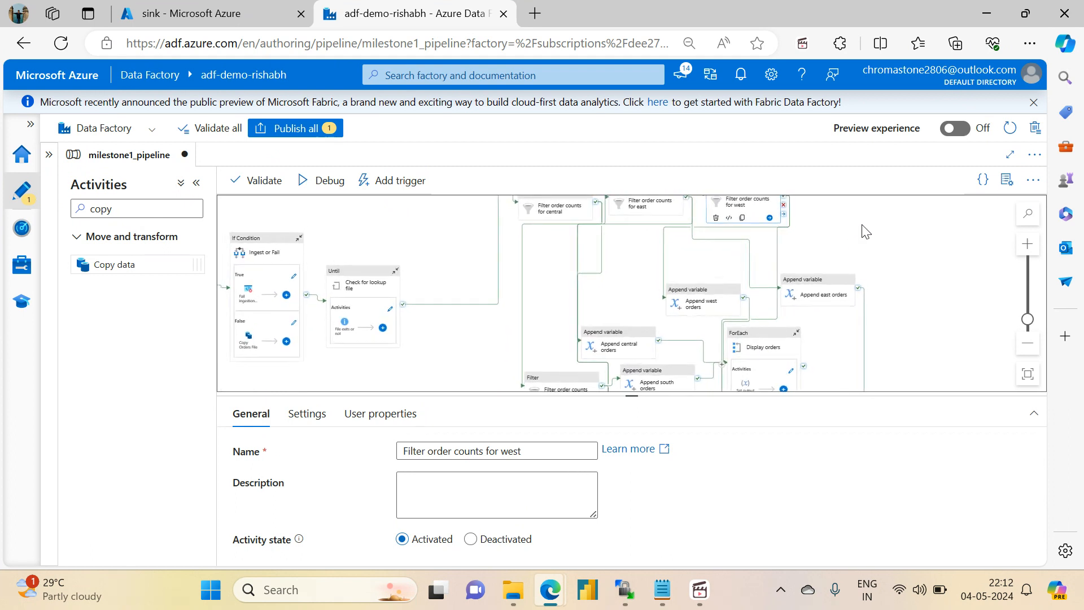
drag(547, 378, 827, 257)
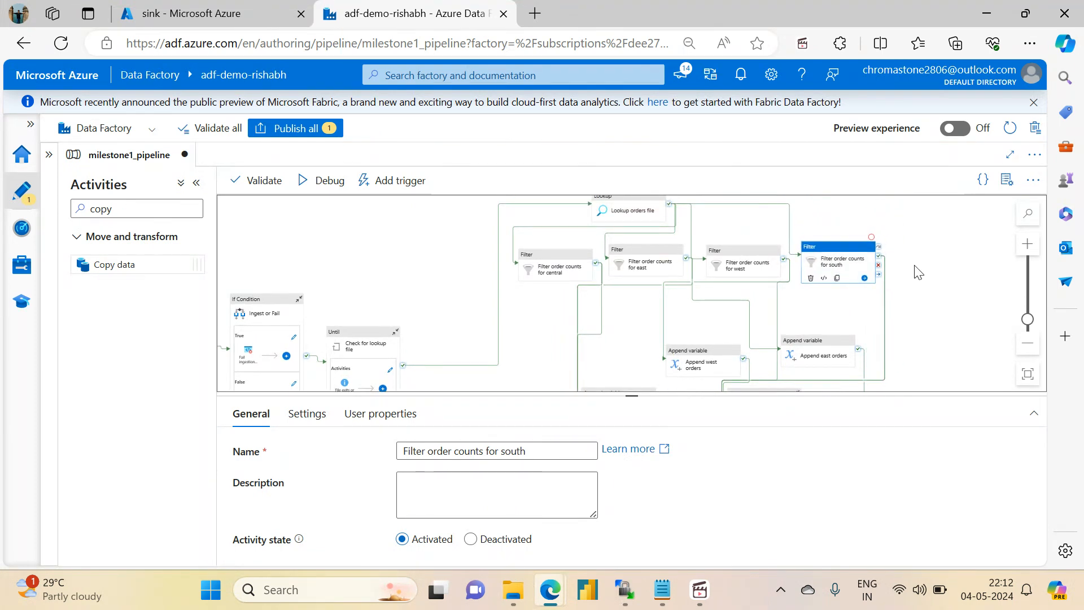
click(917, 272)
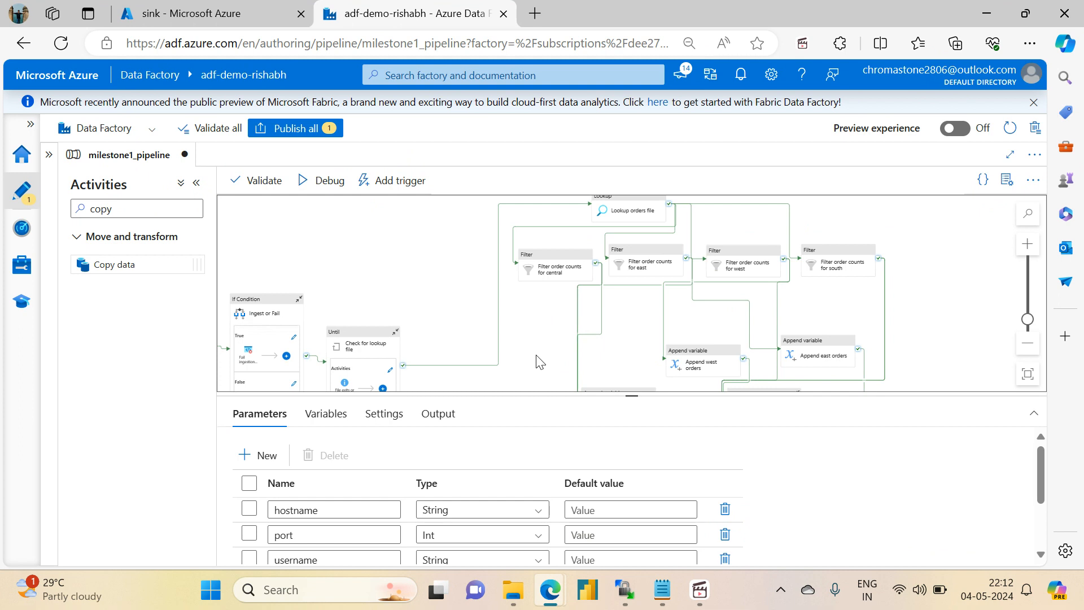
- Arrange the central, east, west and south Append variable activities in a row, each below its matching Filter activity
drag(536, 356, 574, 302)
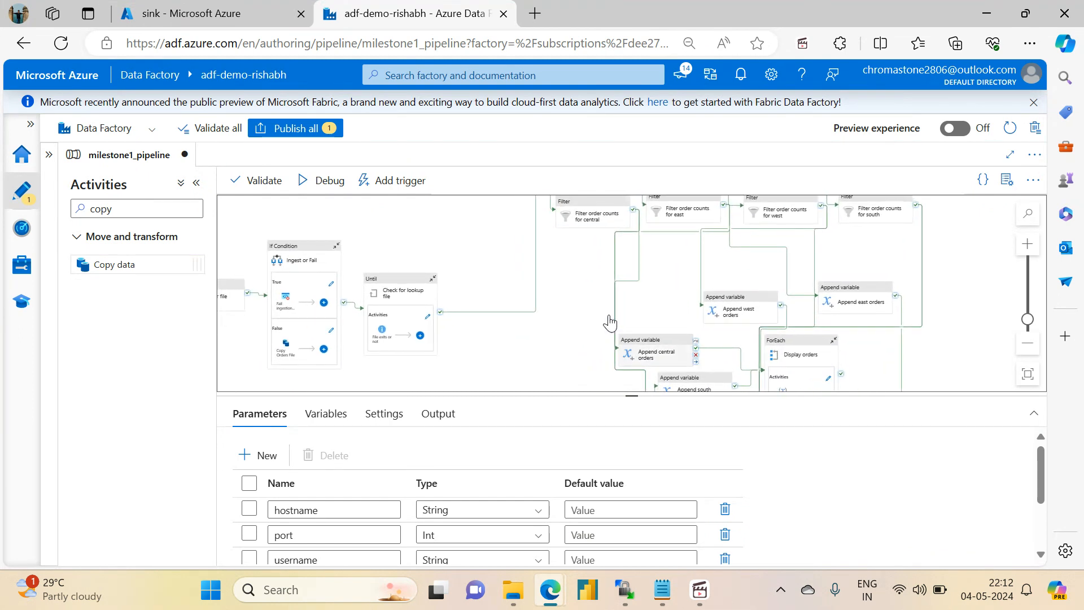
drag(628, 356, 574, 268)
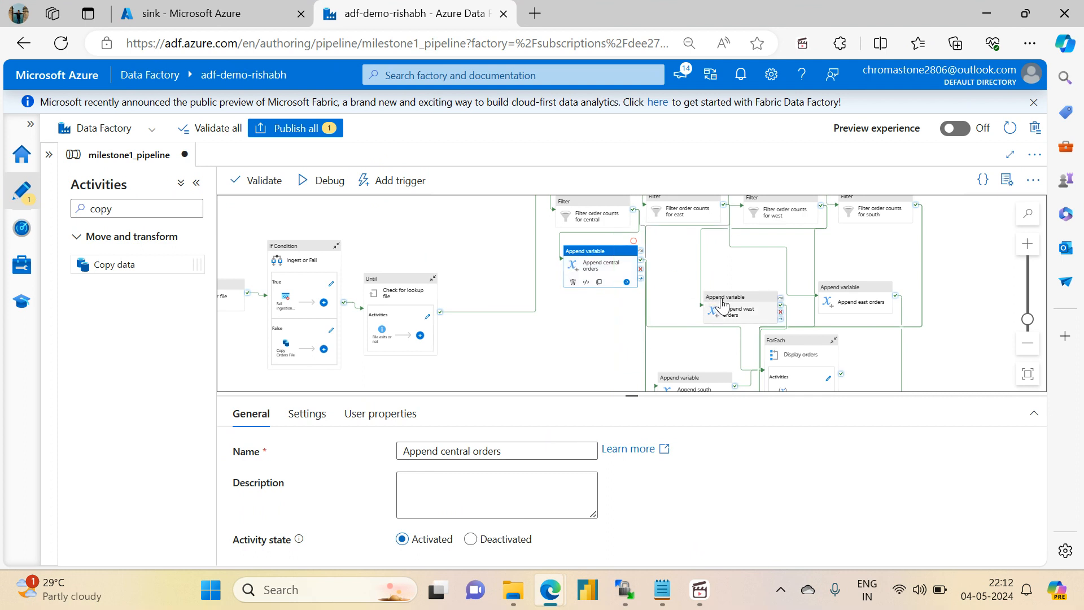
drag(725, 304, 758, 255)
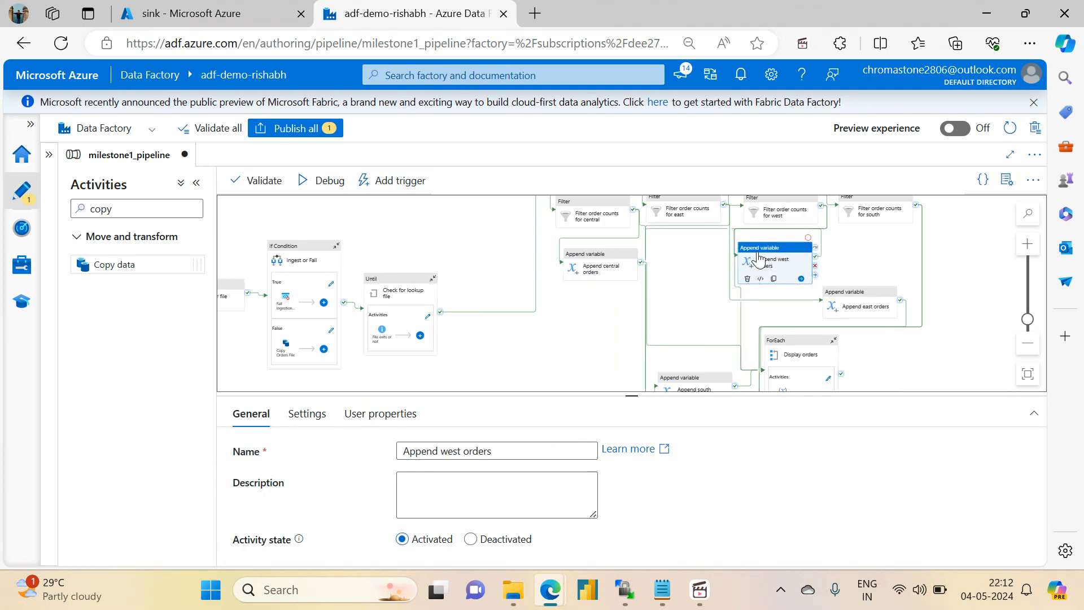
drag(870, 303, 693, 254)
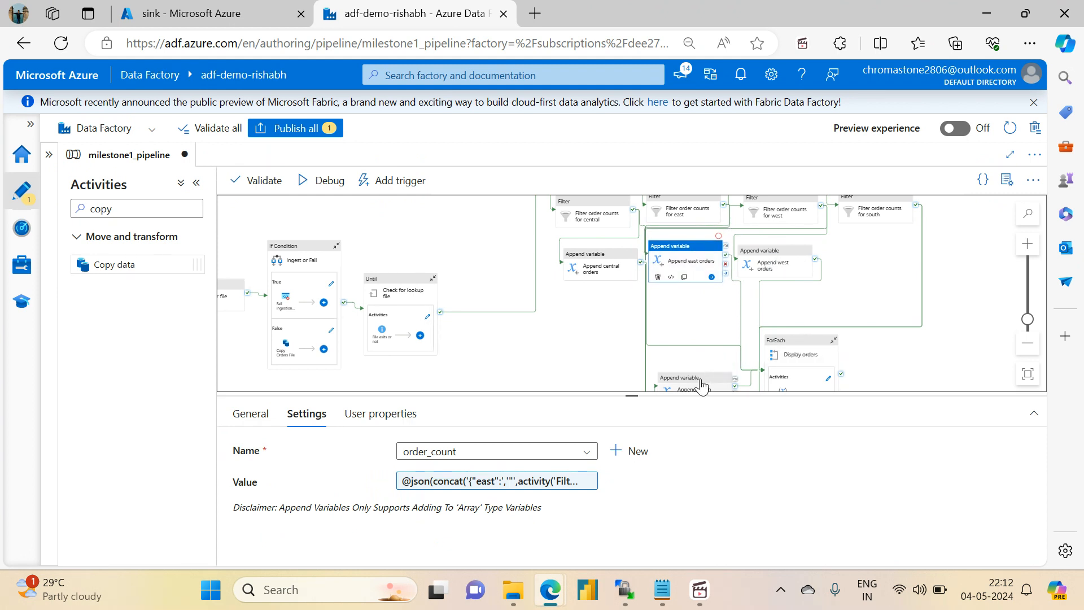
drag(686, 384, 877, 258)
drag(969, 312, 976, 266)
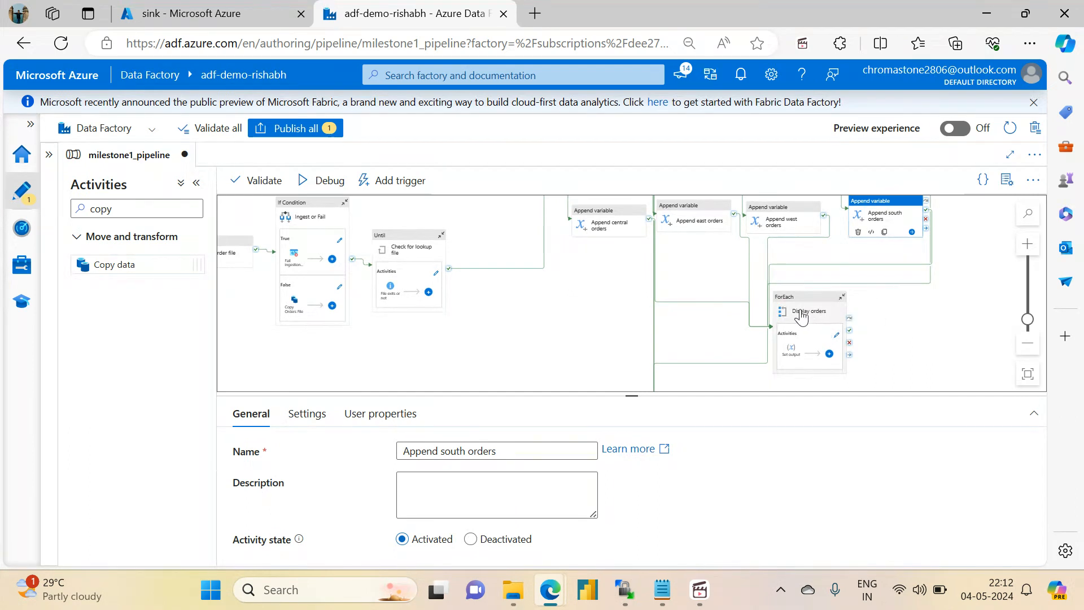
- Move the Display orders ForEach to the right of the Append variable row and nudge Append east orders slightly right
drag(801, 315, 996, 245)
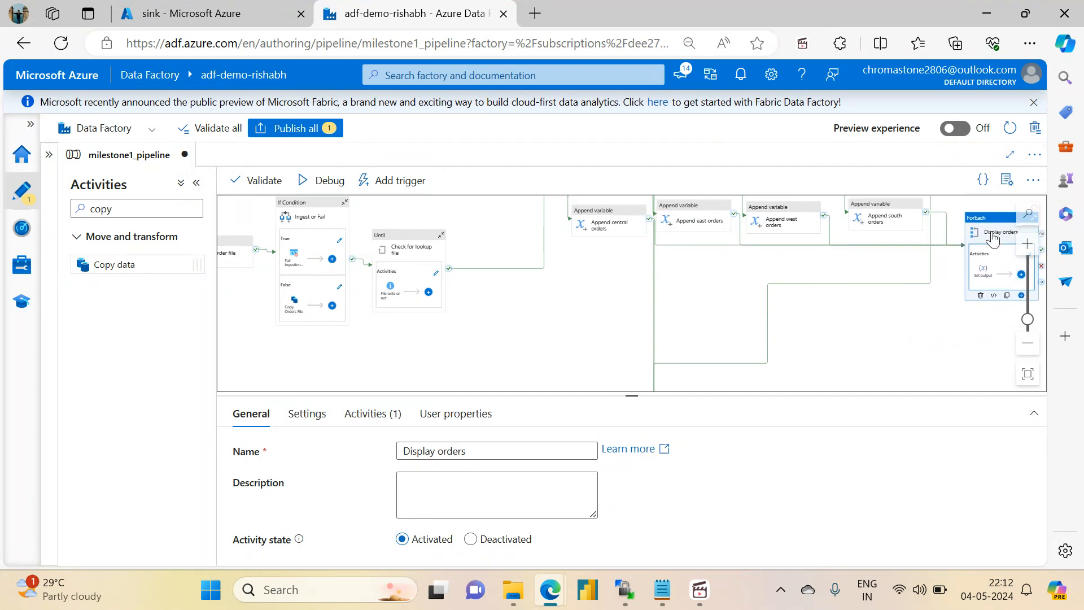
drag(875, 337, 815, 380)
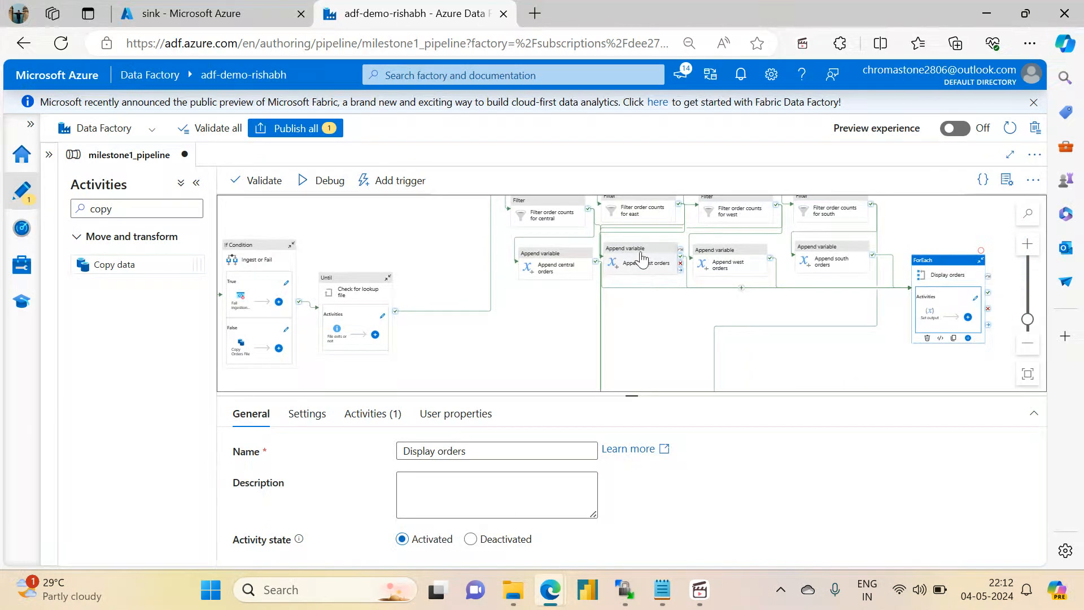
drag(679, 359, 670, 370)
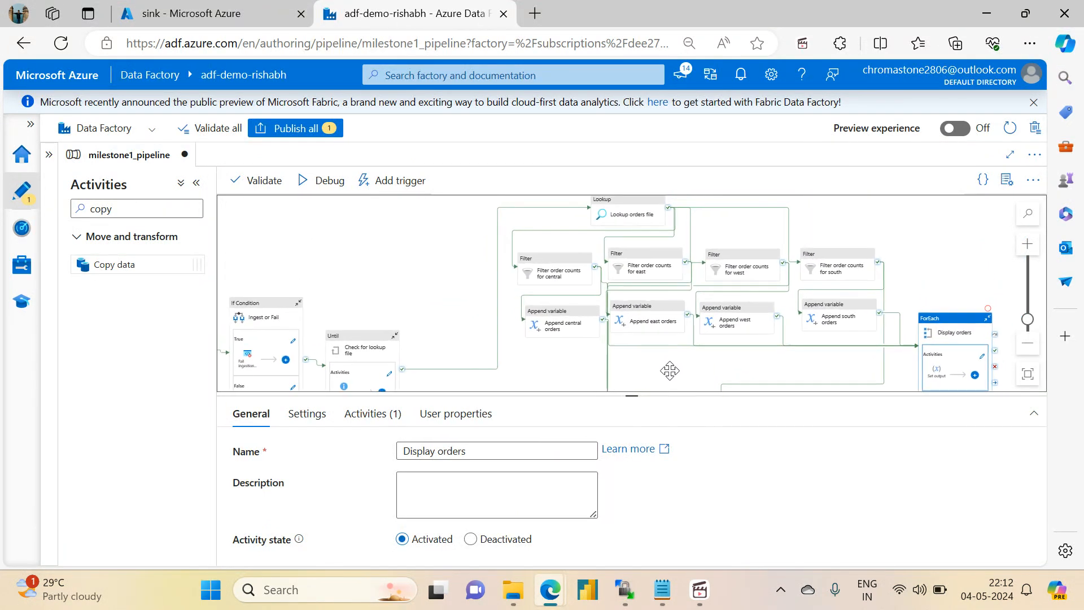
click(648, 309)
drag(649, 305, 649, 310)
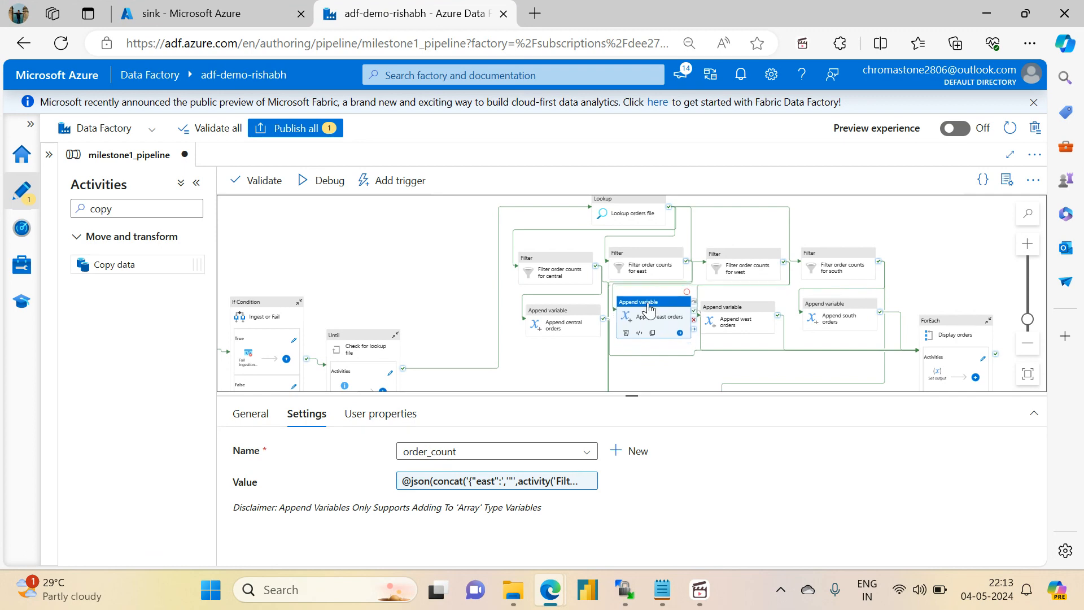
click(935, 302)
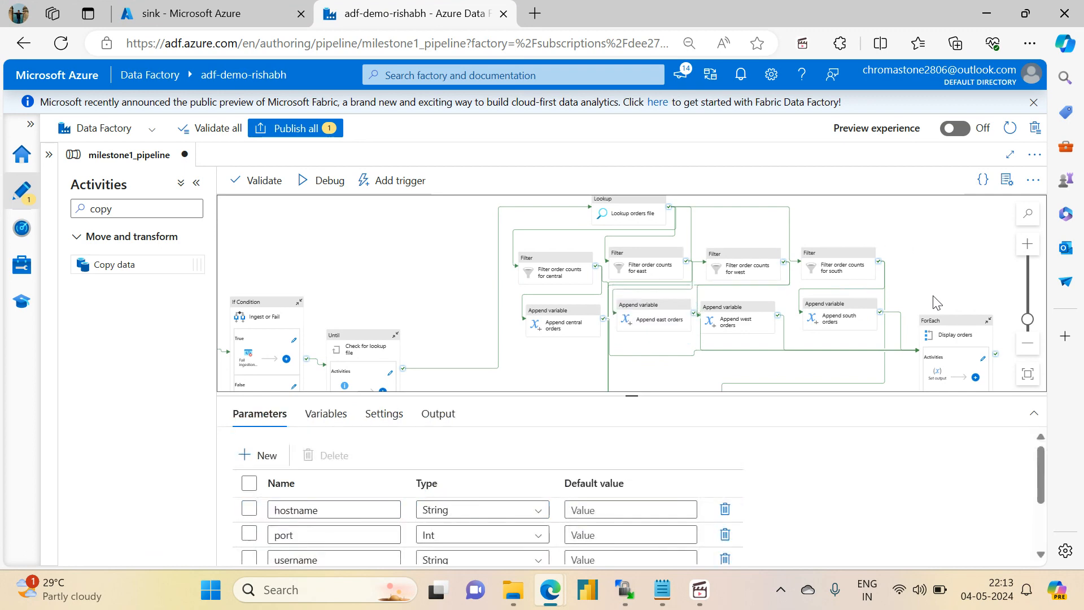
- Fit the whole pipeline in view and auto-align all its activities on the canvas
click(1028, 374)
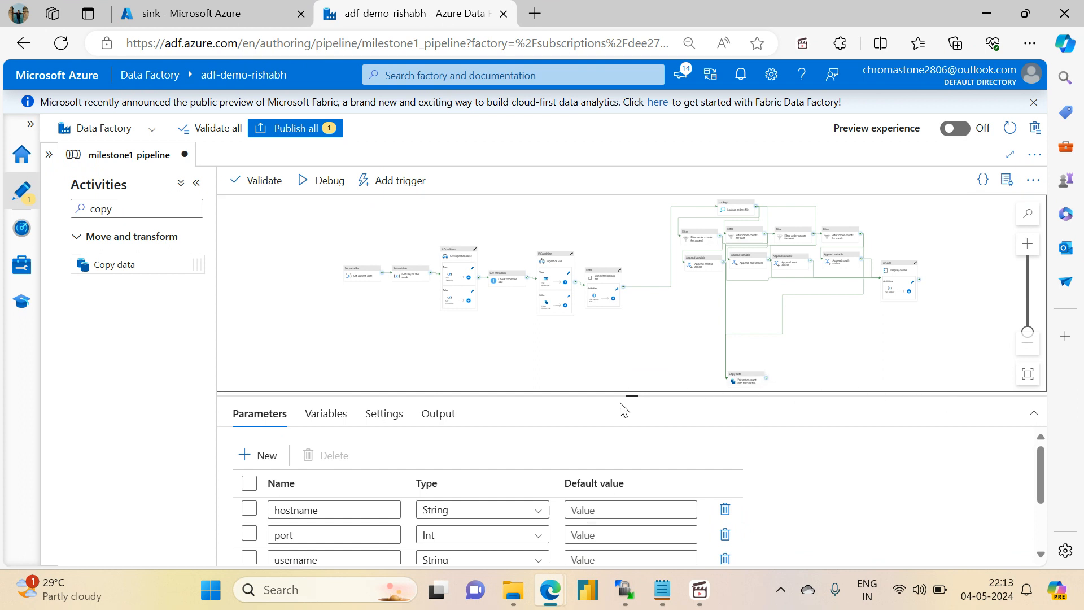
drag(634, 393, 632, 477)
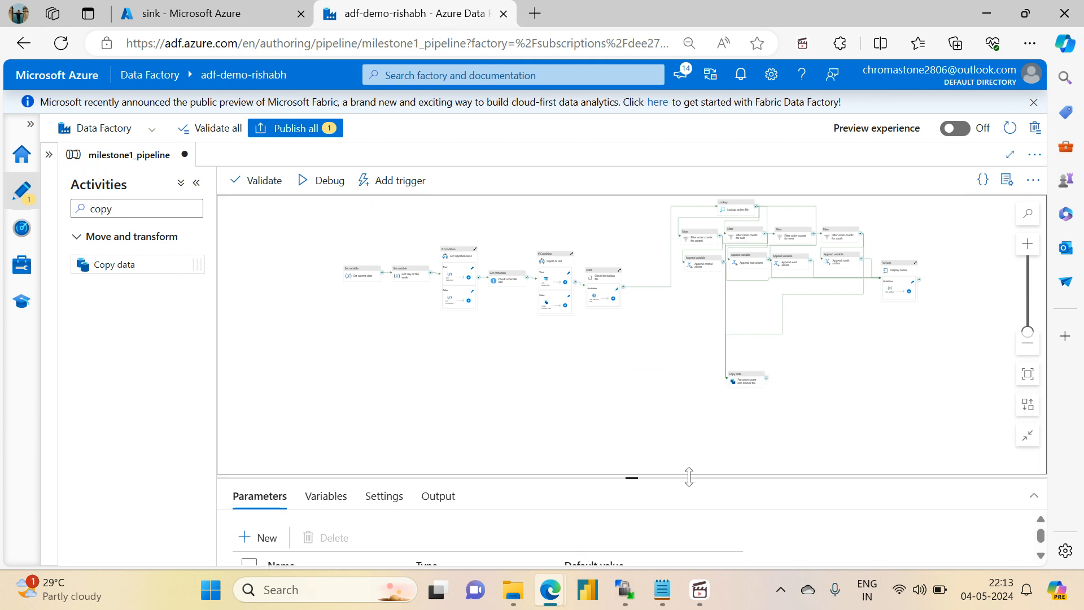
click(1028, 407)
drag(731, 385, 653, 401)
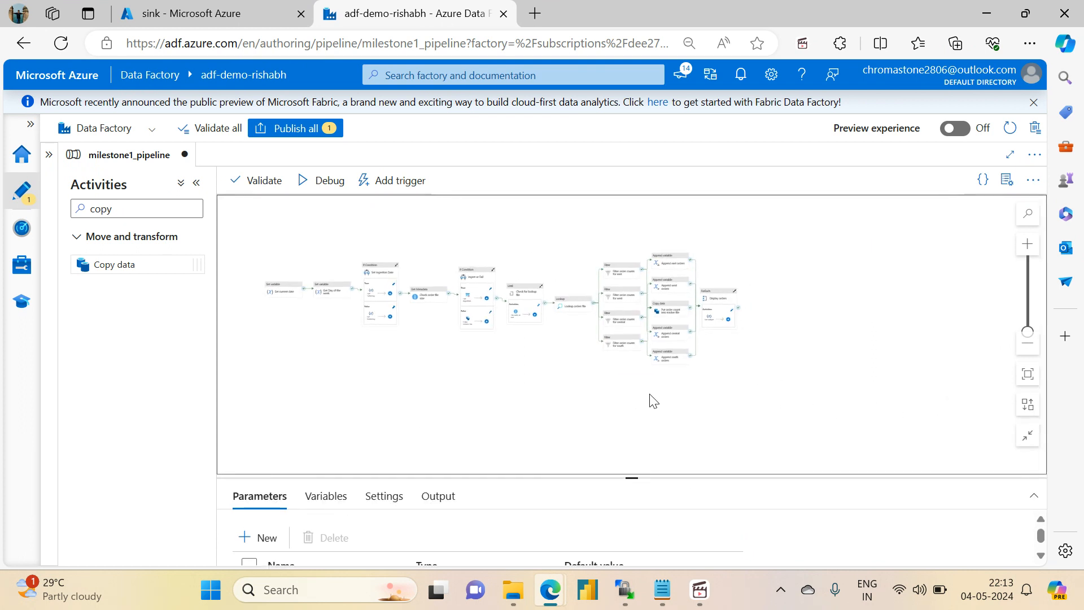
scroll(715, 384, up, 3)
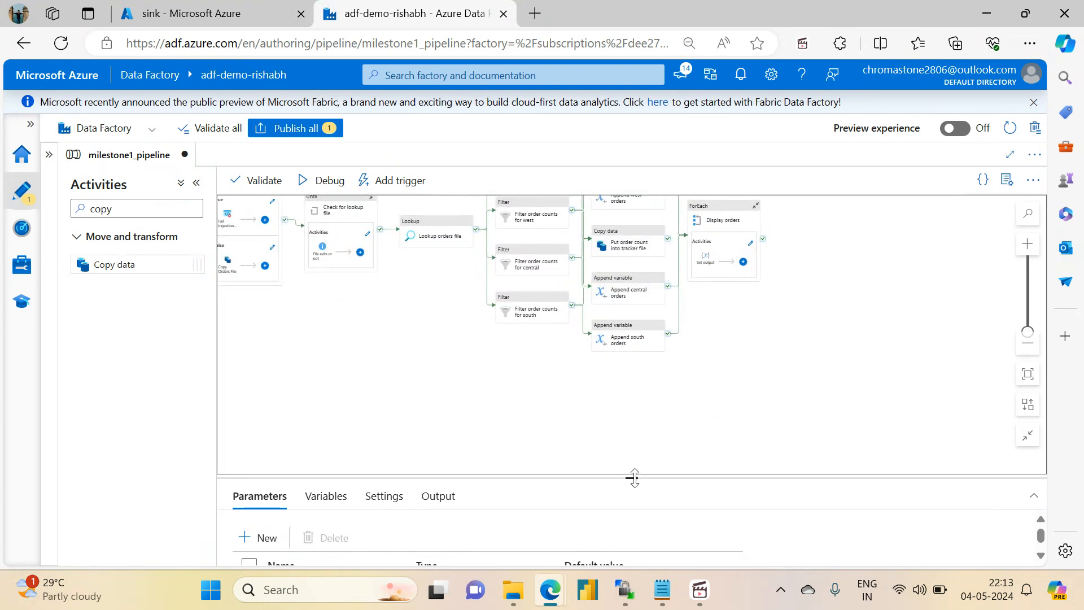
drag(634, 479, 624, 395)
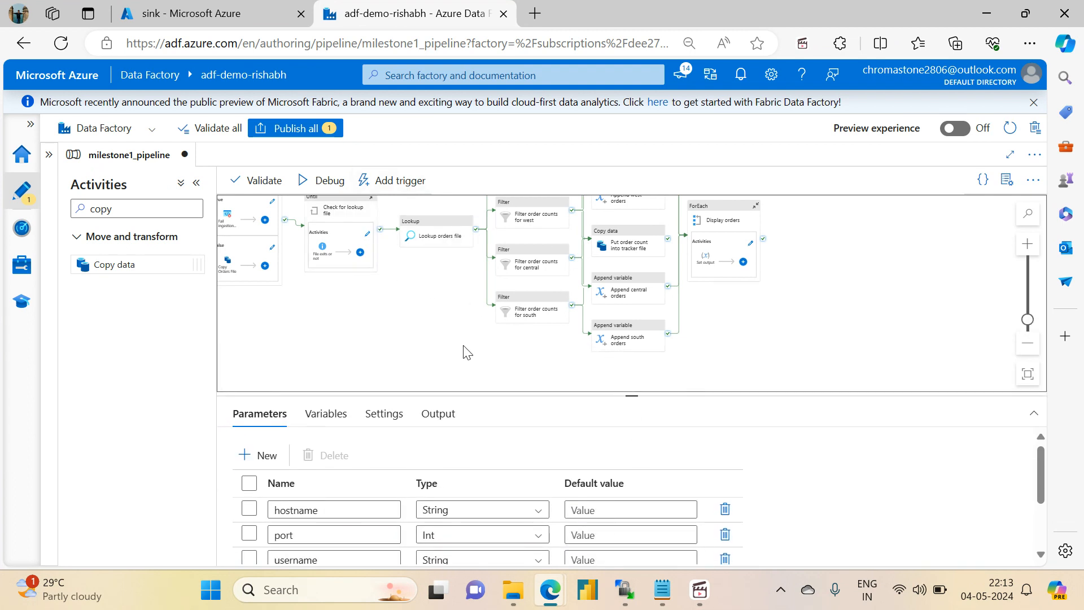
drag(404, 322, 551, 427)
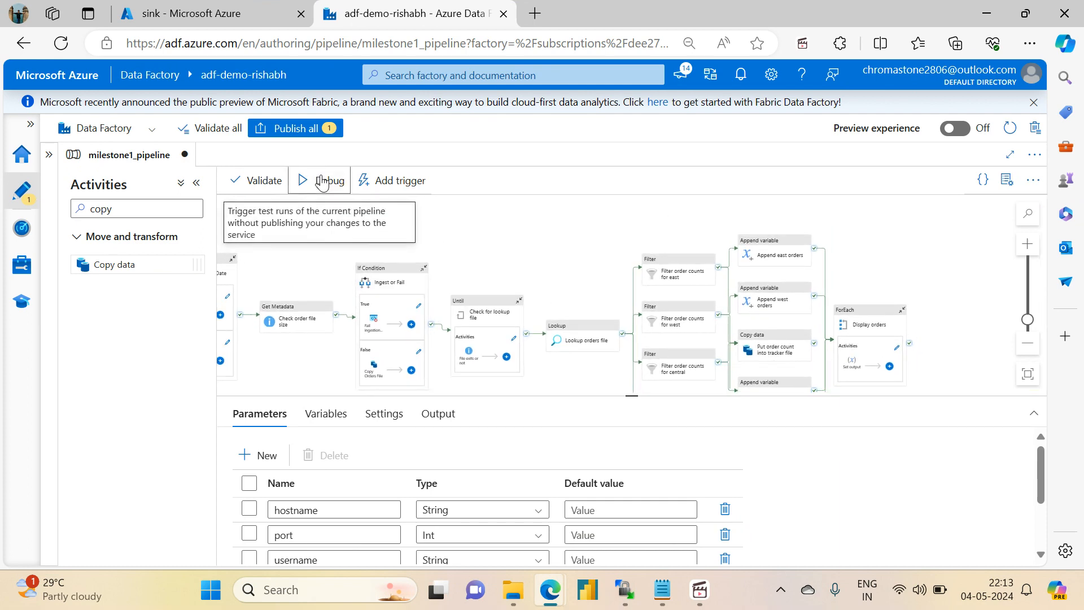
- Start a debug run of the pipeline, and copy the public IP address of project-vm in the azuredatafactoryrg resource group from the Azure portal
click(322, 181)
click(826, 186)
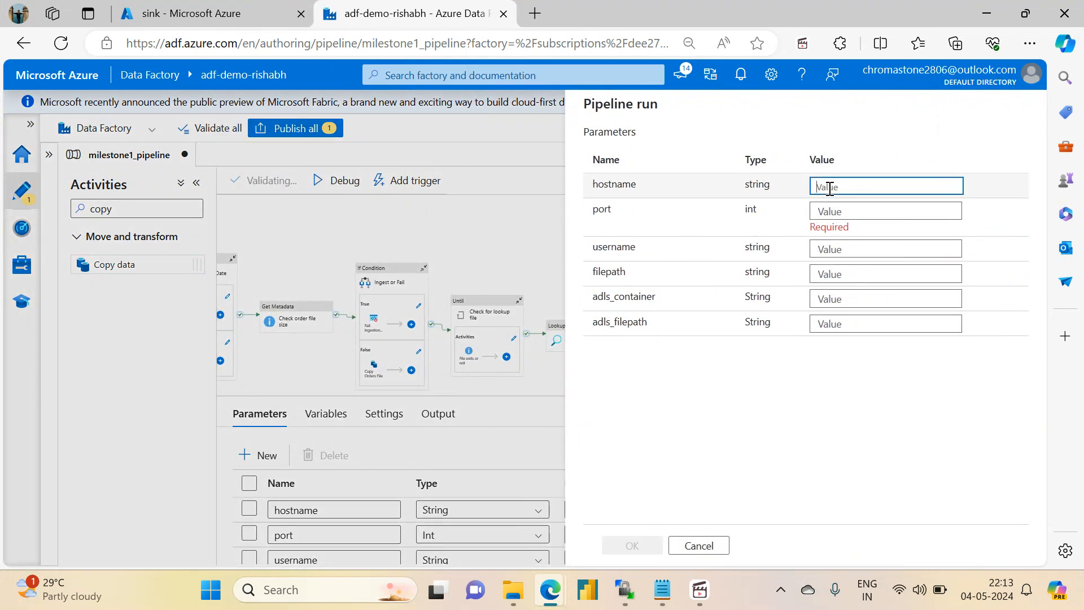
click(216, 8)
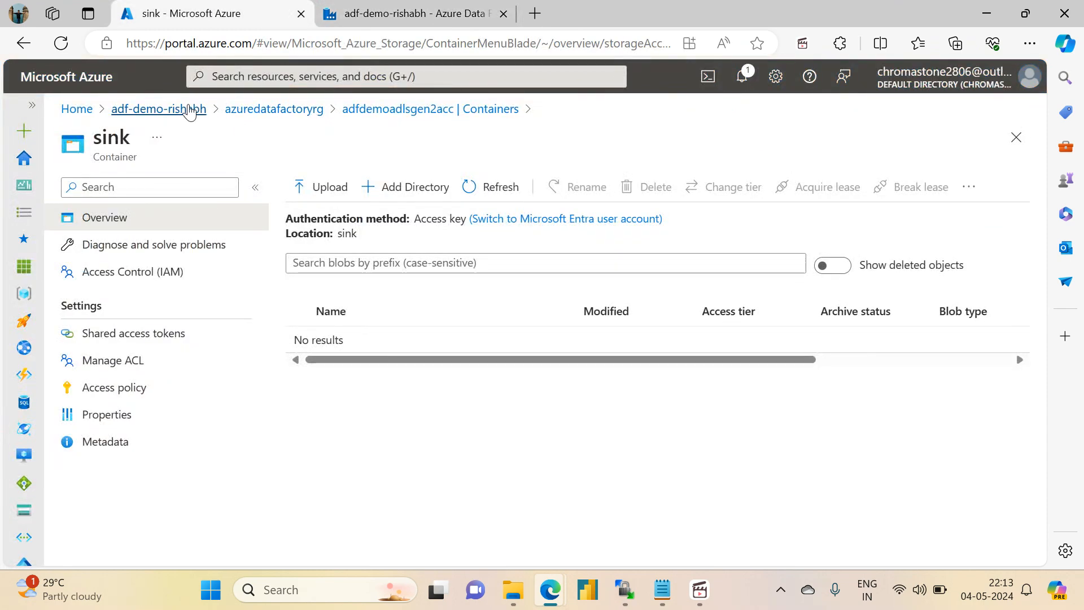
click(187, 110)
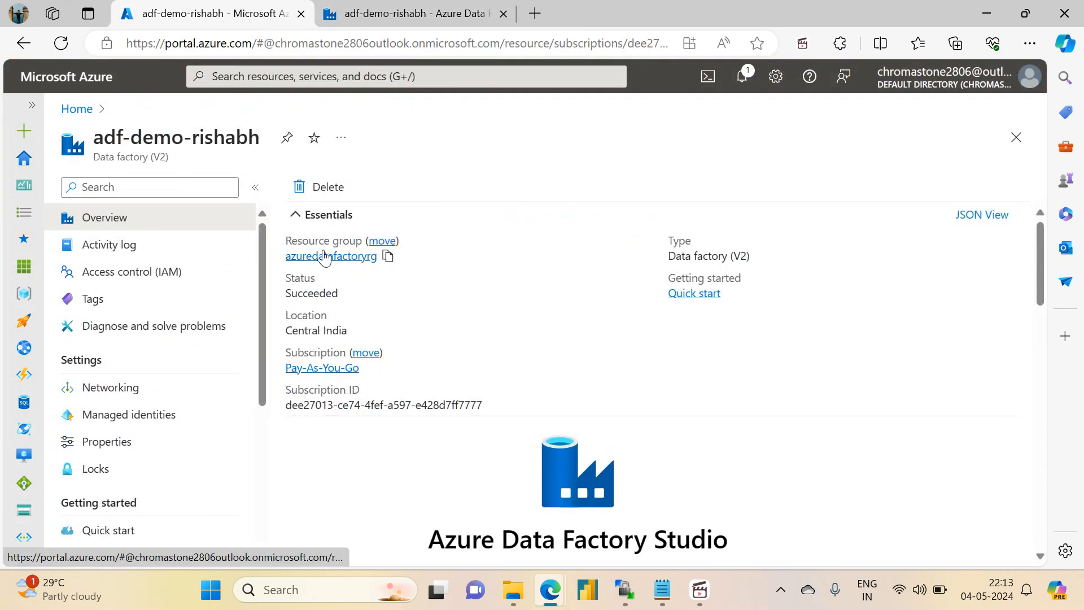
click(330, 257)
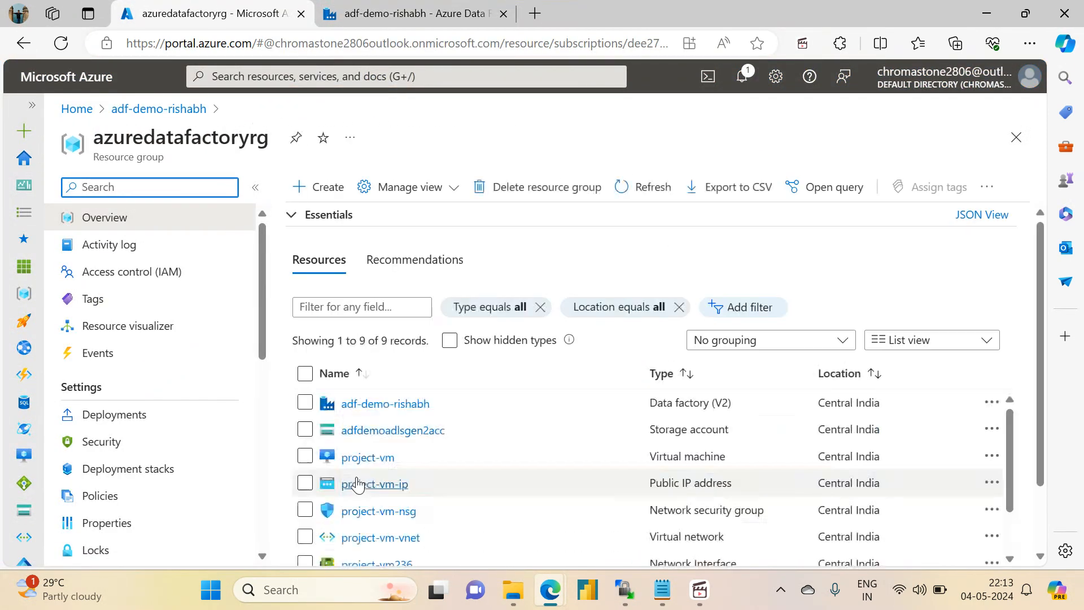
click(366, 457)
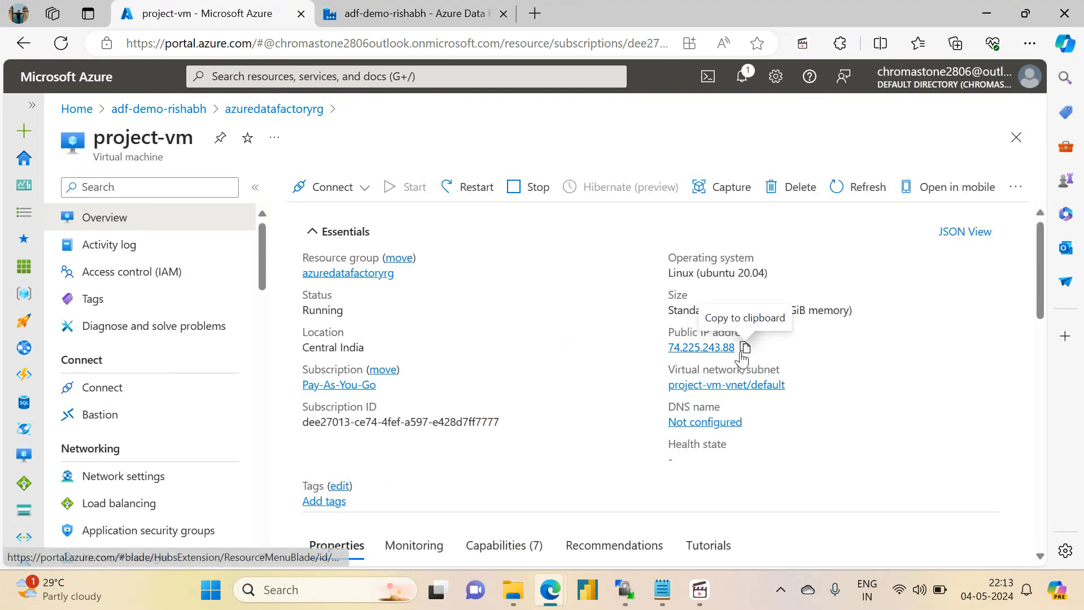
click(746, 347)
- Back in Data Factory, paste the copied IP address as the pipeline run's hostname and set the port to 22
click(378, 5)
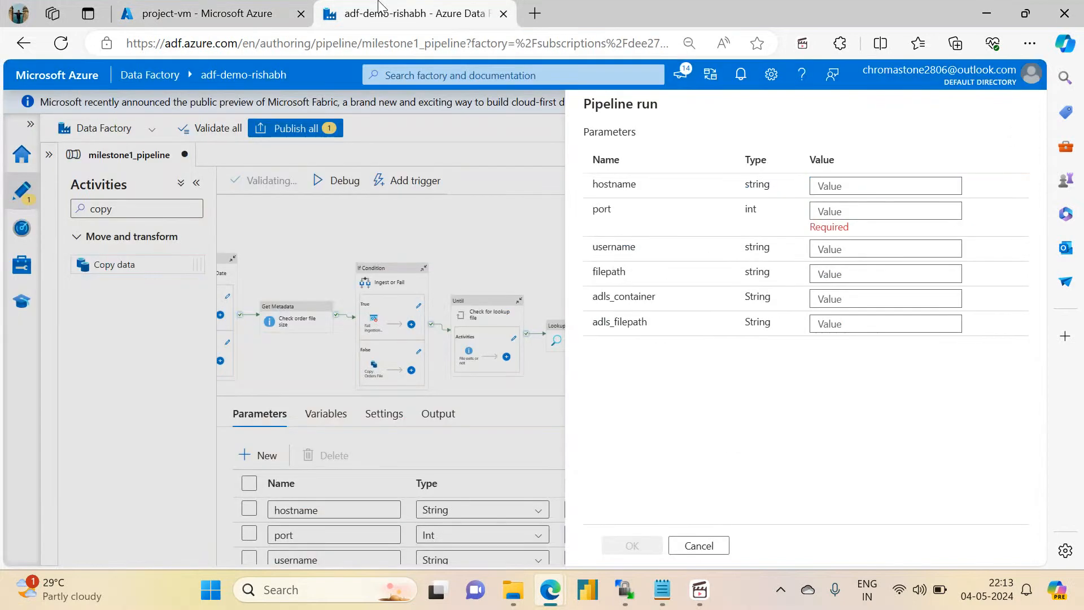
click(838, 187)
key(ctrl+v)
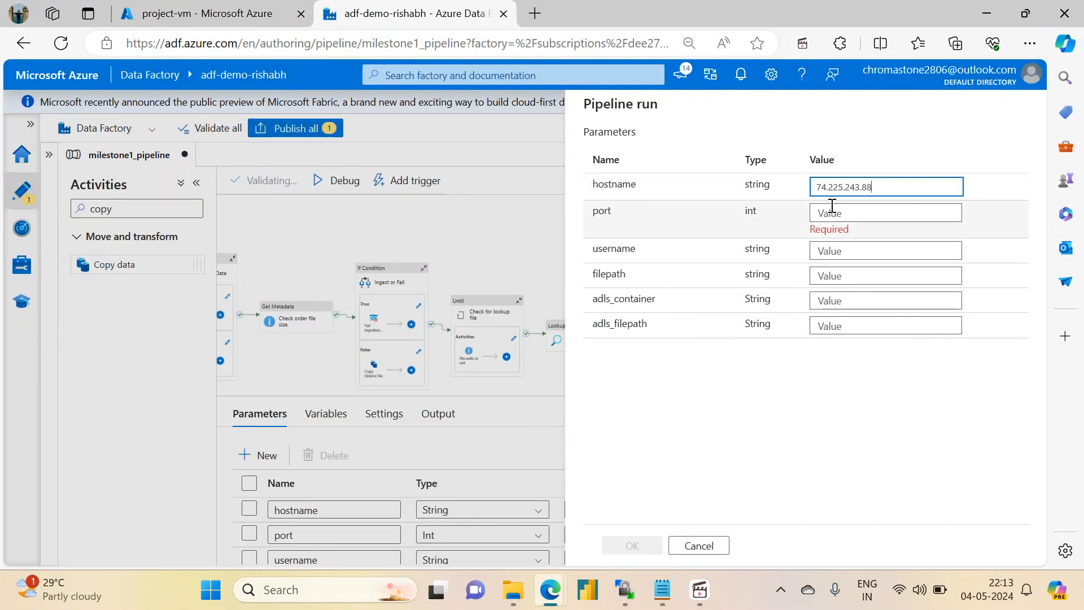
click(825, 213)
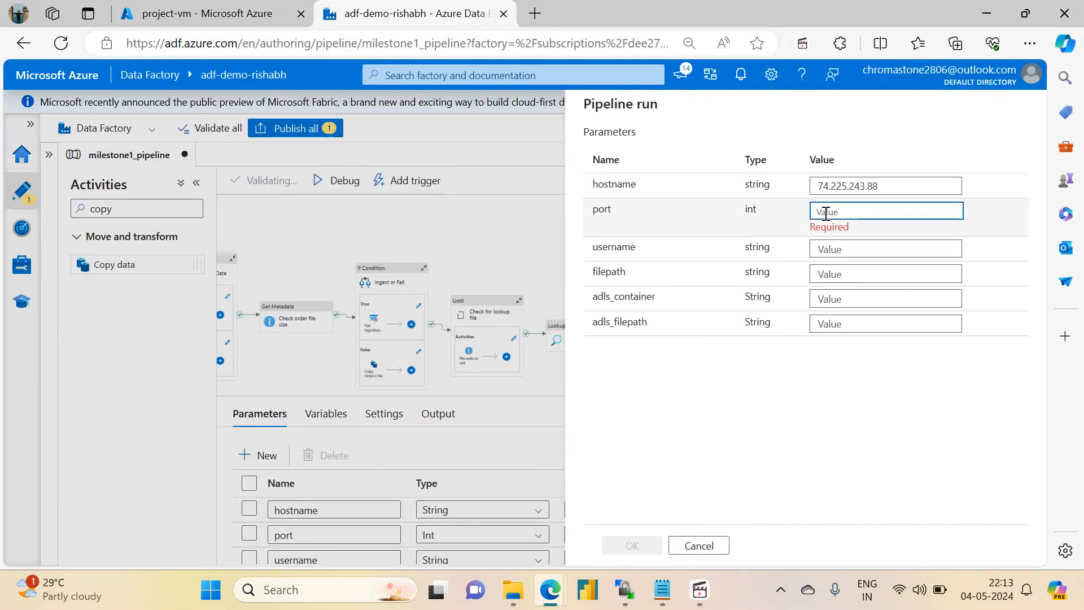
text(22)
key(Tab)
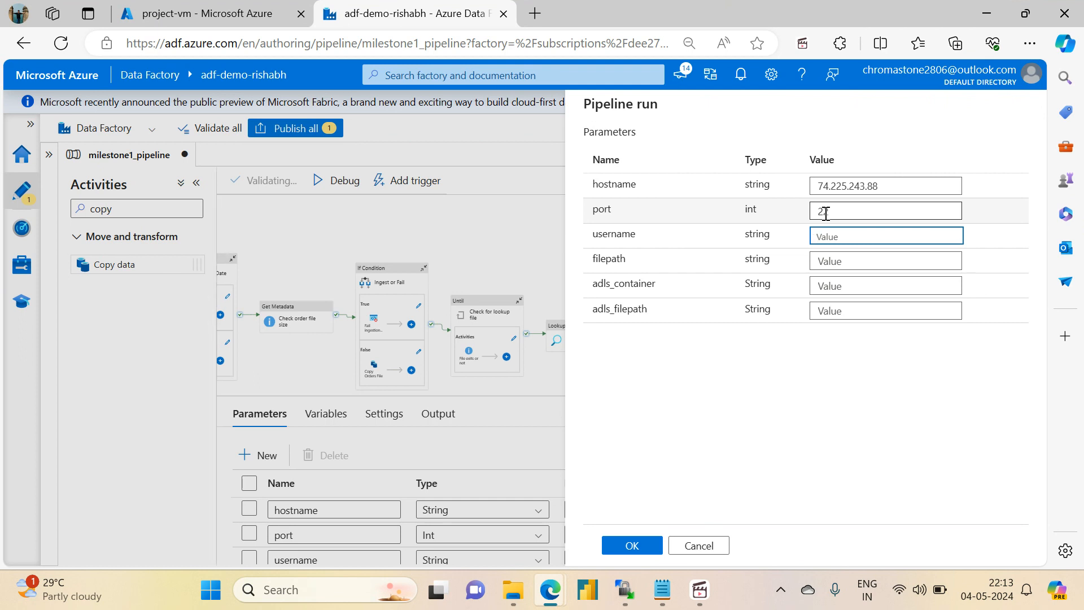
- Set the pipeline run's username to projectadmin and its filepath to /home/projectadmin
text(project)
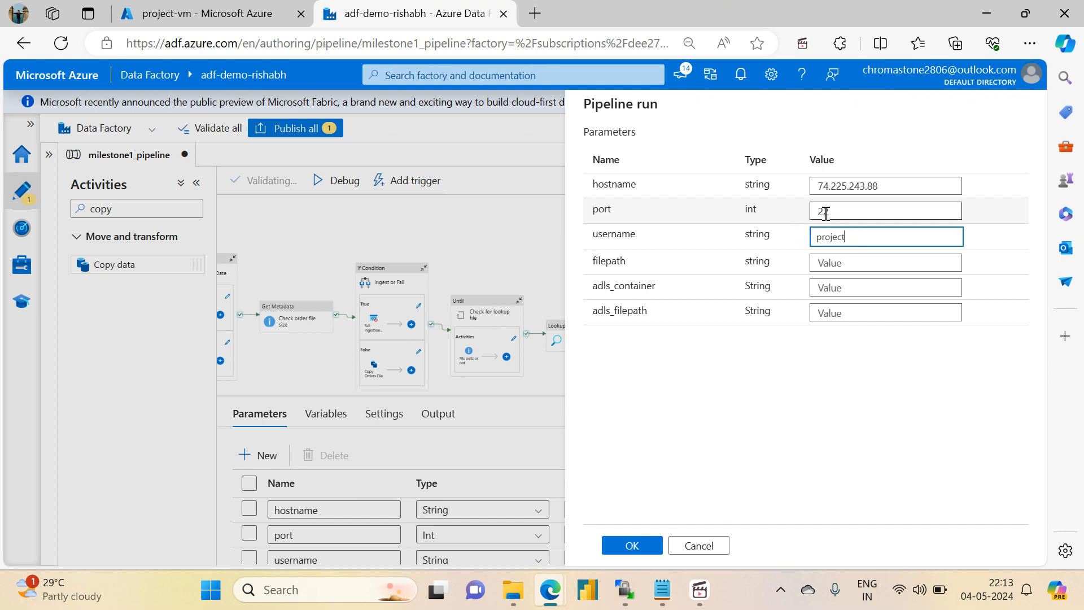
text(admin)
key(Tab)
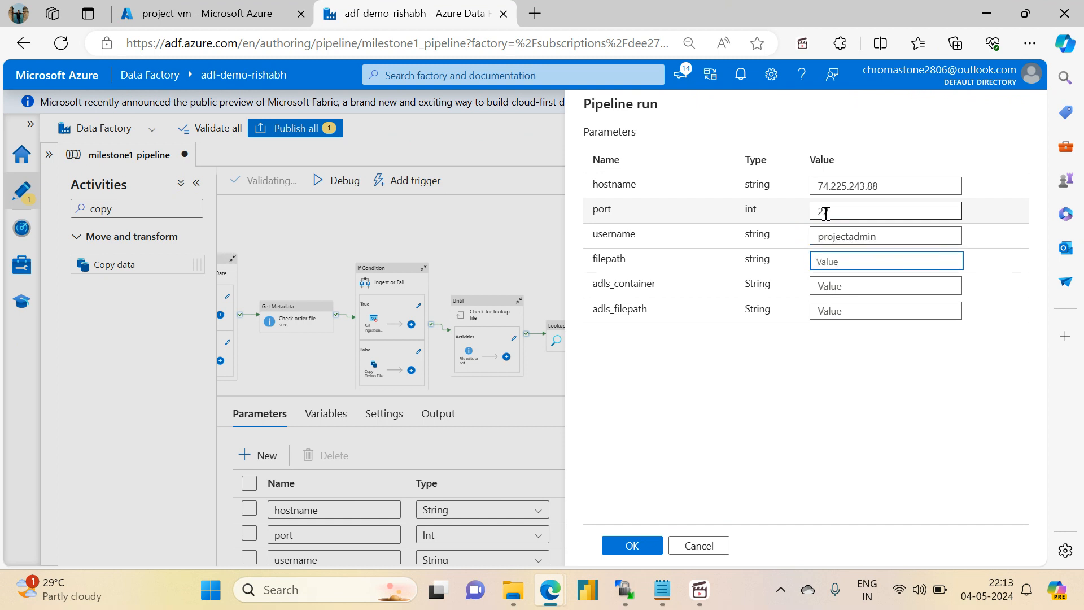
text(/home/proje)
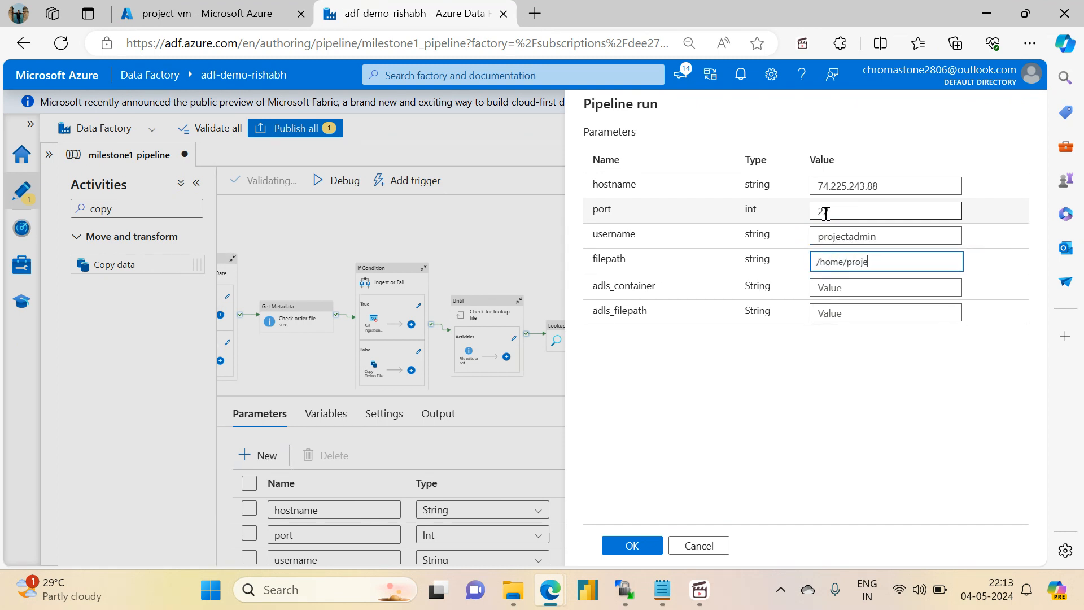
text(ctadmin)
key(Tab)
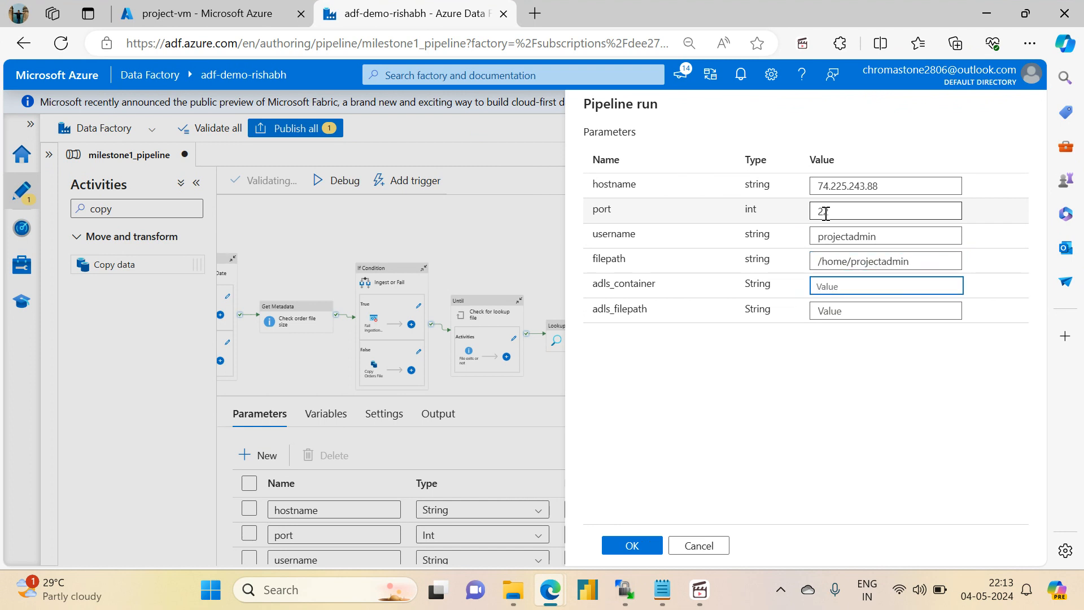
- Set the pipeline run's adls_container to sink and adls_filepath to variable_output, and launch the debug run
text(sink)
key(Tab)
text(va)
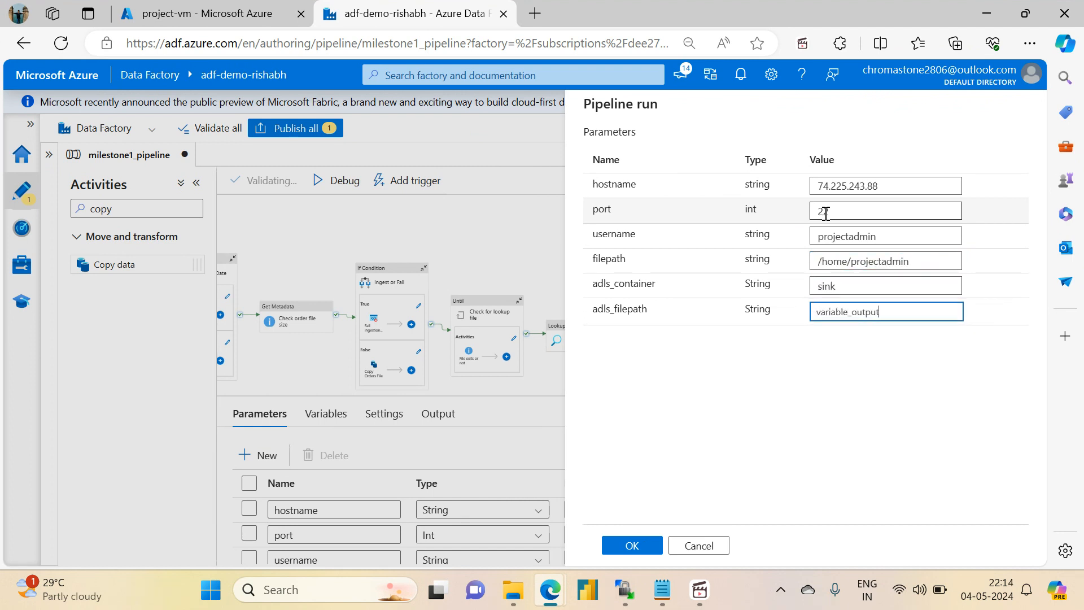
text(riable_output)
click(632, 546)
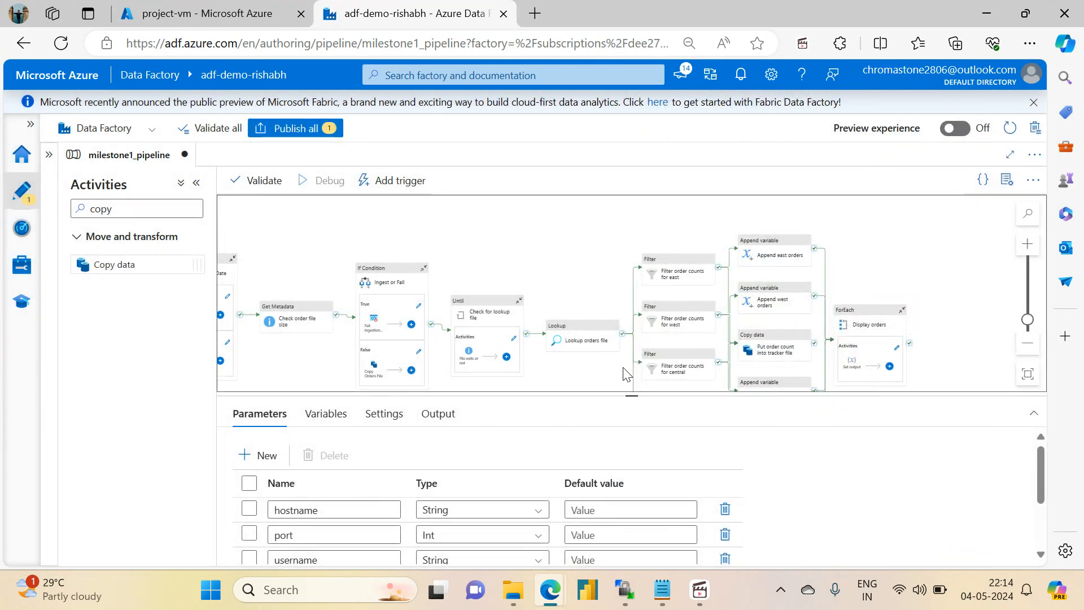
- Monitor the debug run's progress along the pipeline canvas from the first activities to the Display orders loop, refreshing the run status
drag(629, 396, 625, 439)
drag(597, 374, 874, 360)
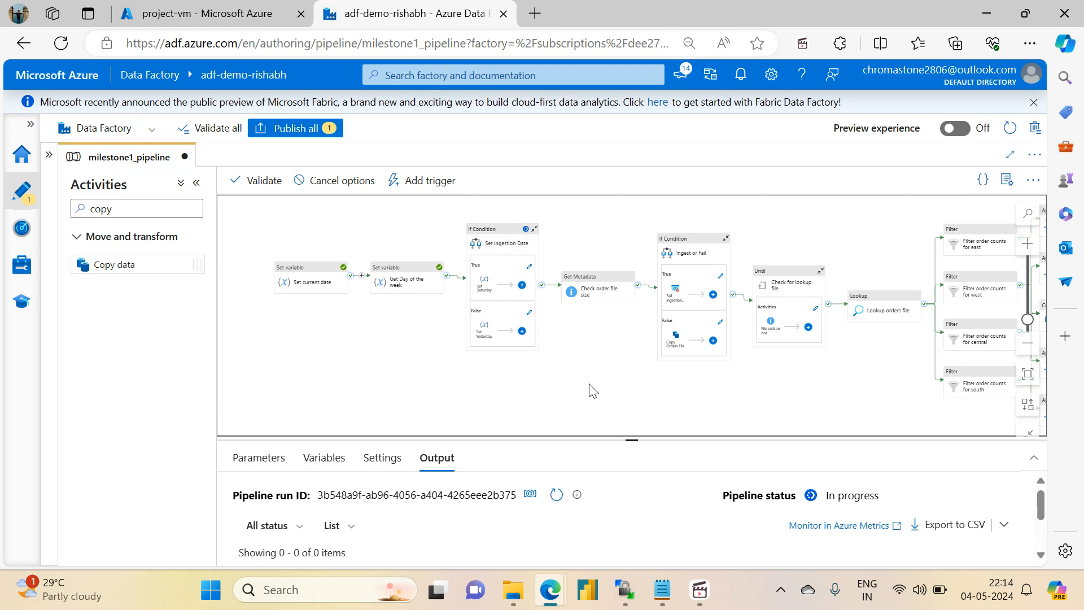
drag(610, 387, 449, 380)
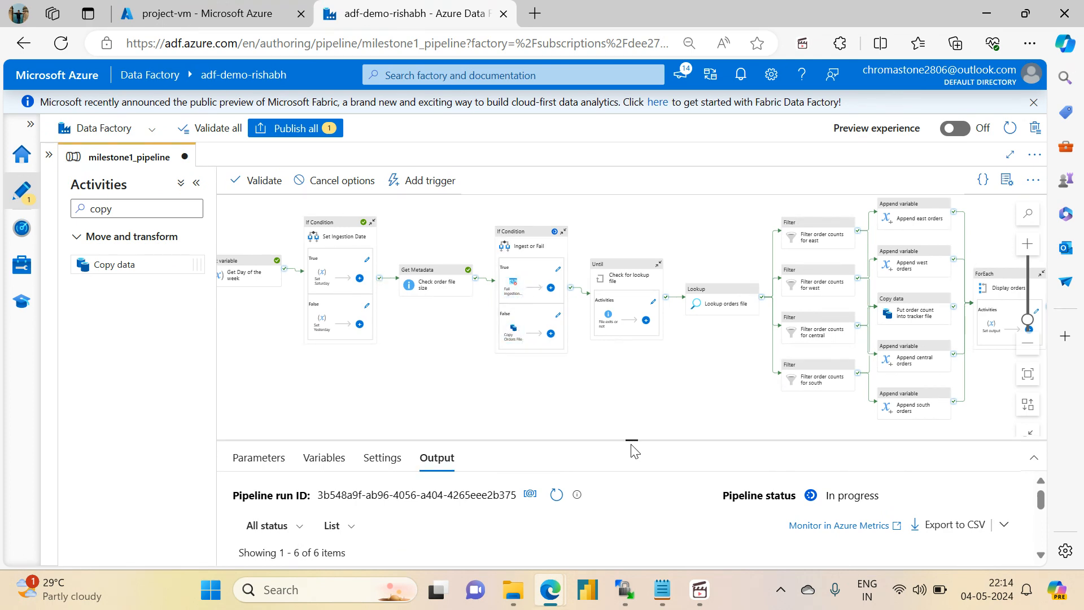
drag(636, 439, 633, 414)
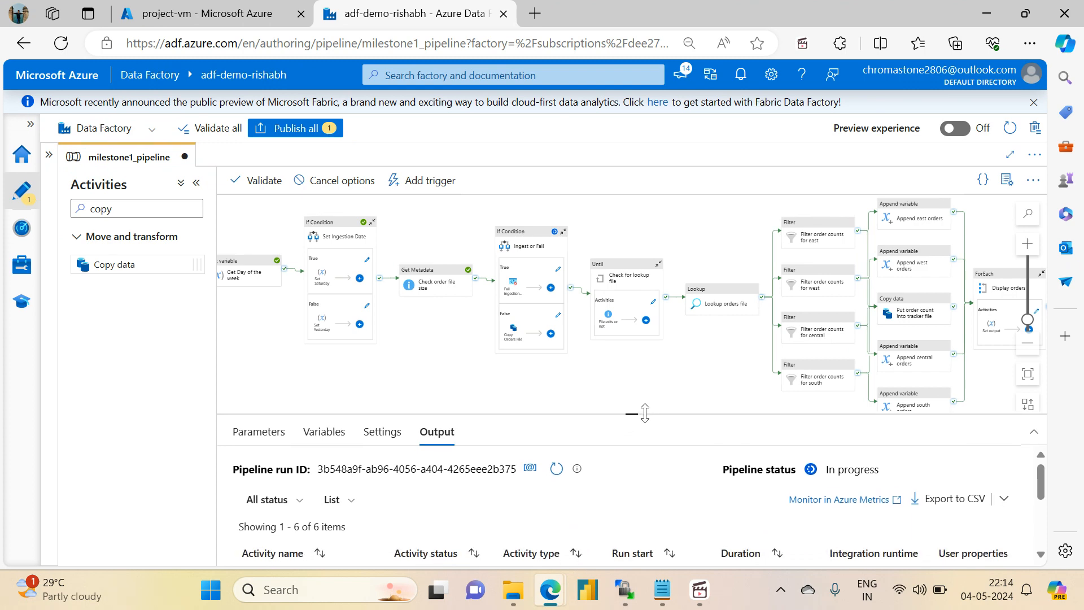
click(555, 468)
drag(621, 391, 491, 396)
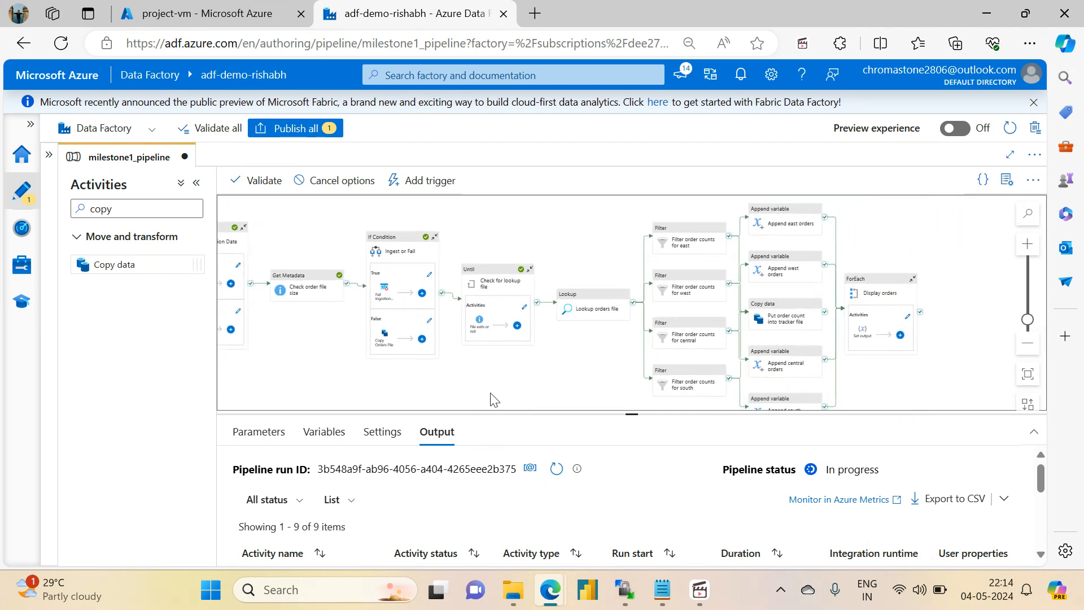
click(556, 473)
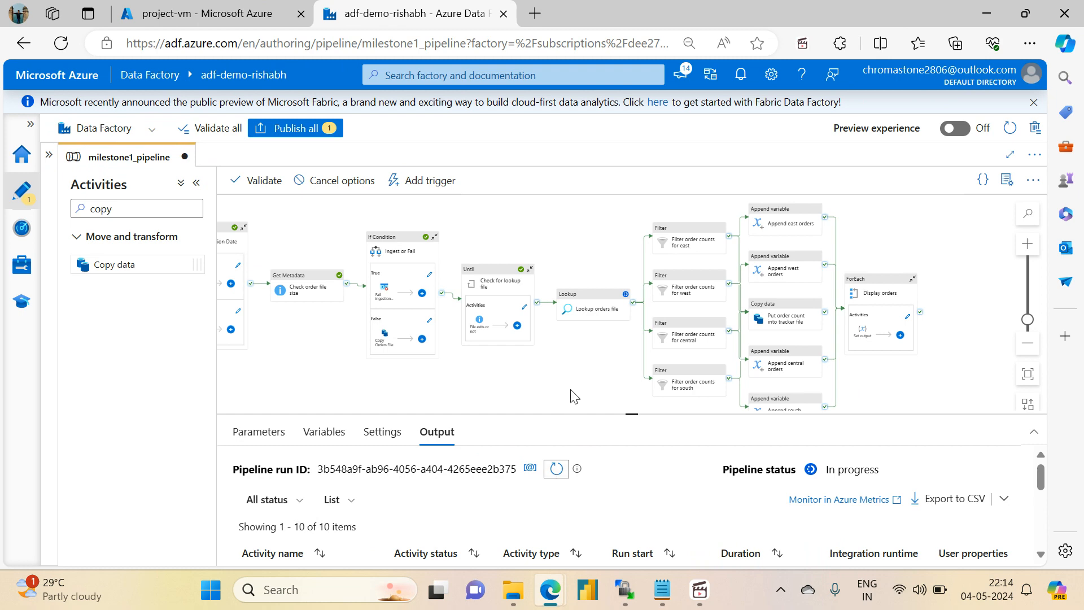
drag(573, 399, 424, 380)
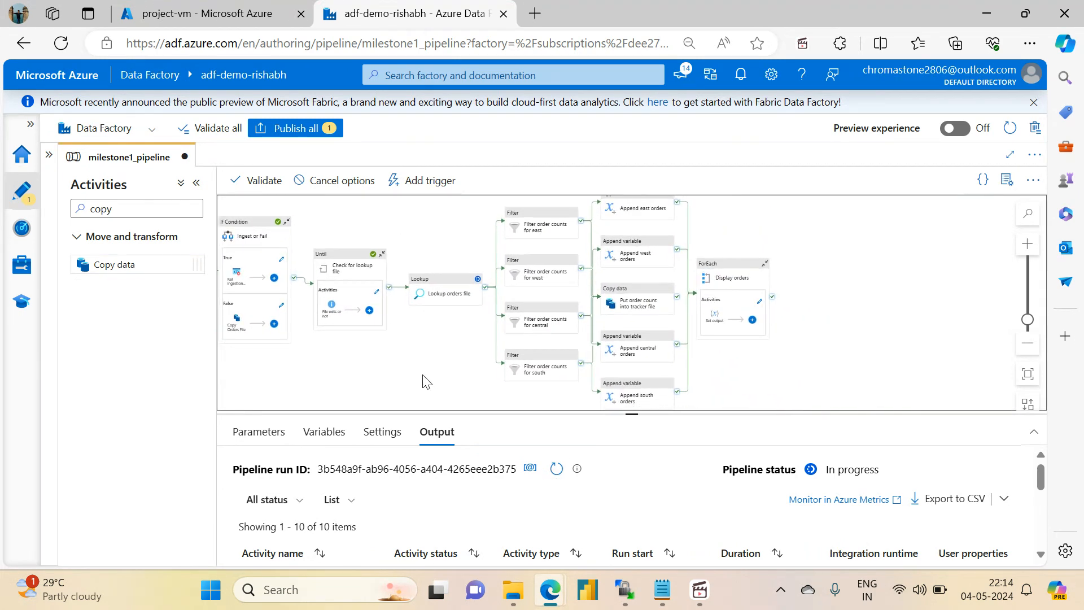
click(556, 468)
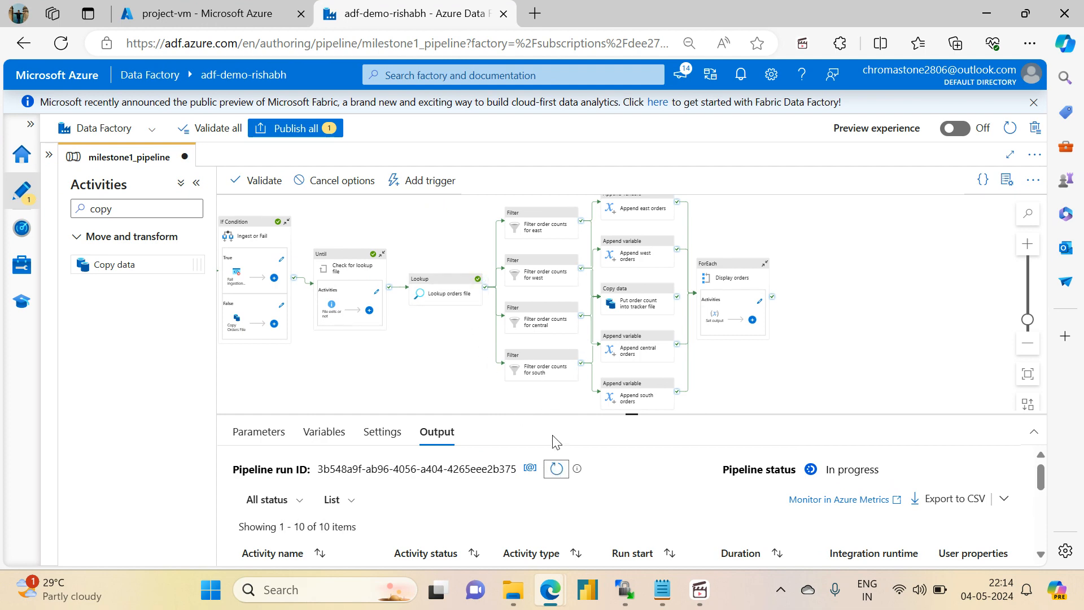
click(557, 469)
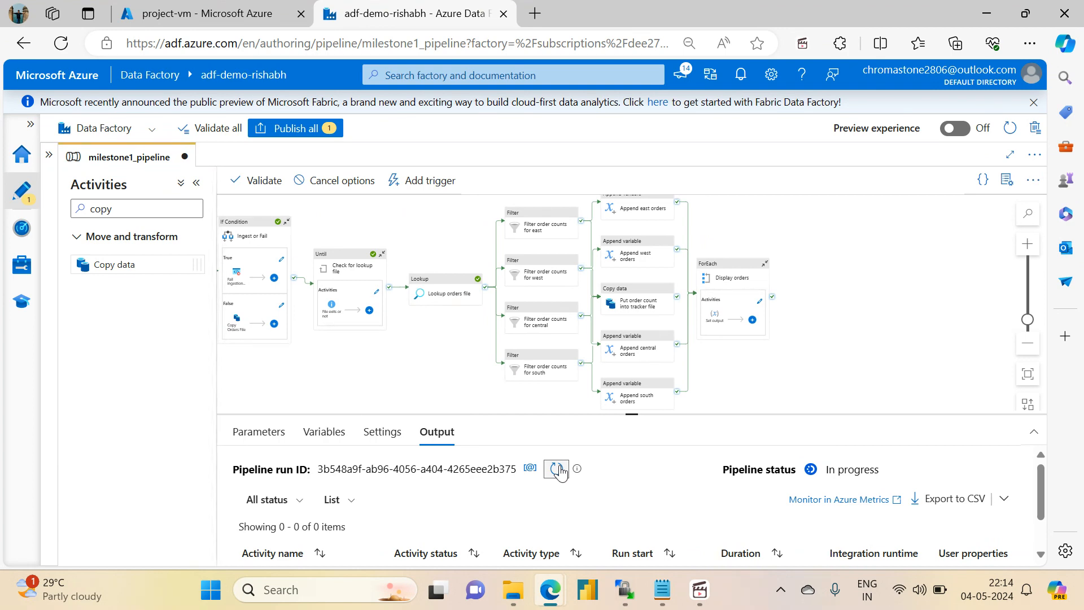
drag(633, 417, 605, 433)
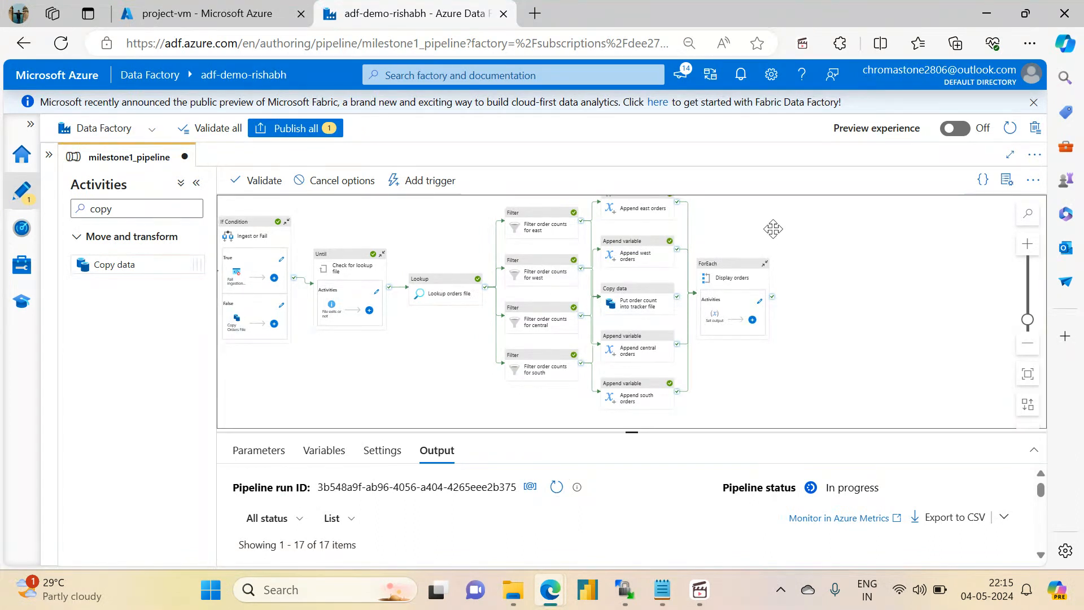
drag(777, 226, 745, 249)
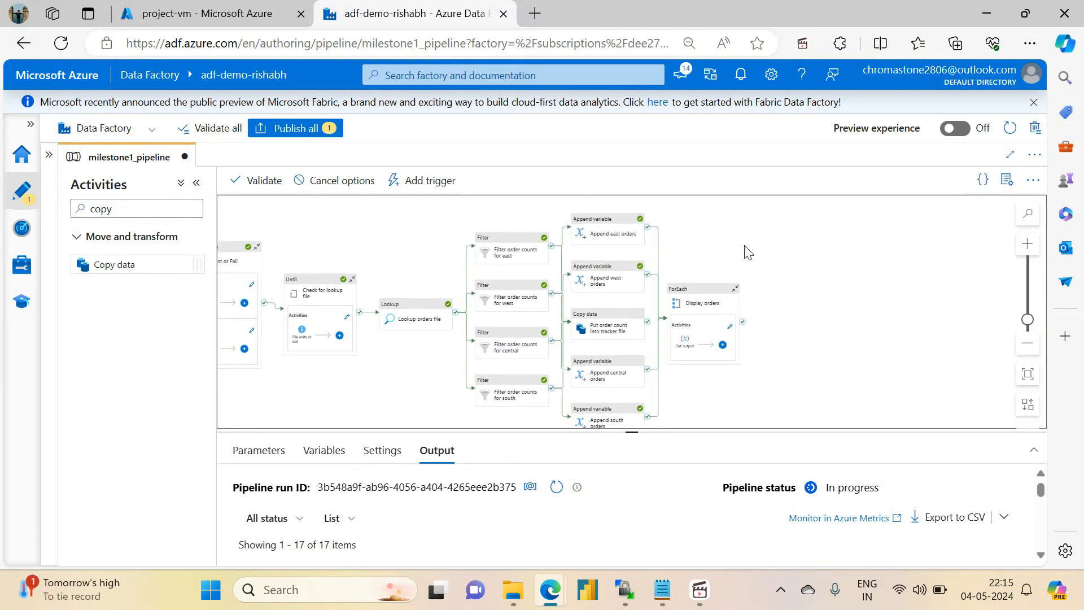
click(557, 489)
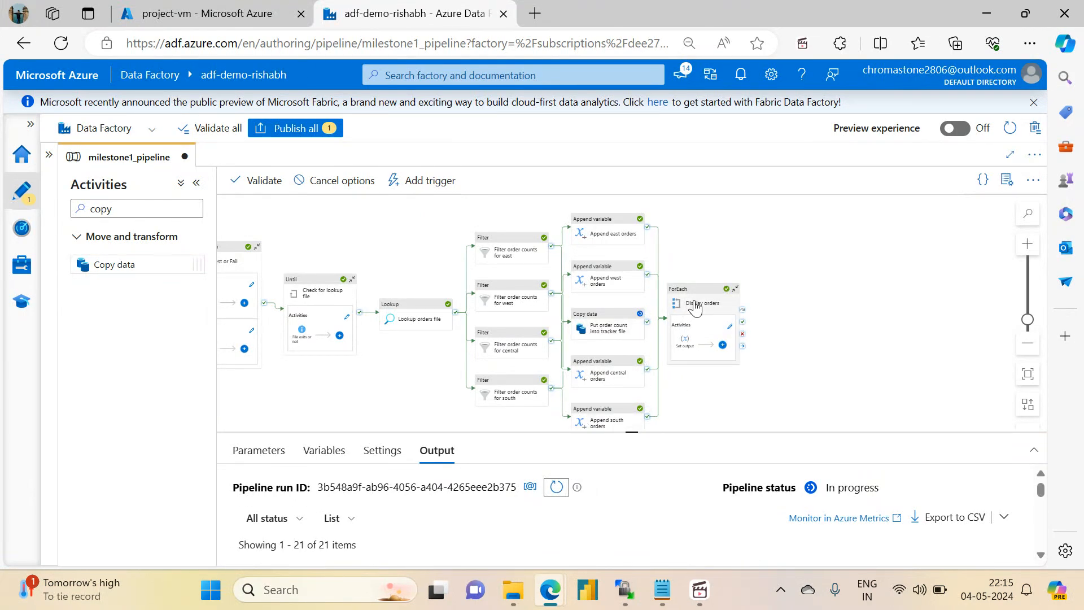
- Inspect the output of the most recent Set output activity run and check the activity statuses on the canvas
drag(632, 435, 635, 195)
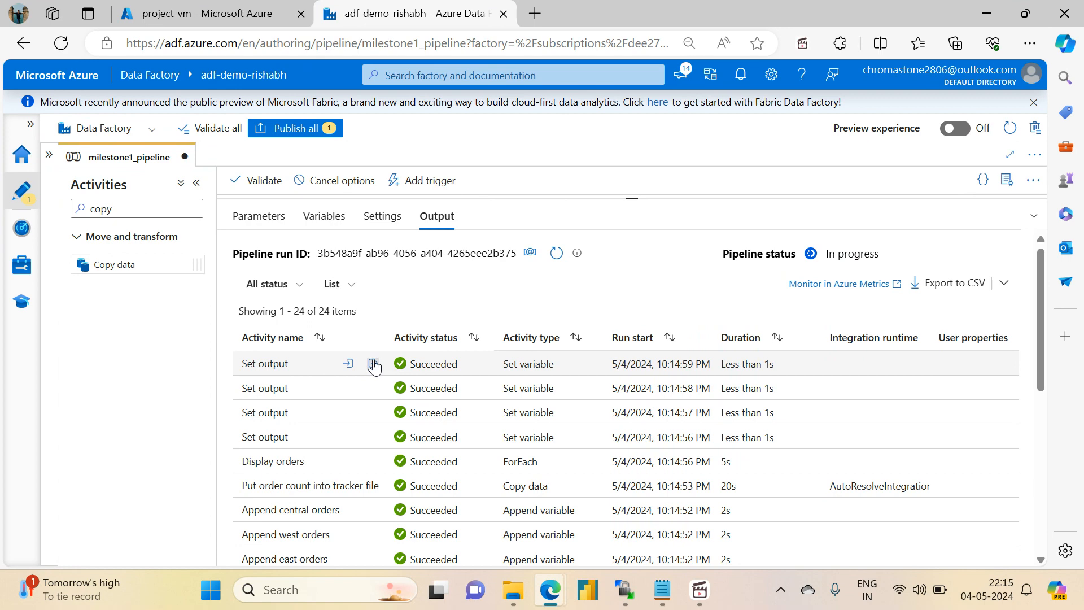
click(373, 364)
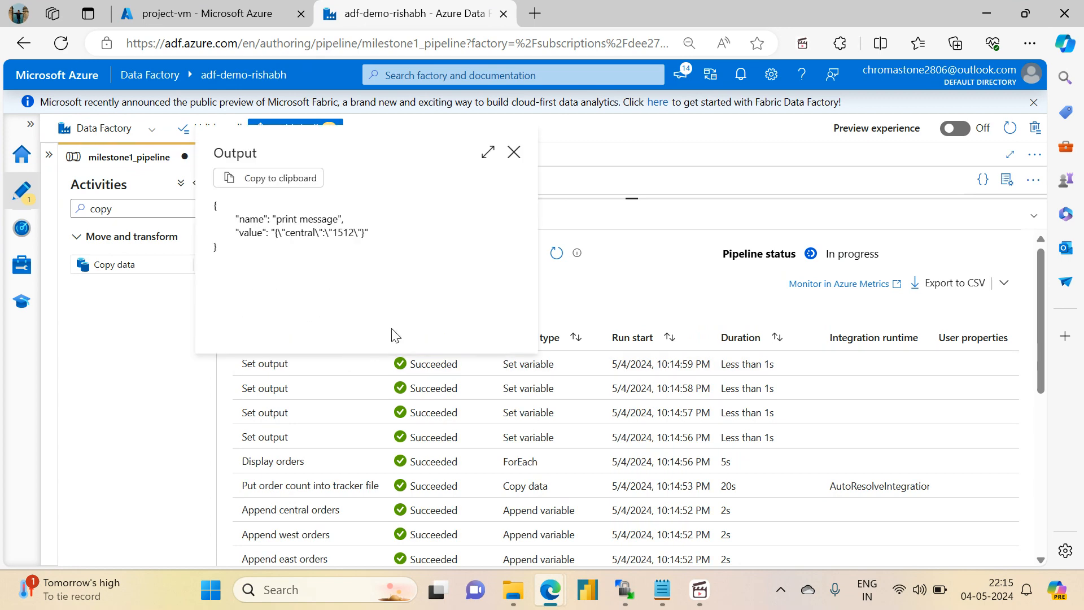
click(514, 152)
drag(635, 194, 649, 364)
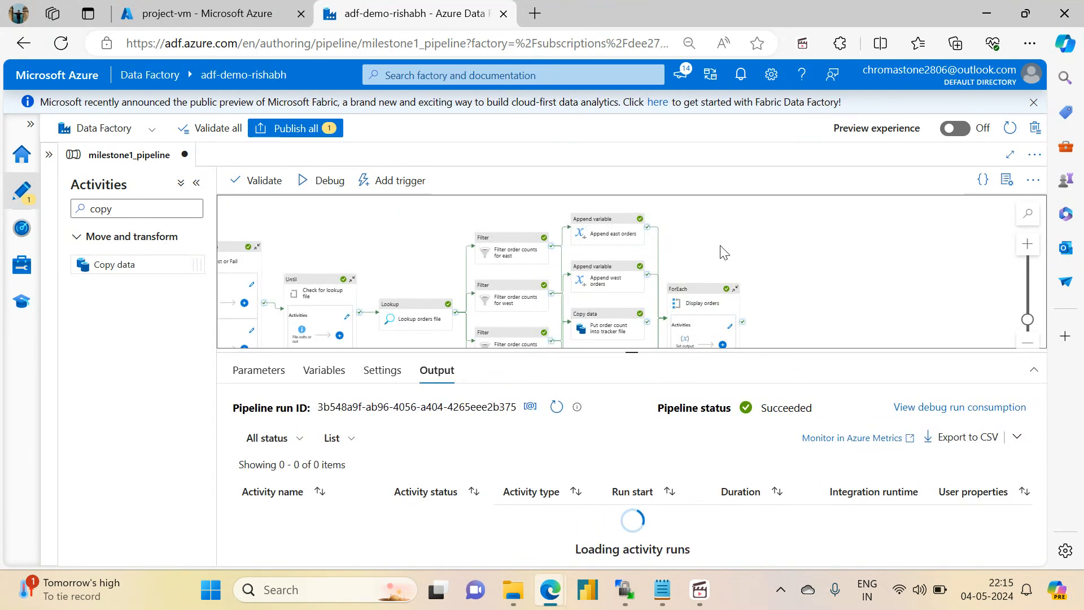
drag(720, 247, 725, 228)
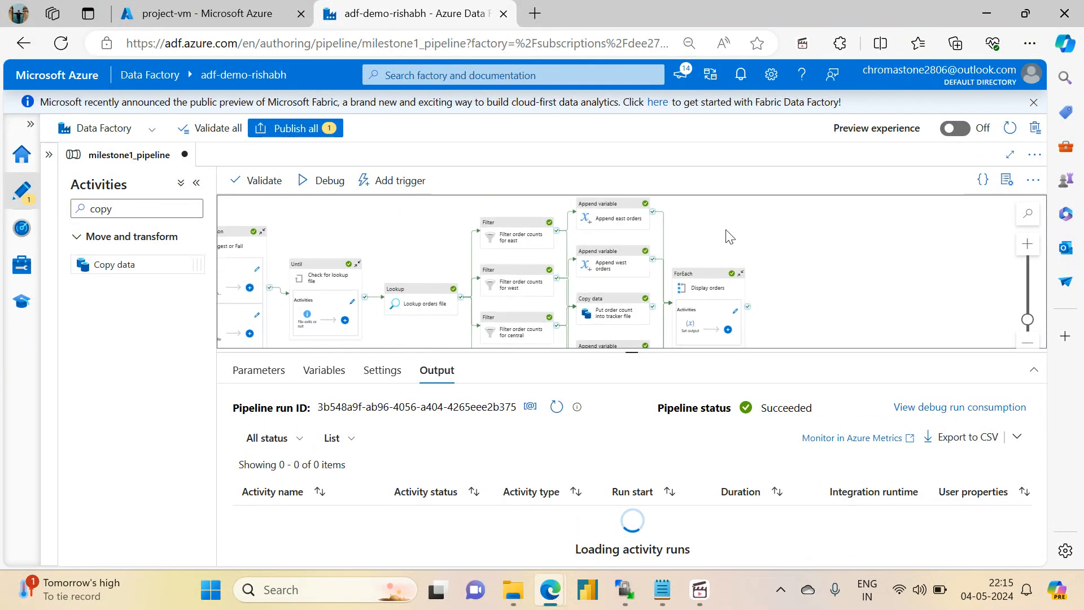
- Examine the additionalColumns names and values in the input of the Put order count into tracker file activity run
drag(639, 350, 636, 197)
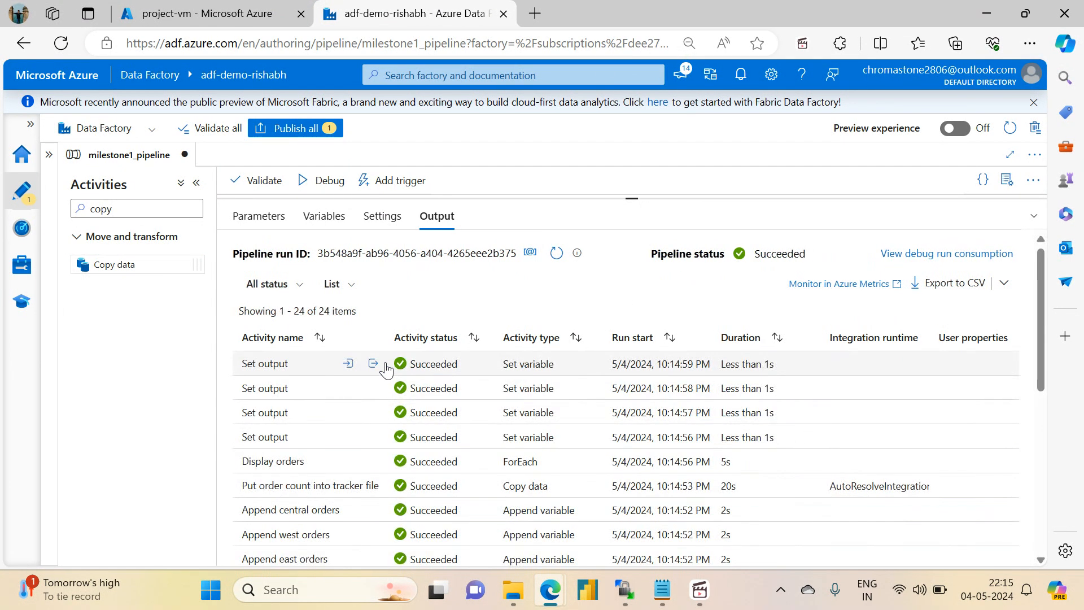
mouse_move(382, 493)
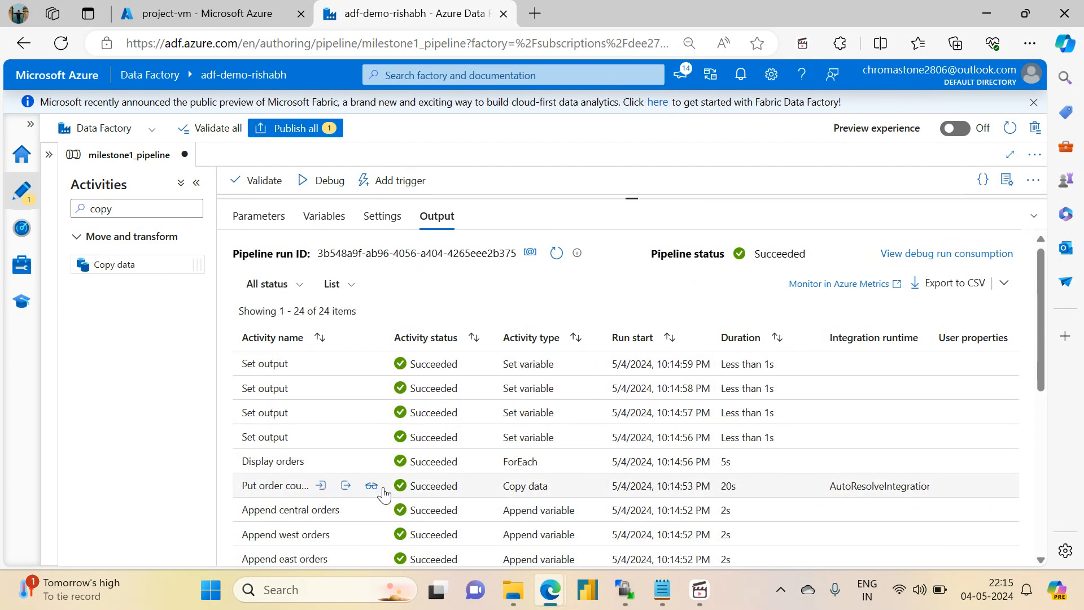
click(321, 486)
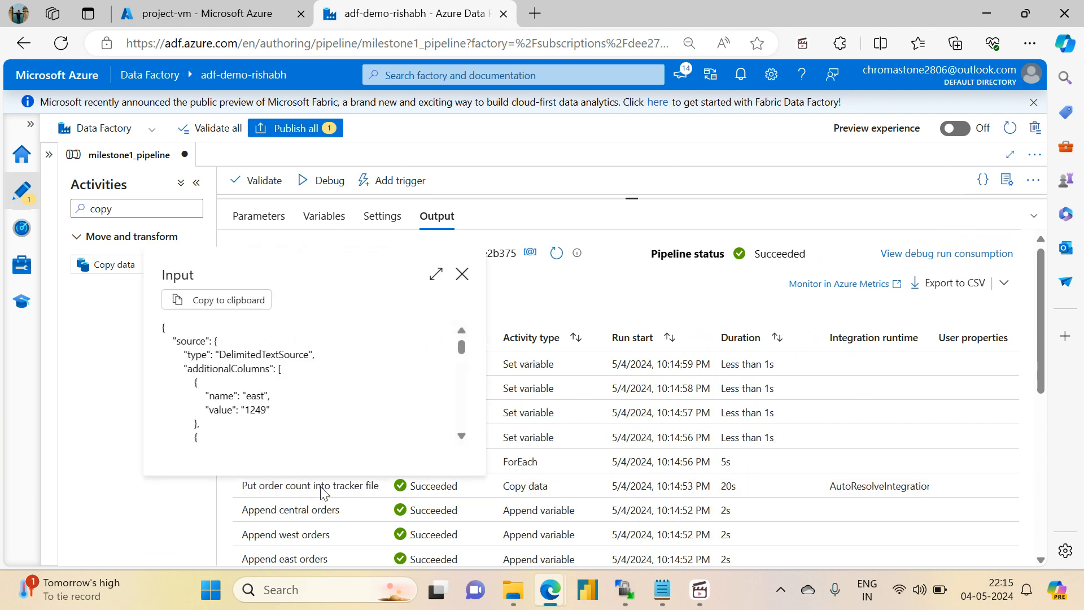
scroll(462, 353, down, 1)
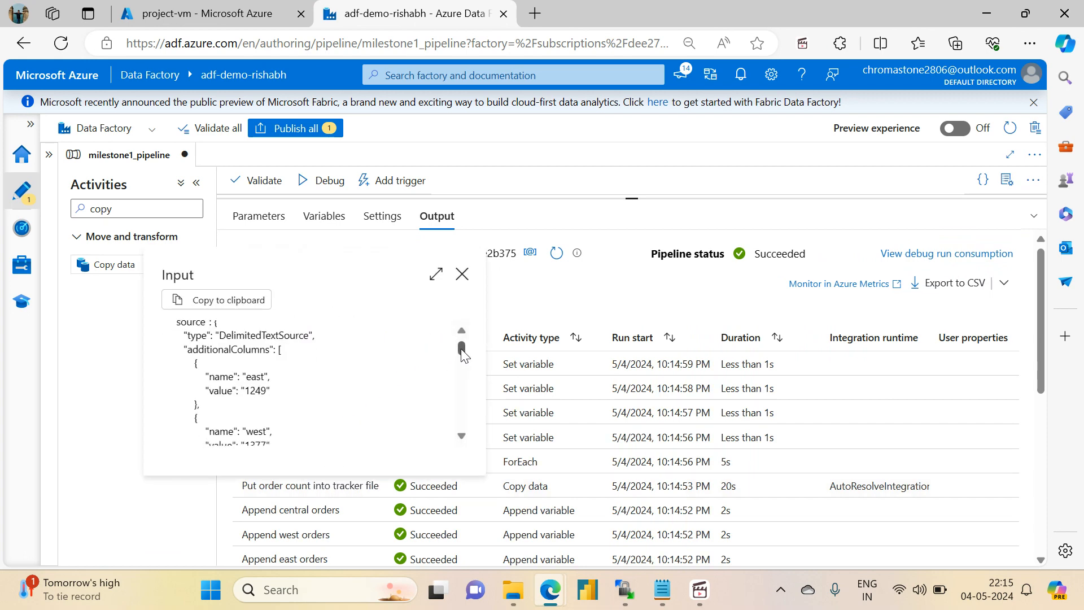
double_click(193, 350)
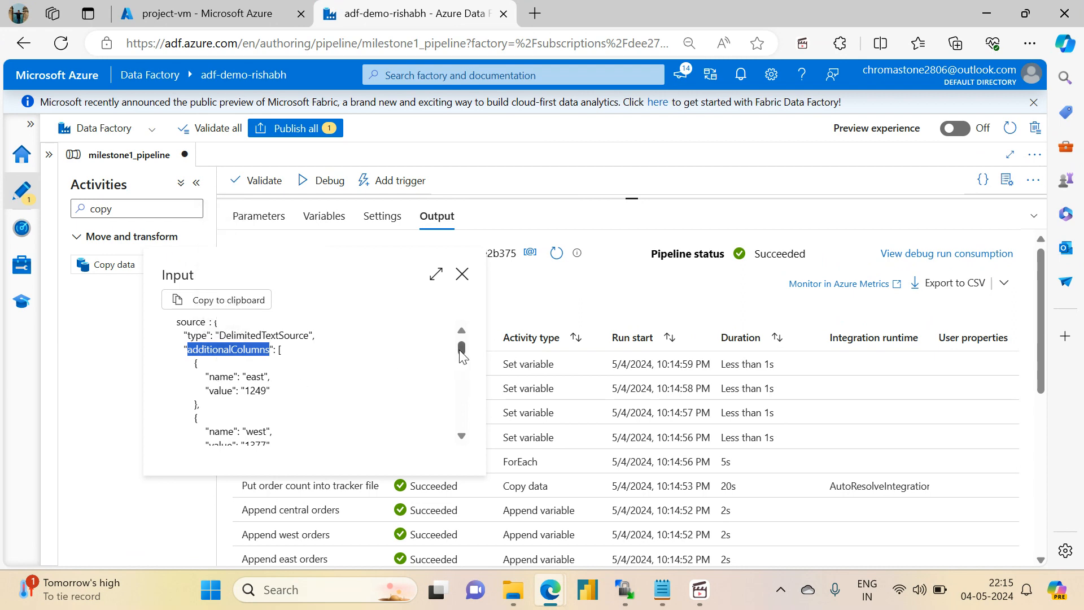
scroll(462, 356, down, 5)
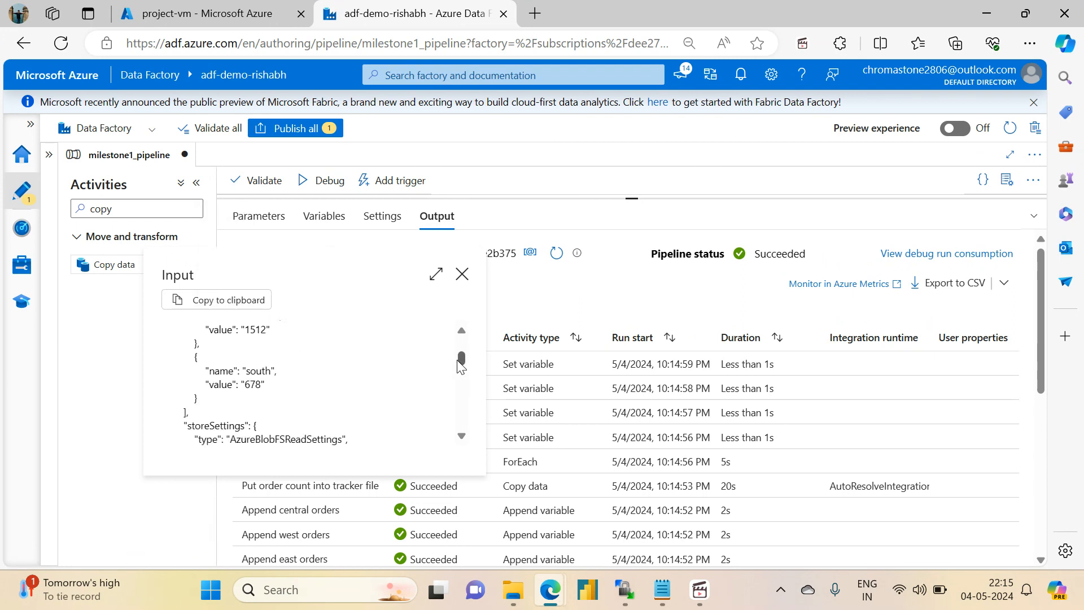
scroll(461, 358, up, 4)
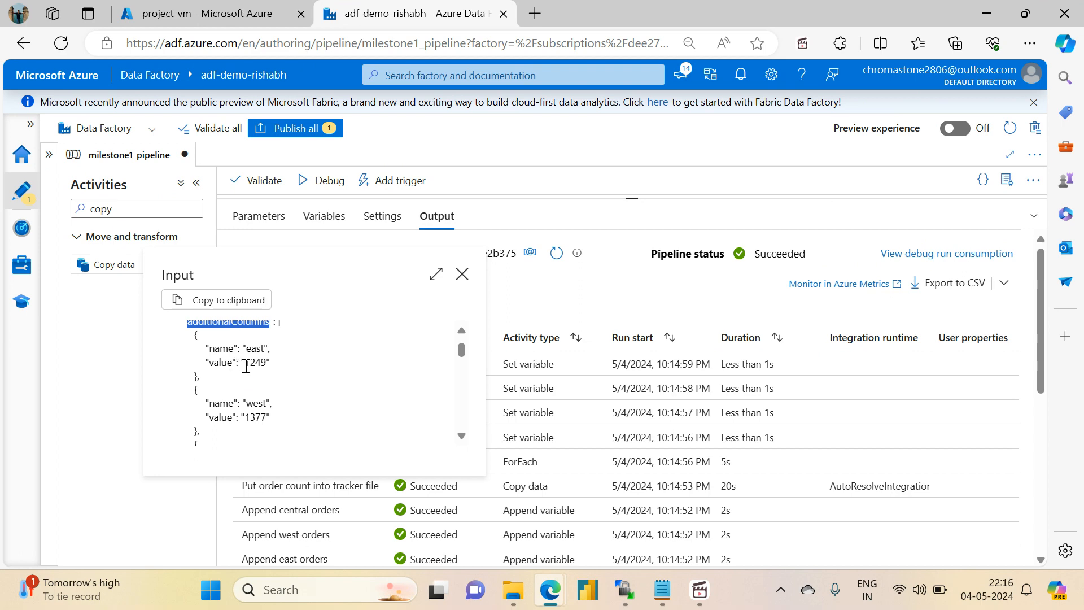
double_click(255, 363)
drag(255, 417, 250, 418)
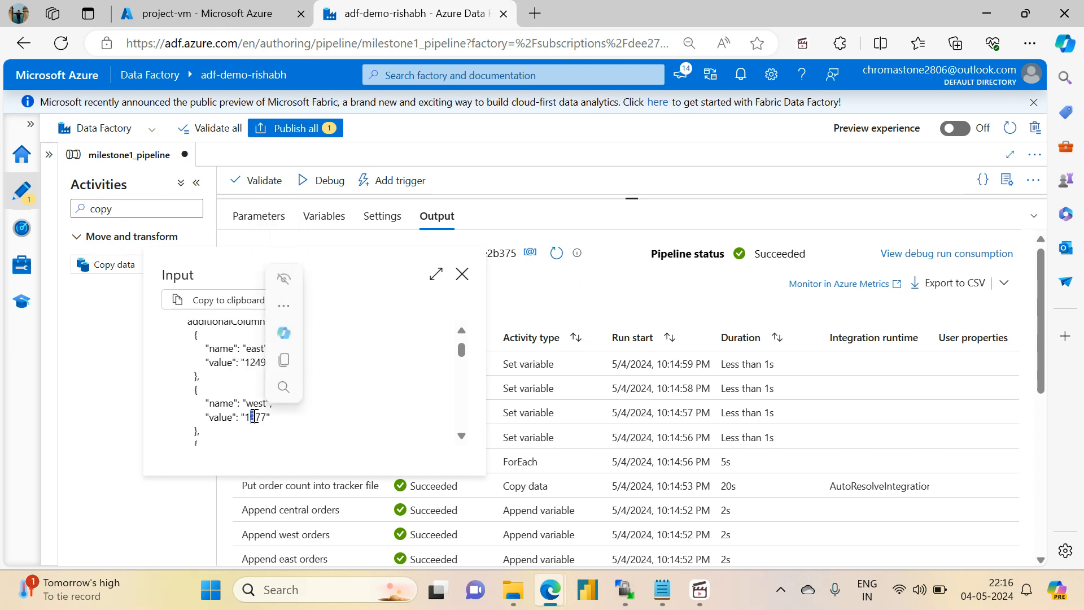
drag(461, 351, 462, 356)
- In the Azure portal, open the variable_output folder in the sink container of storage account adfdemoadlsgen2acc
click(179, 5)
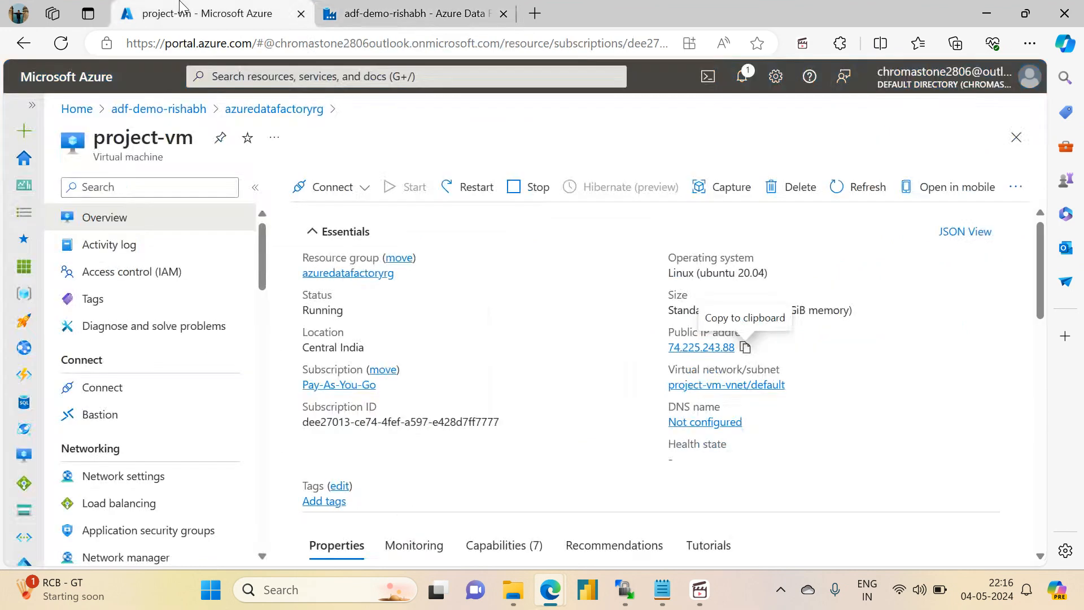
click(245, 112)
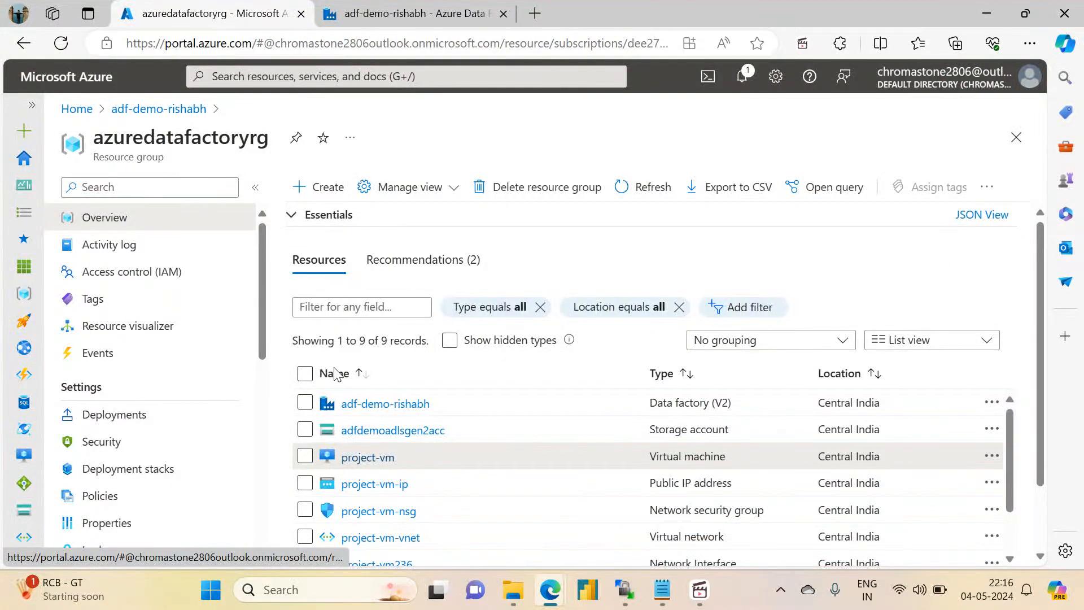
click(362, 430)
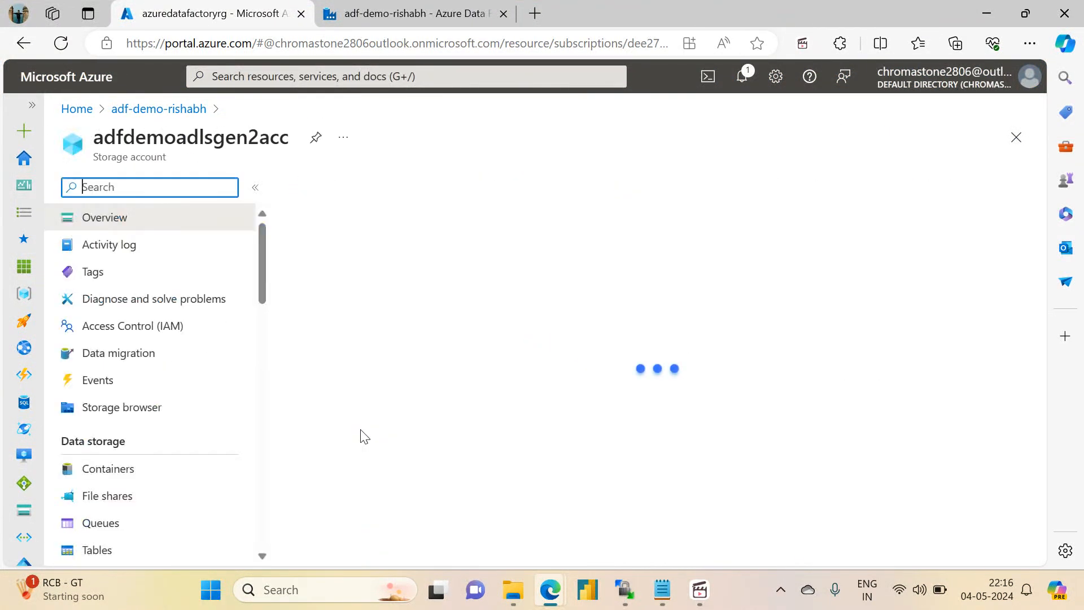
click(128, 477)
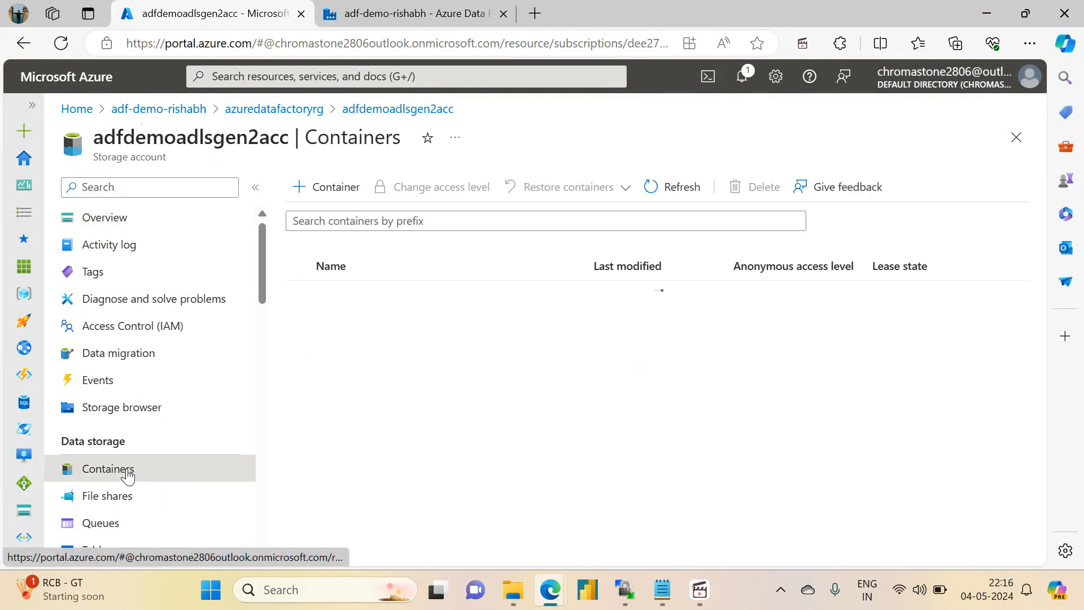
click(326, 352)
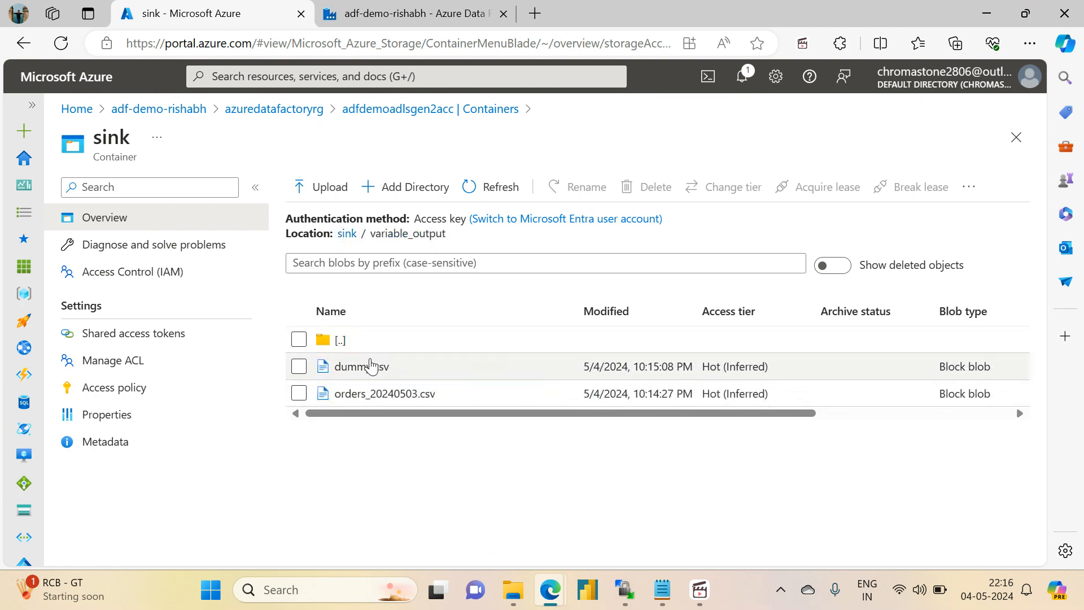
- Examine the header and data rows of dummy.csv in the blob editor, and return to the pipeline in Data Factory
click(361, 366)
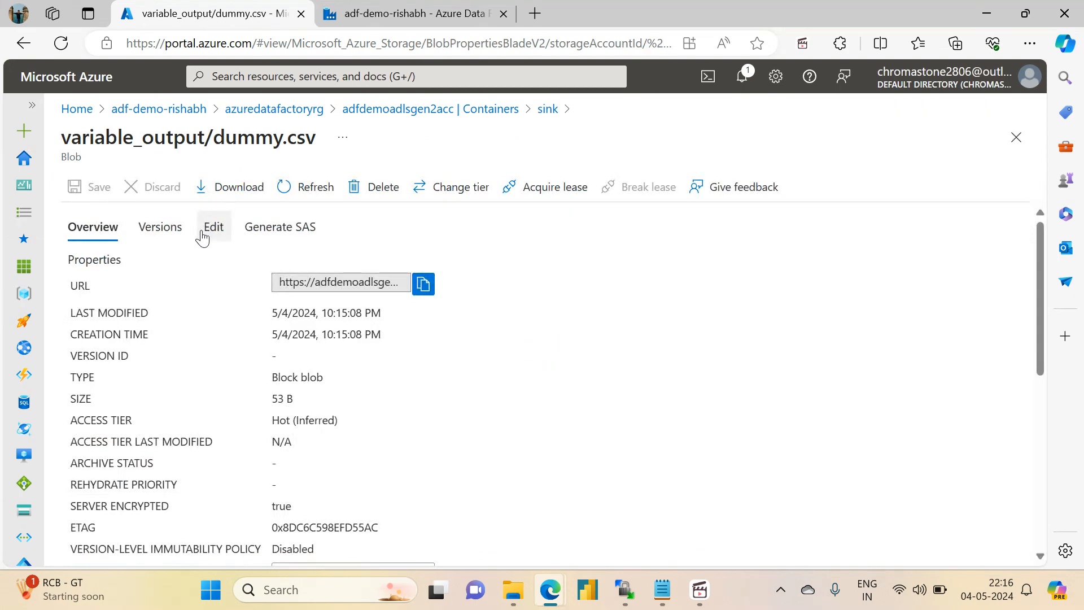
click(213, 227)
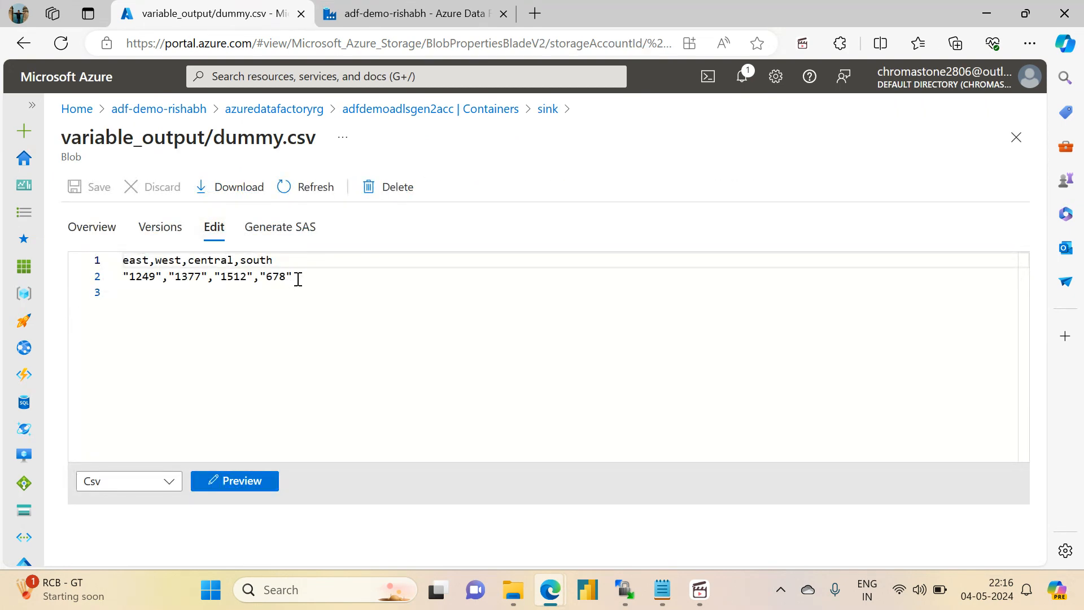
drag(295, 277, 97, 254)
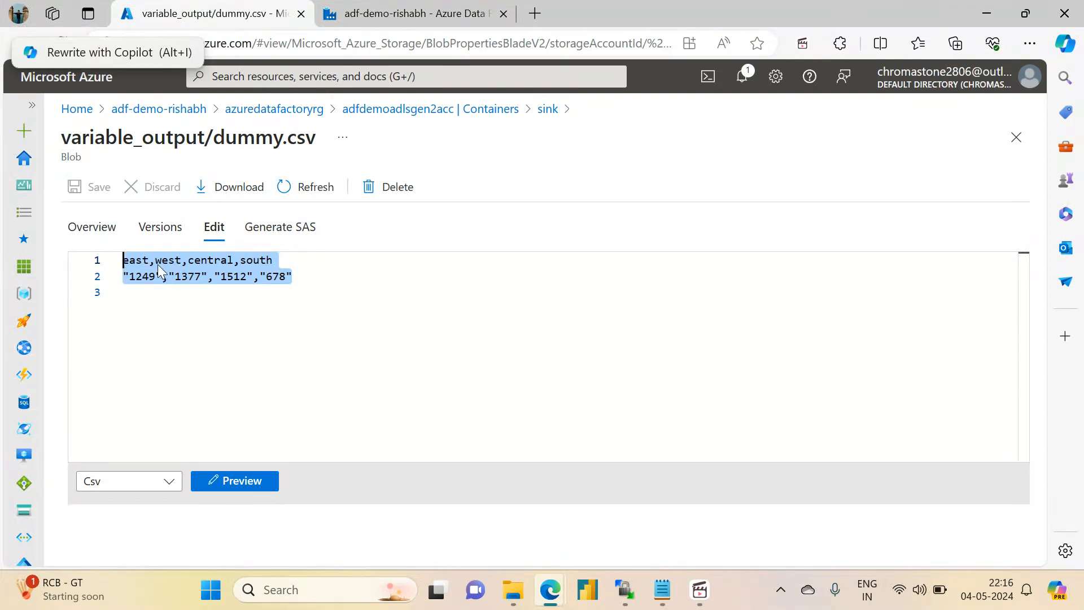
click(310, 266)
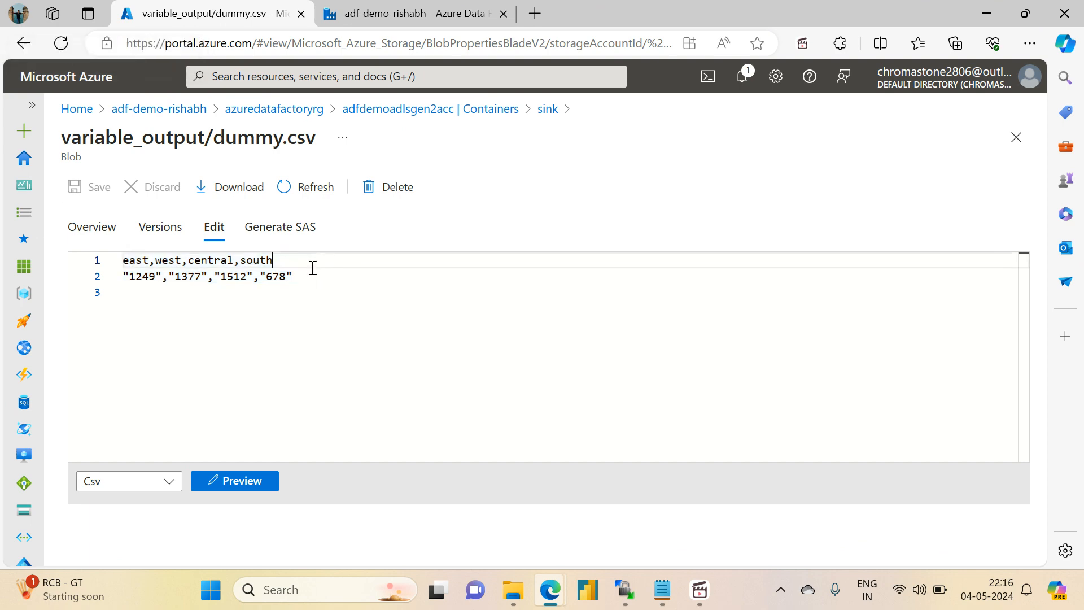
click(371, 8)
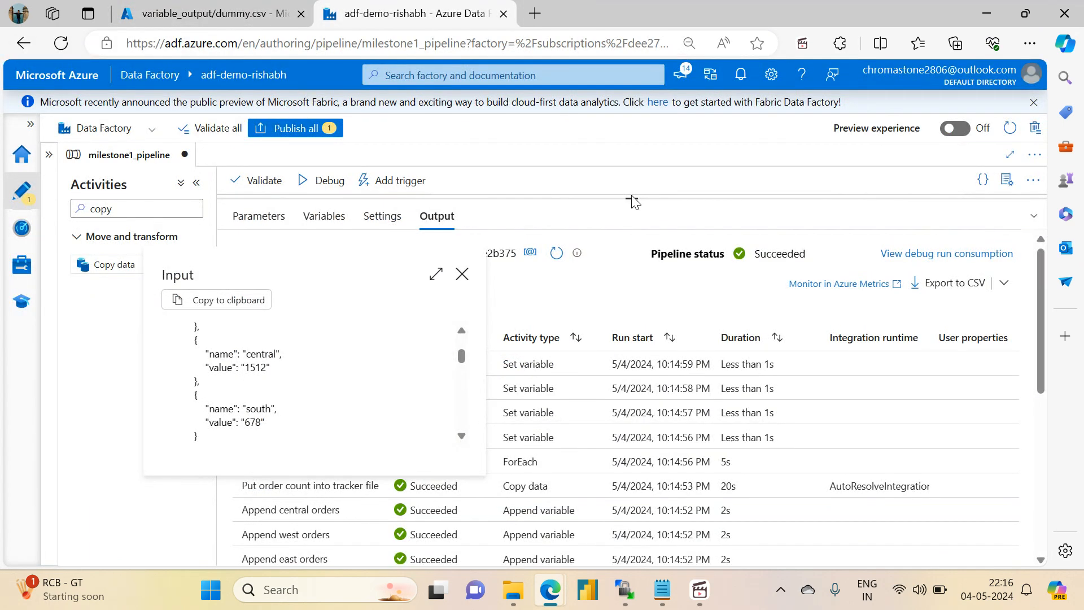
- In Notepad, mark task 6 about adding final data into the tracker file as "-- Done", save the notes and return to Data Factory
click(662, 590)
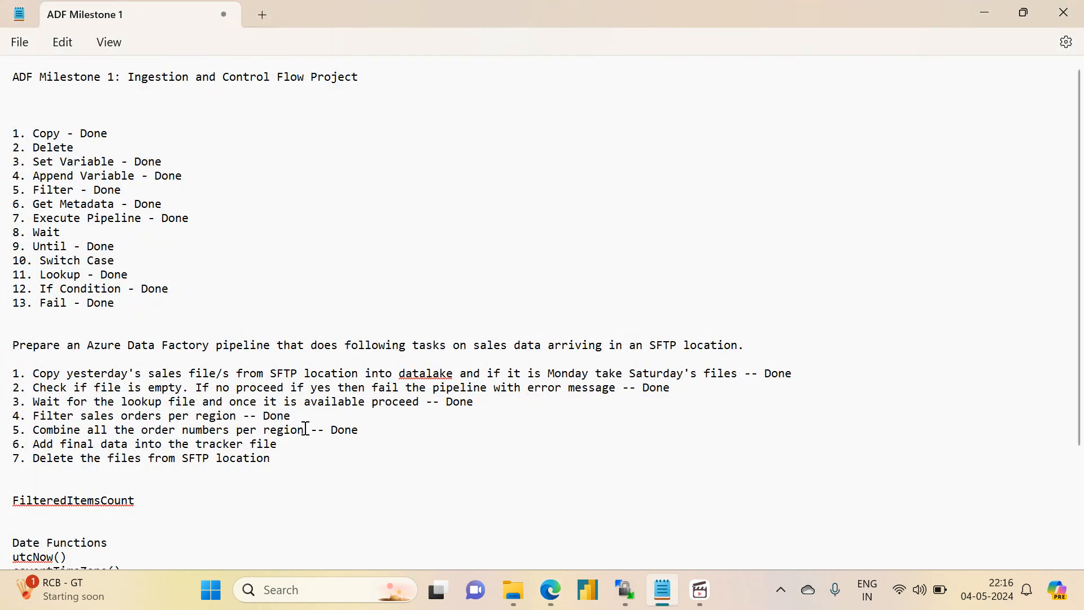
click(290, 444)
text(-- Done)
key(ctrl+s)
click(984, 13)
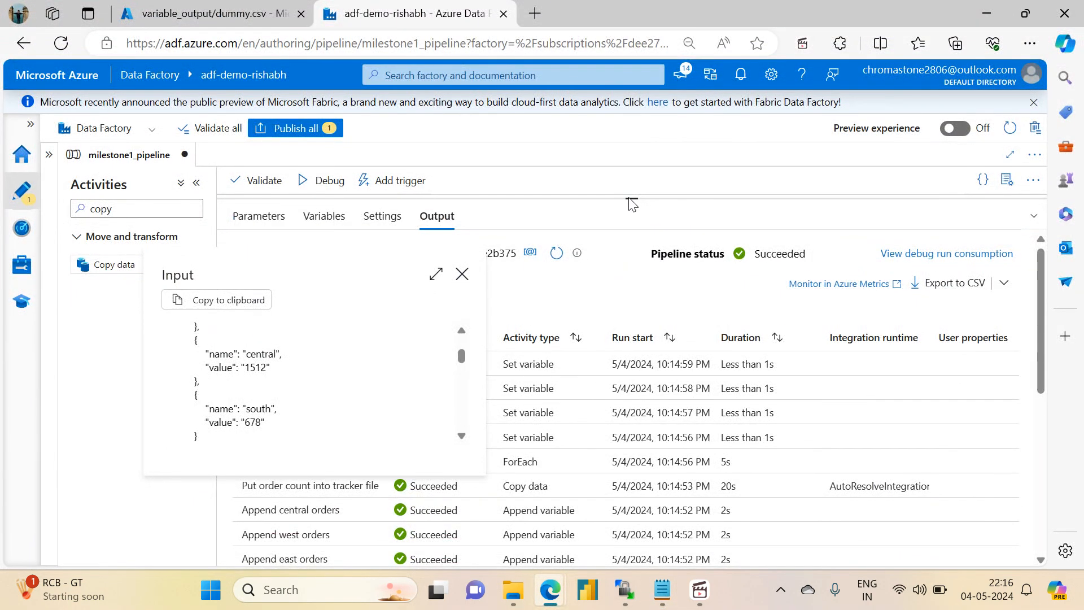
- Examine the additional columns in the Put order count into tracker file activity's source settings, including the expression for the east column
click(631, 203)
drag(629, 194, 633, 447)
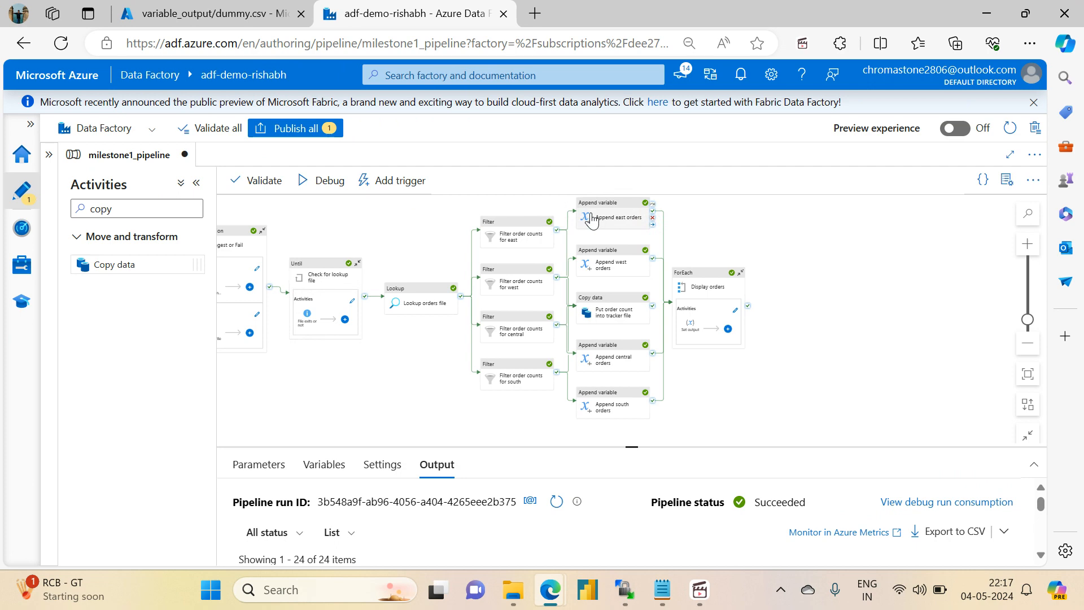
click(603, 313)
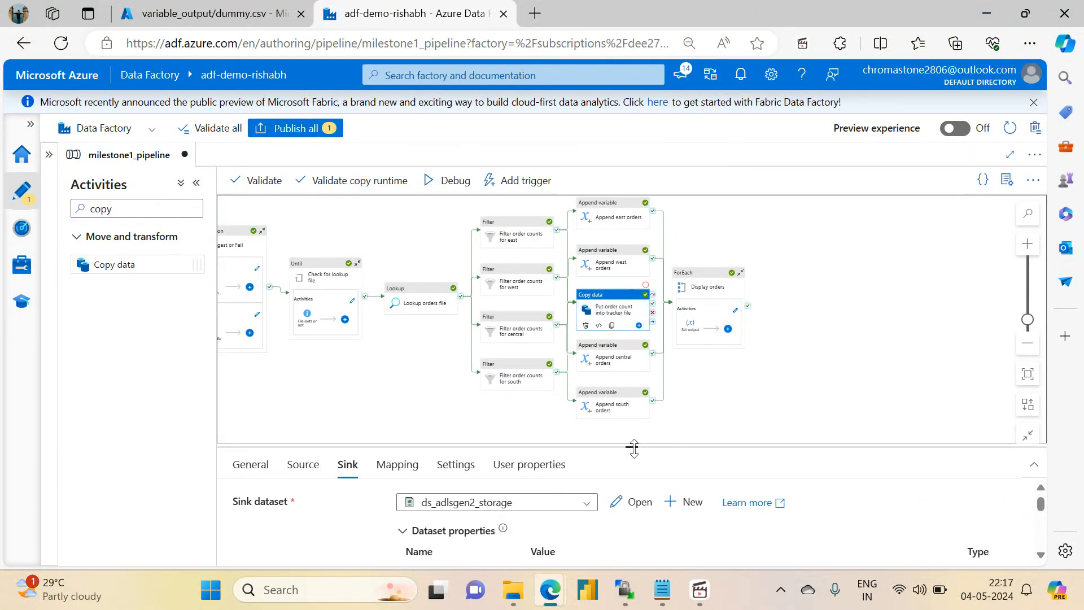
drag(634, 447, 633, 239)
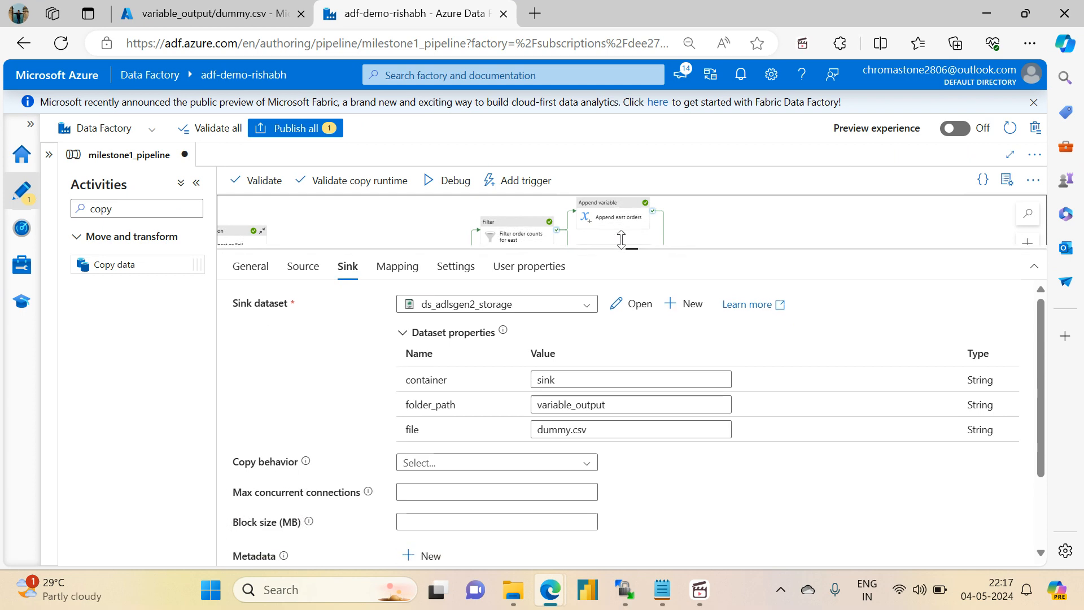
click(303, 258)
drag(1041, 380, 1050, 525)
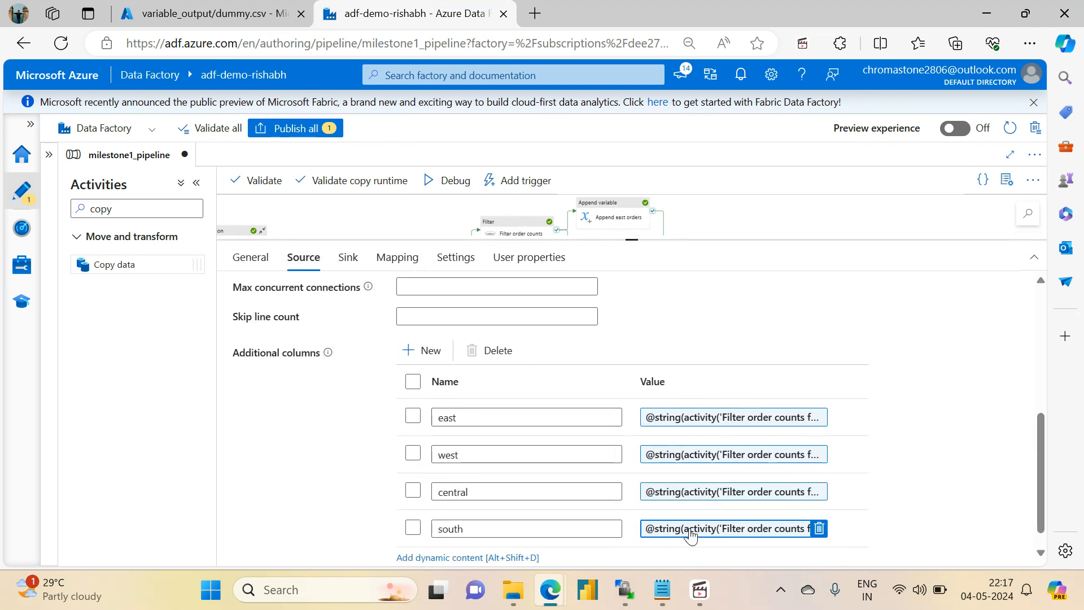
click(680, 419)
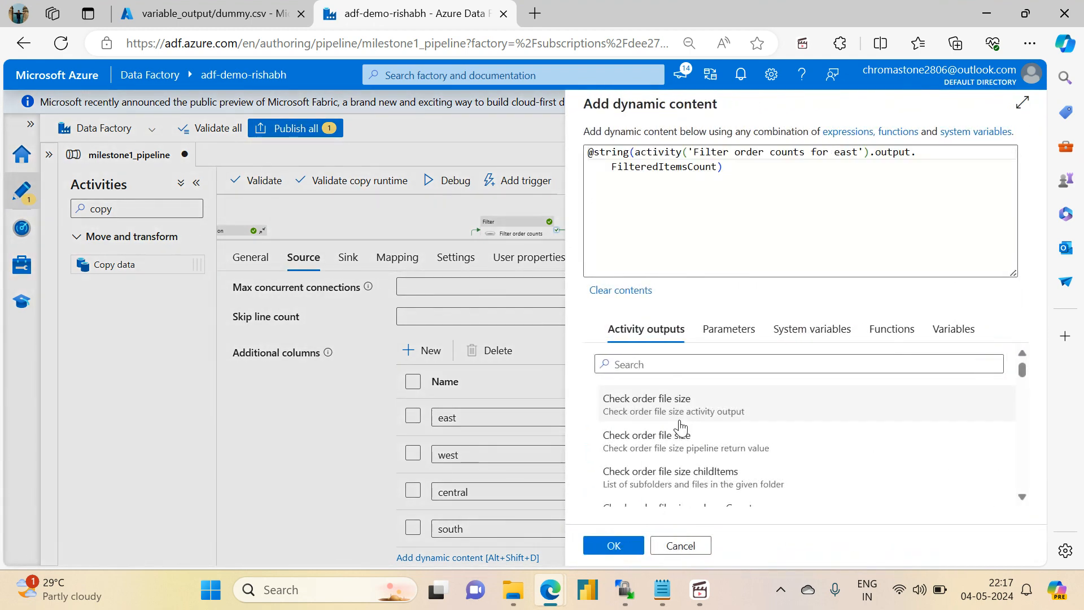
click(702, 166)
double_click(701, 166)
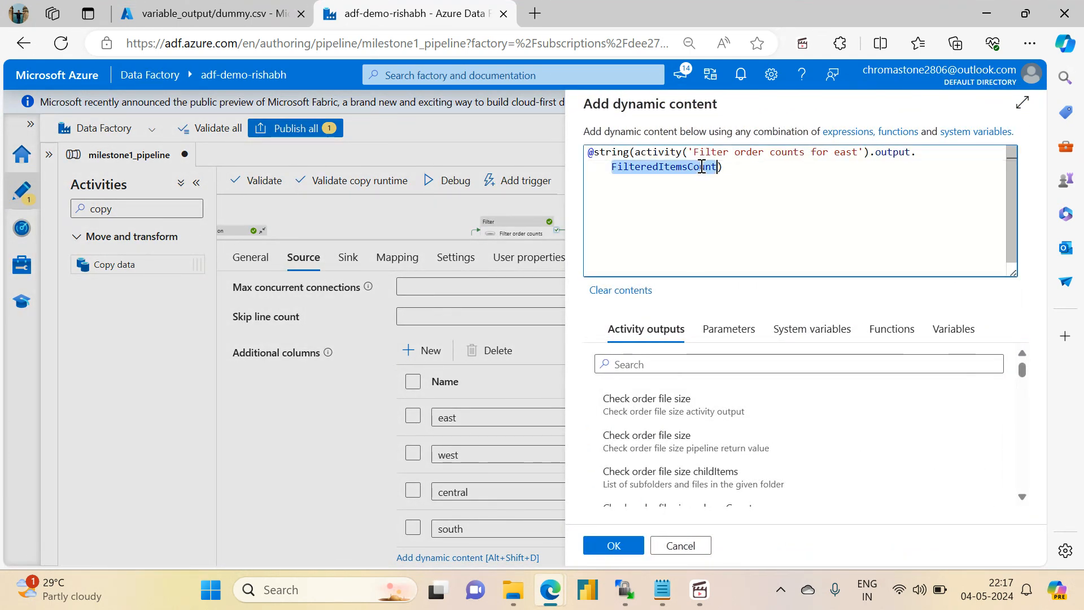
double_click(600, 151)
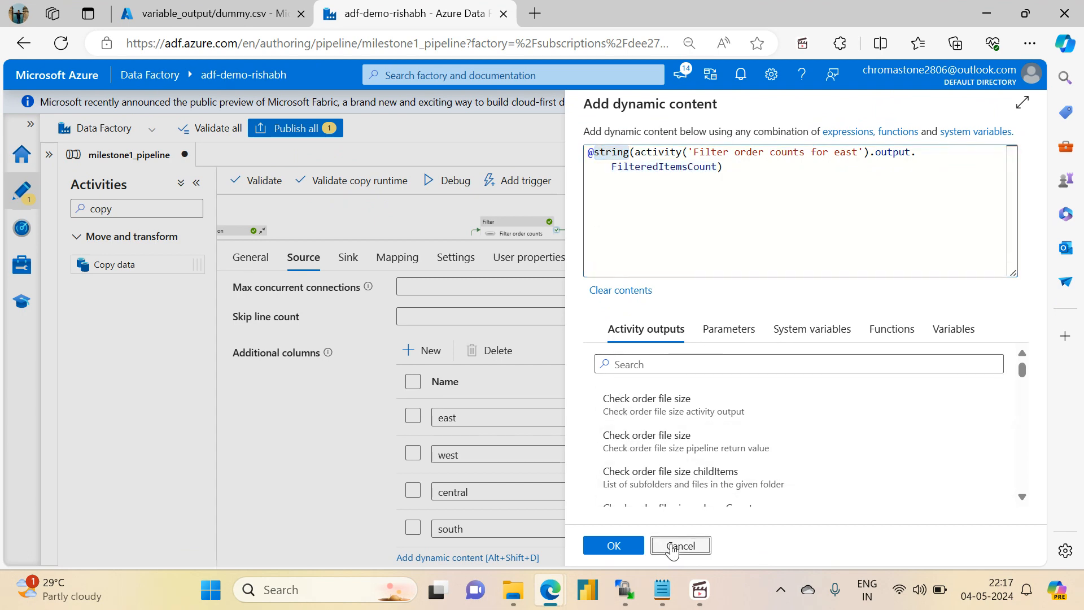
click(681, 546)
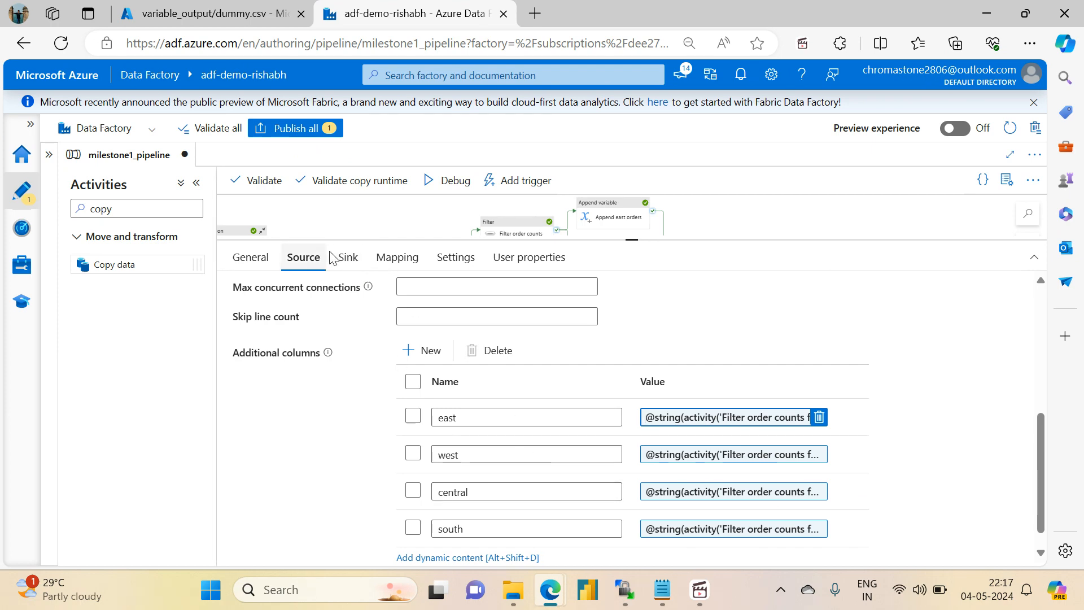
- Review the Copy data activity's sink dataset properties and column mapping, and look at dummy.csv in the Azure portal again
click(345, 259)
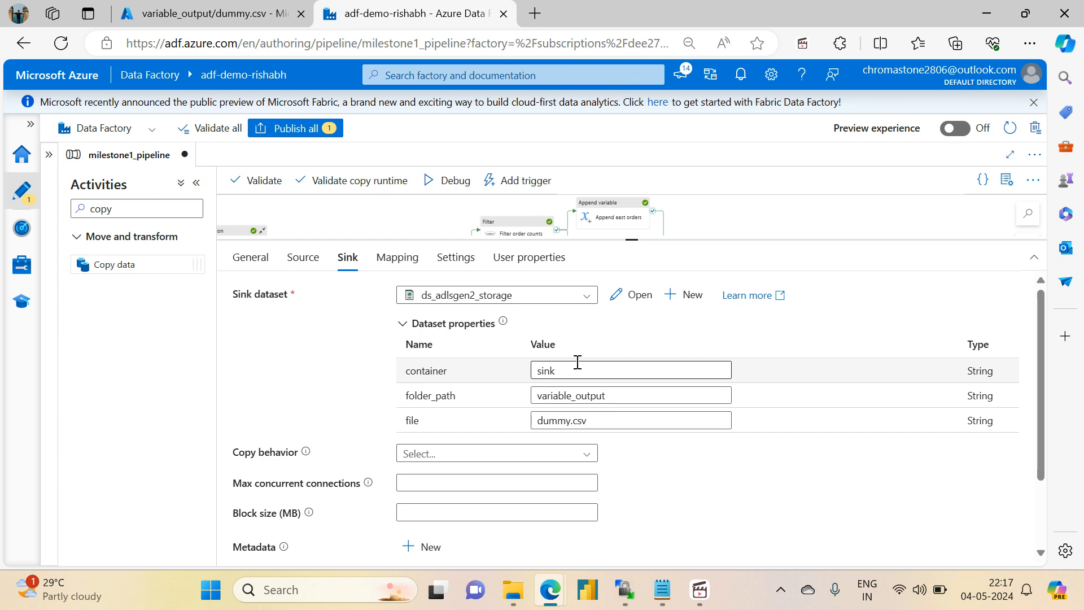
click(397, 262)
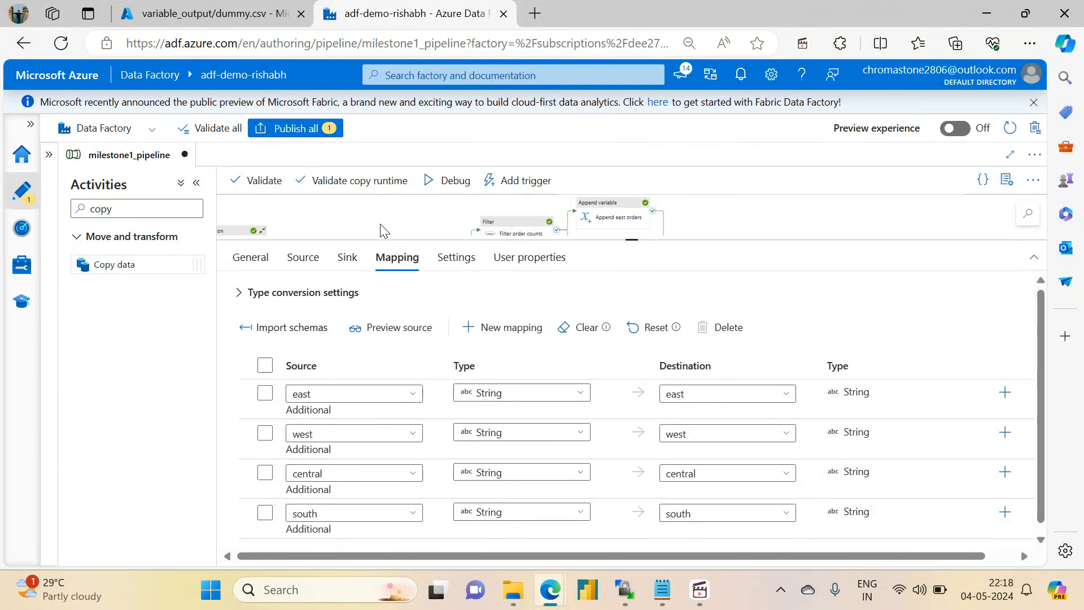
drag(635, 240, 636, 359)
click(209, 10)
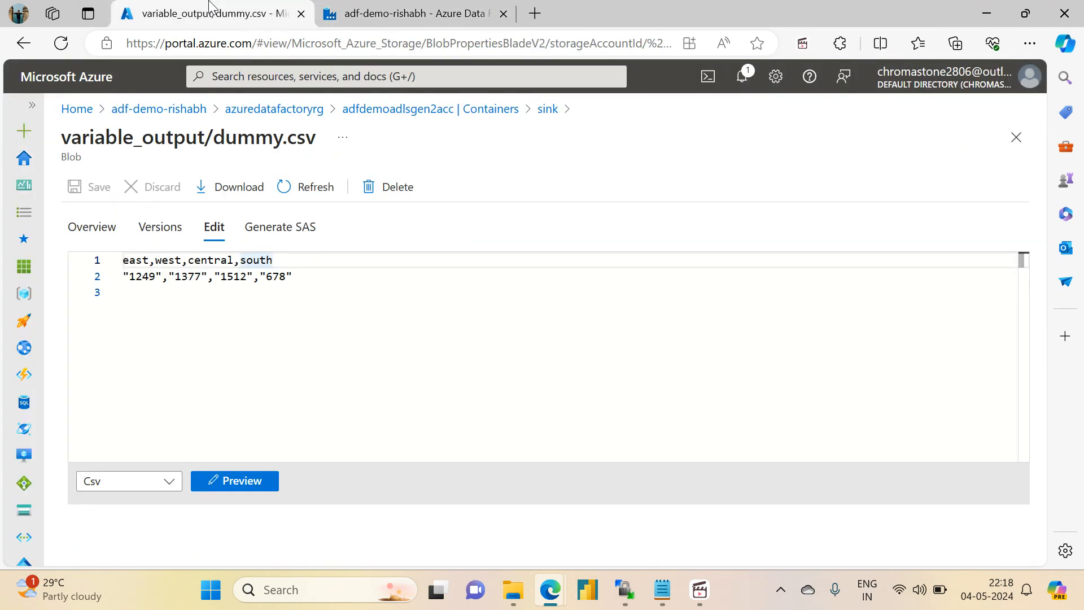
- Return to Data Factory and publish the pending changes to milestone1_pipeline
click(382, 8)
click(300, 138)
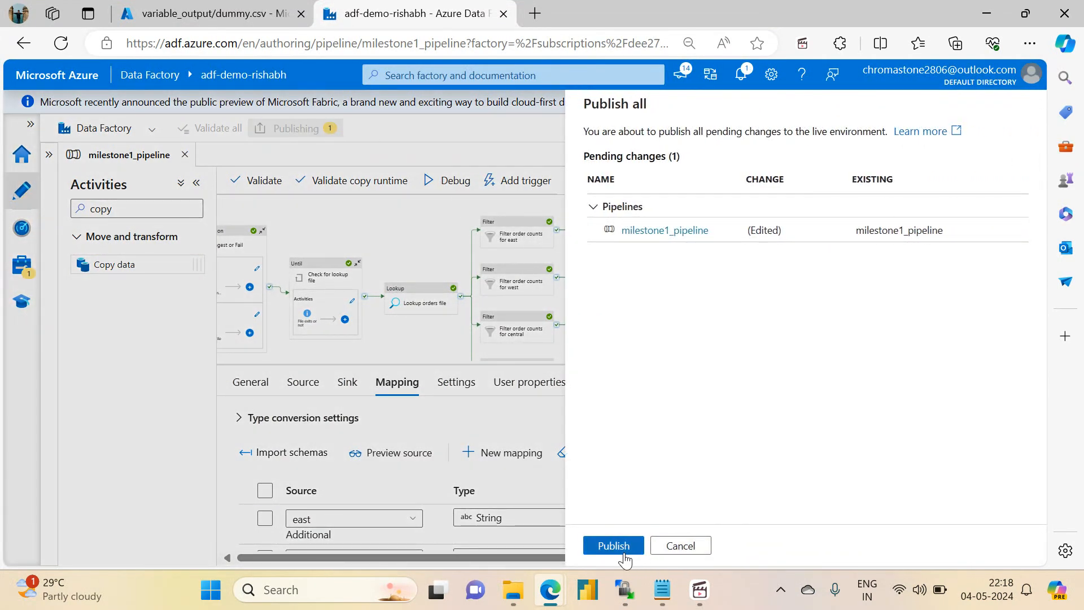
click(623, 548)
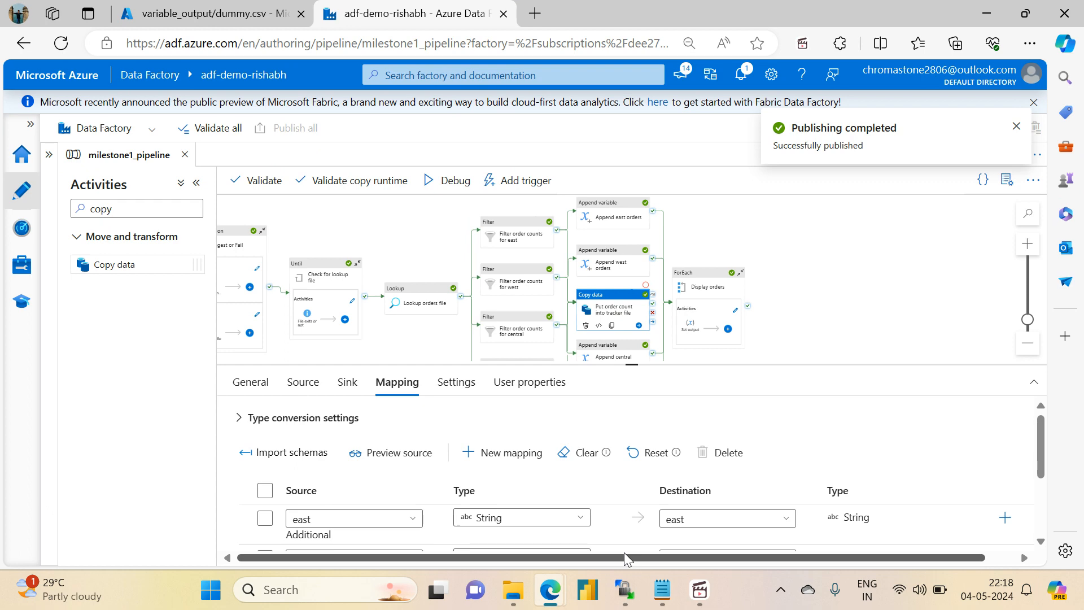
- Check the tracker file task in the Notepad notes, and return to the Data Factory pipeline canvas
key(alt+Tab)
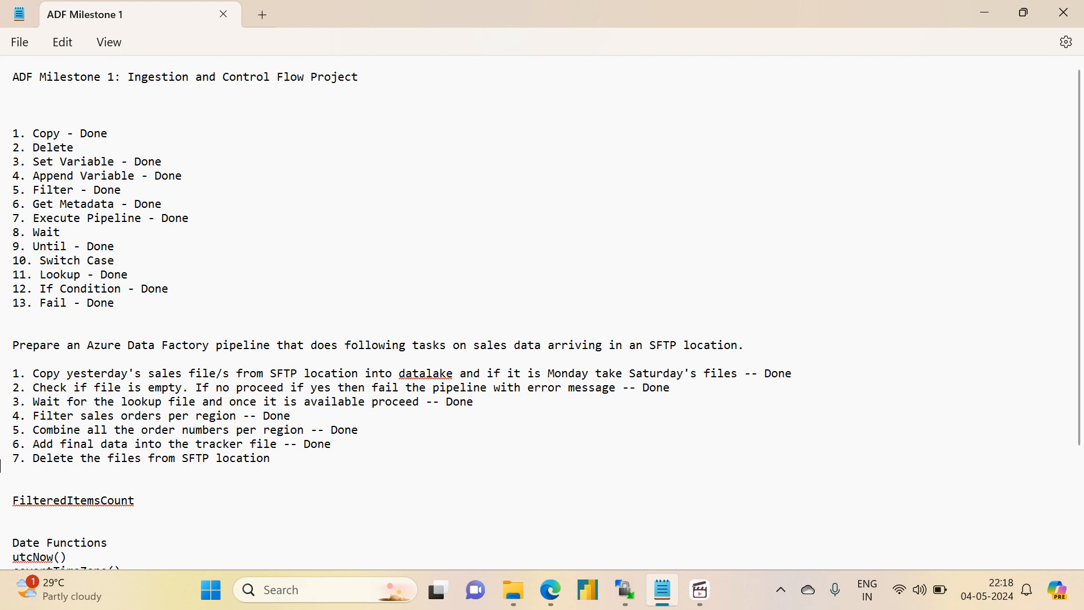
drag(35, 447, 347, 447)
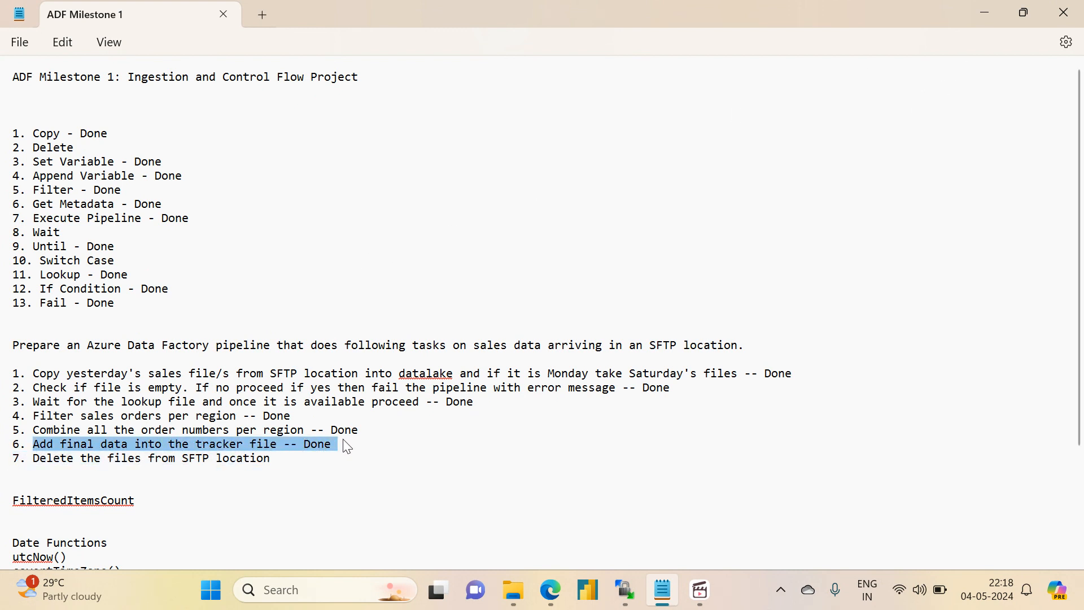
click(977, 23)
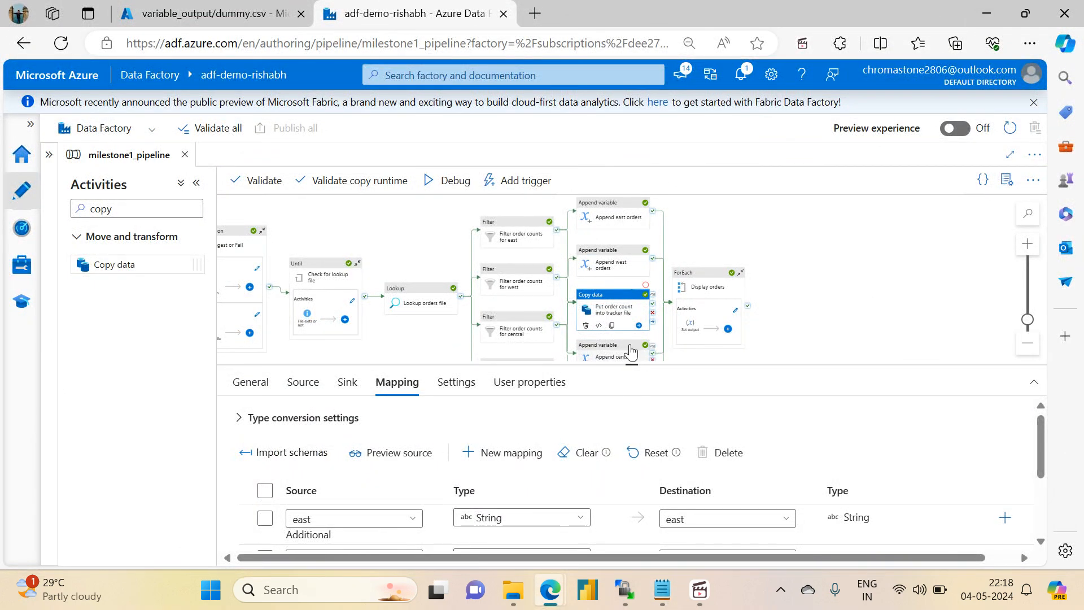
mouse_move(629, 365)
mouse_down()
mouse_move(626, 223)
mouse_move(630, 347)
mouse_up()
drag(780, 232, 754, 202)
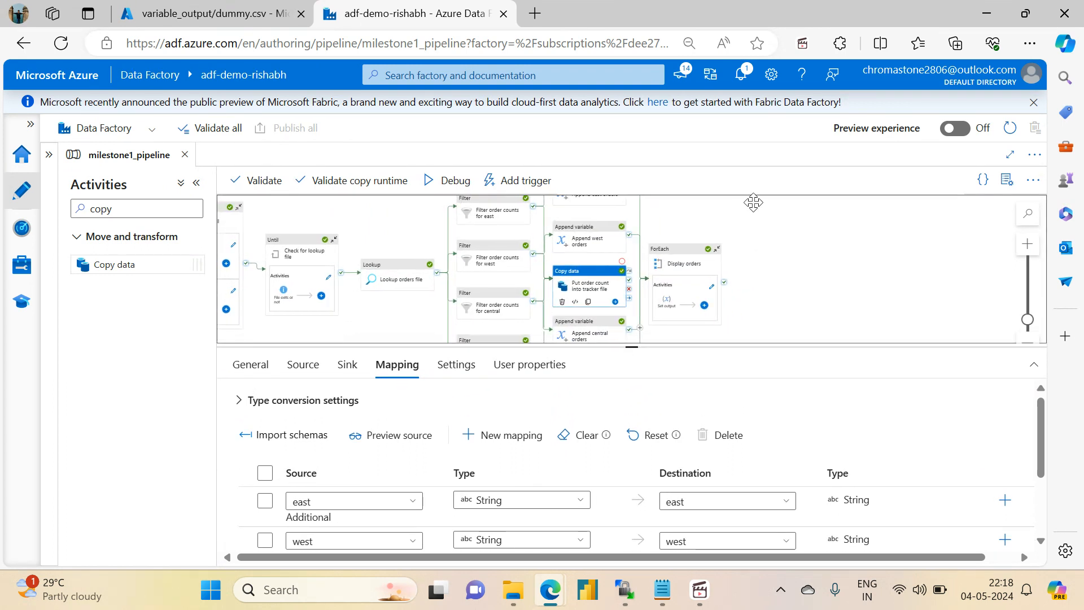
- In the Azure portal, open the project-vm virtual machine from the azuredatafactoryrg resource group and stop it
click(208, 13)
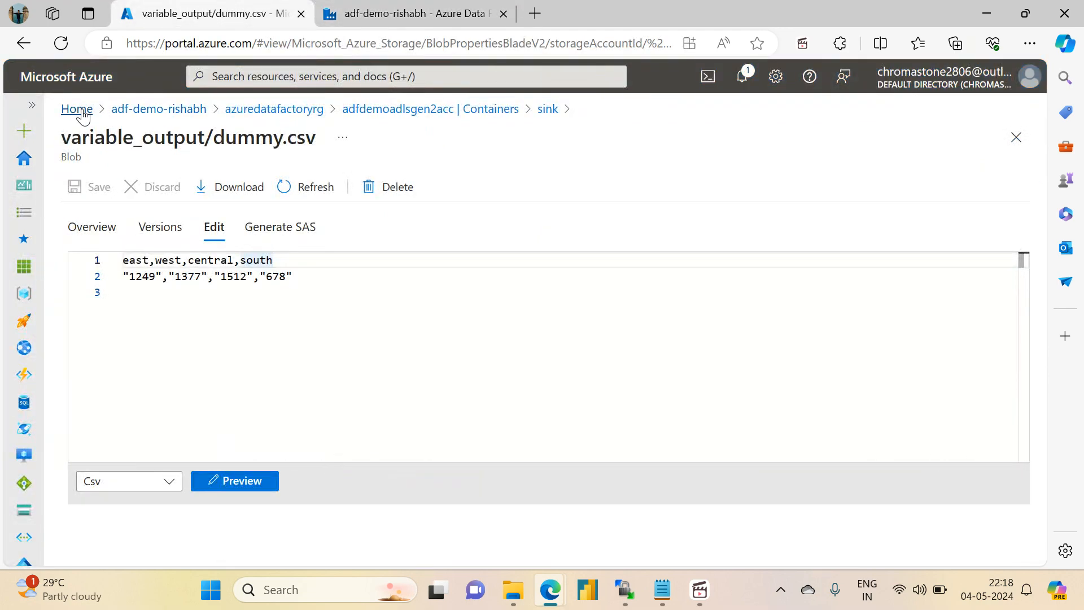
click(170, 108)
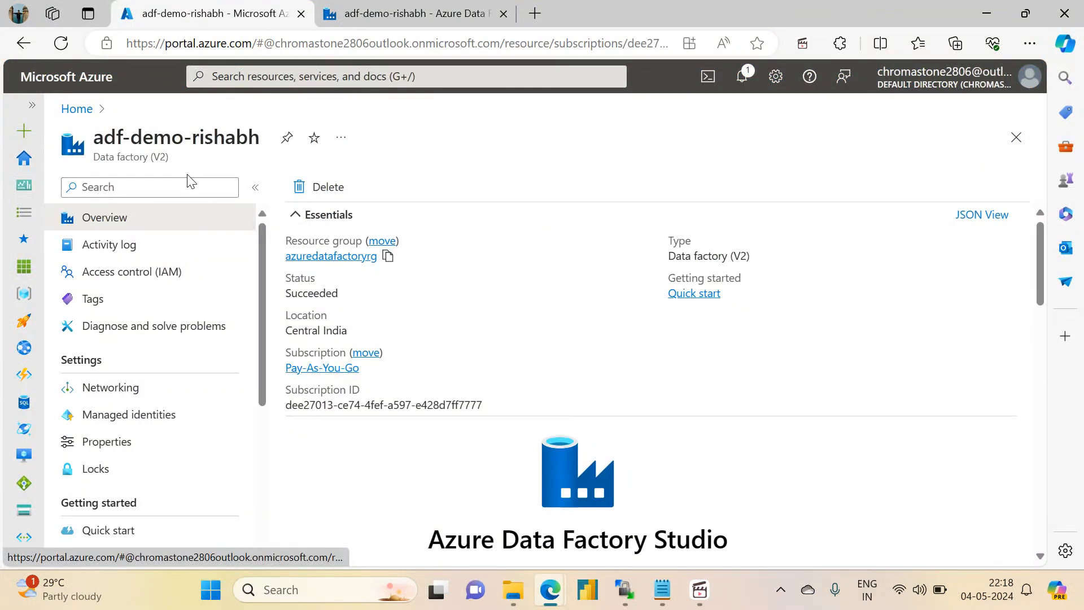
click(312, 257)
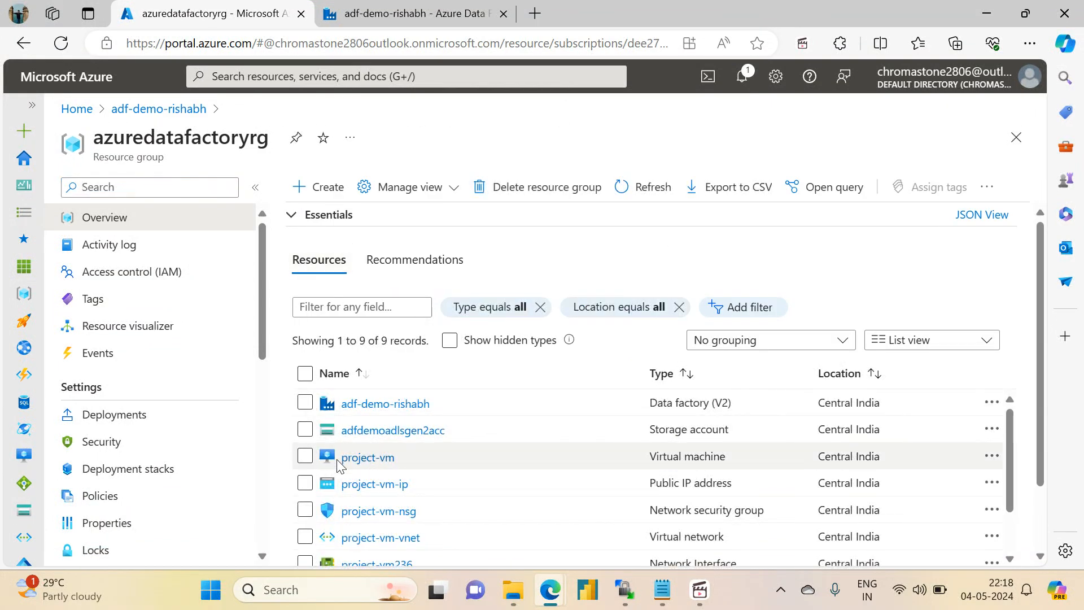
click(361, 458)
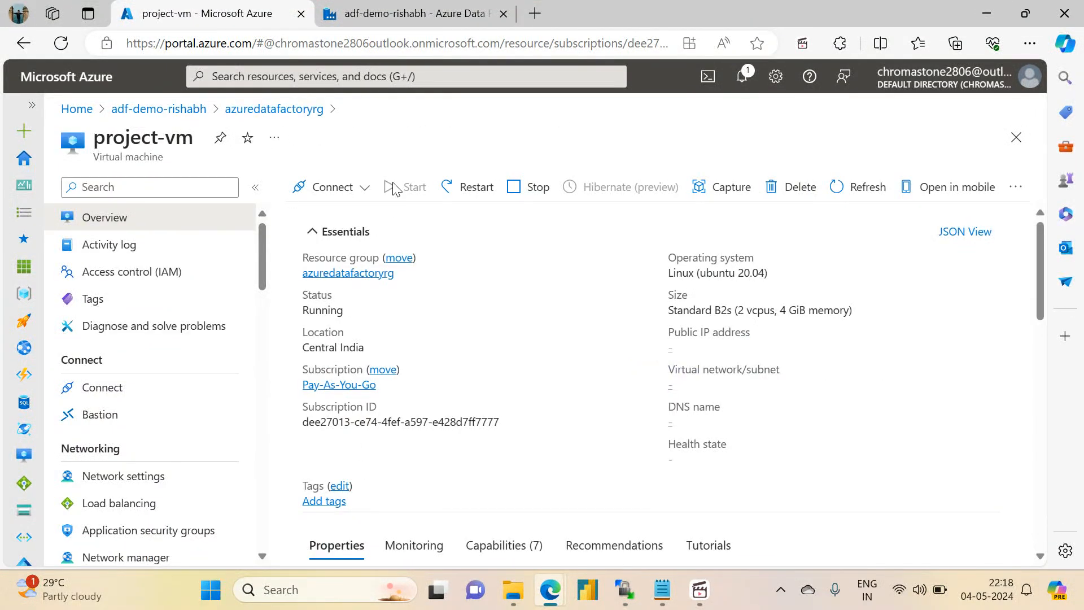
click(522, 187)
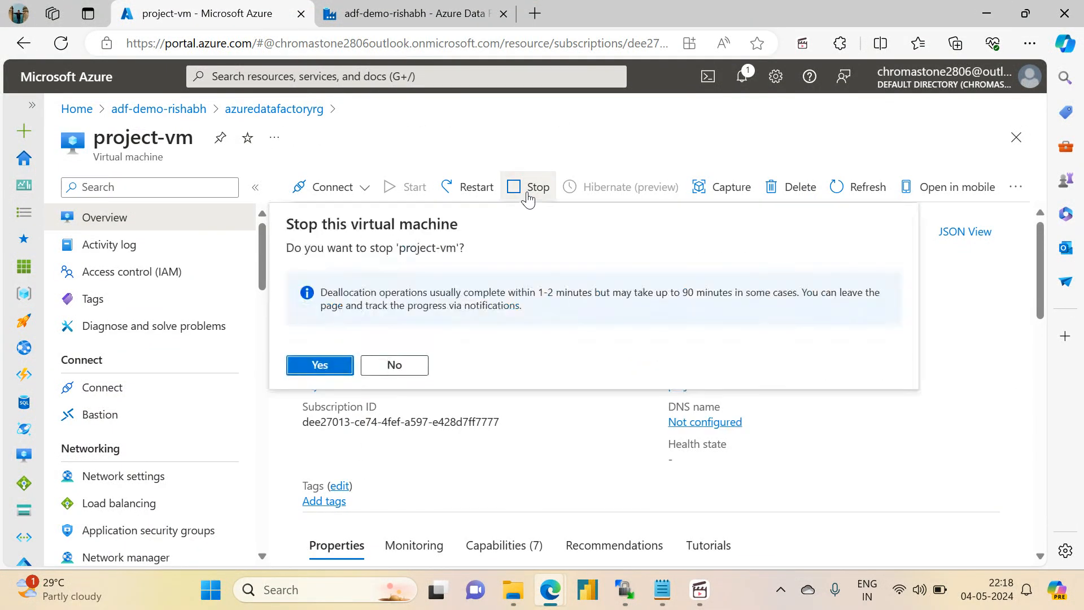
click(303, 368)
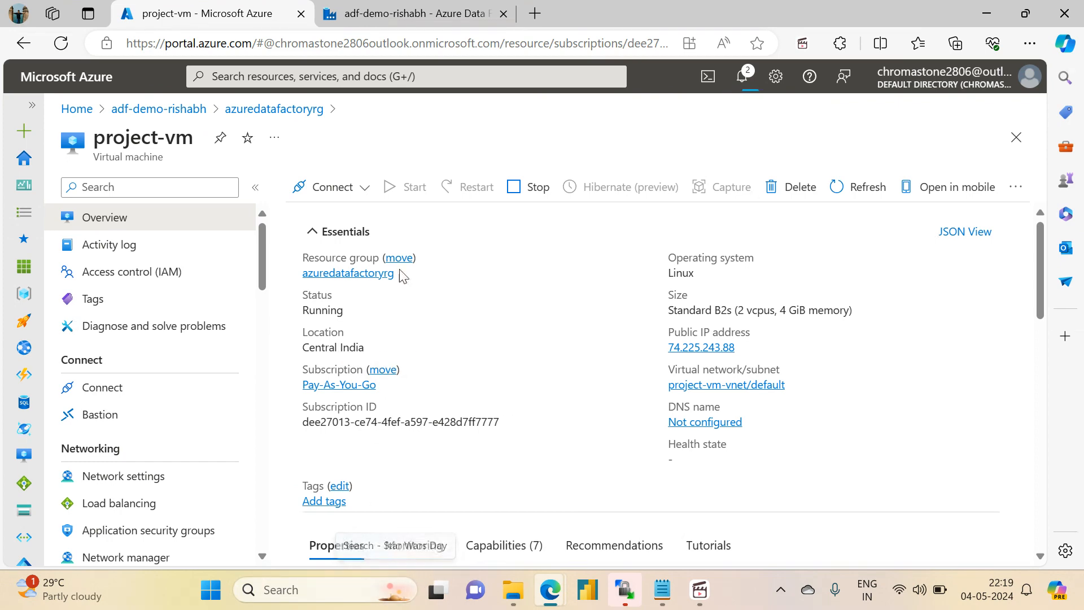
- Review the activity flow of milestone1_pipeline in Data Factory against the seven-item task list in the Notepad notes
click(418, 13)
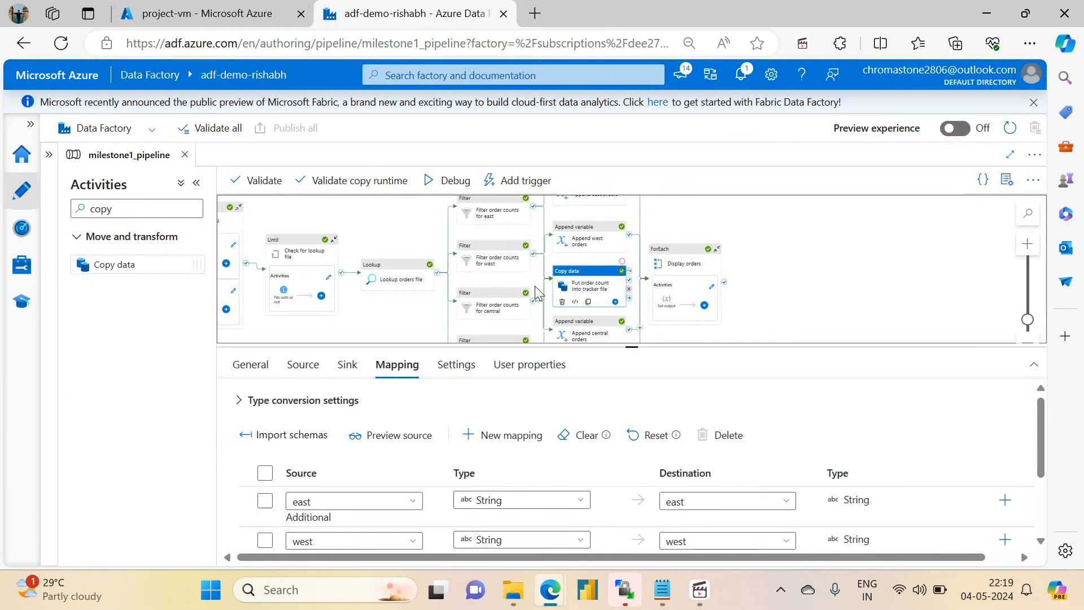
drag(624, 345, 548, 424)
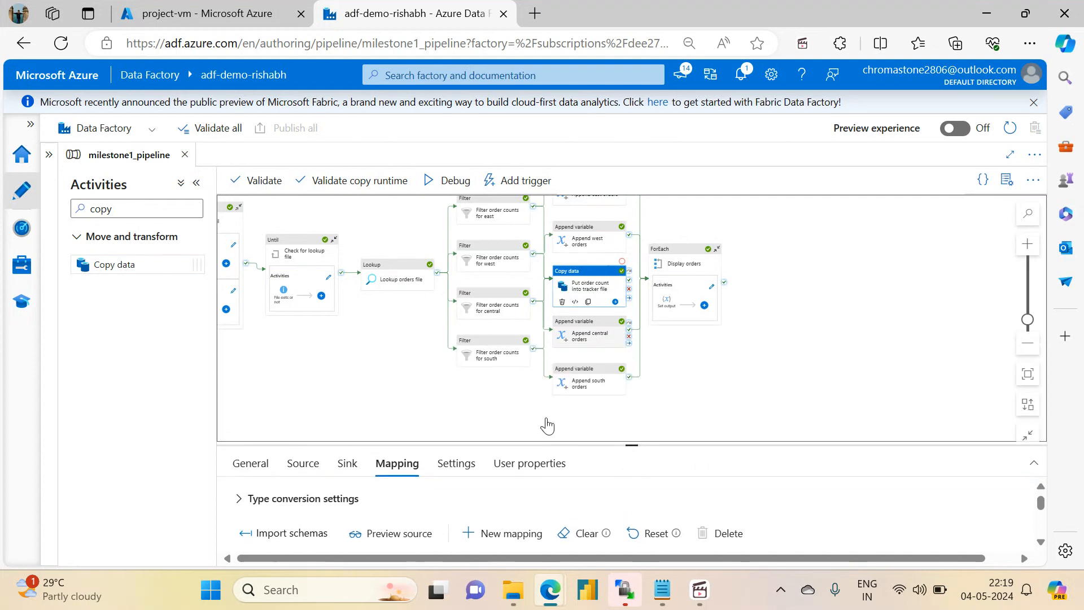
drag(367, 367, 569, 407)
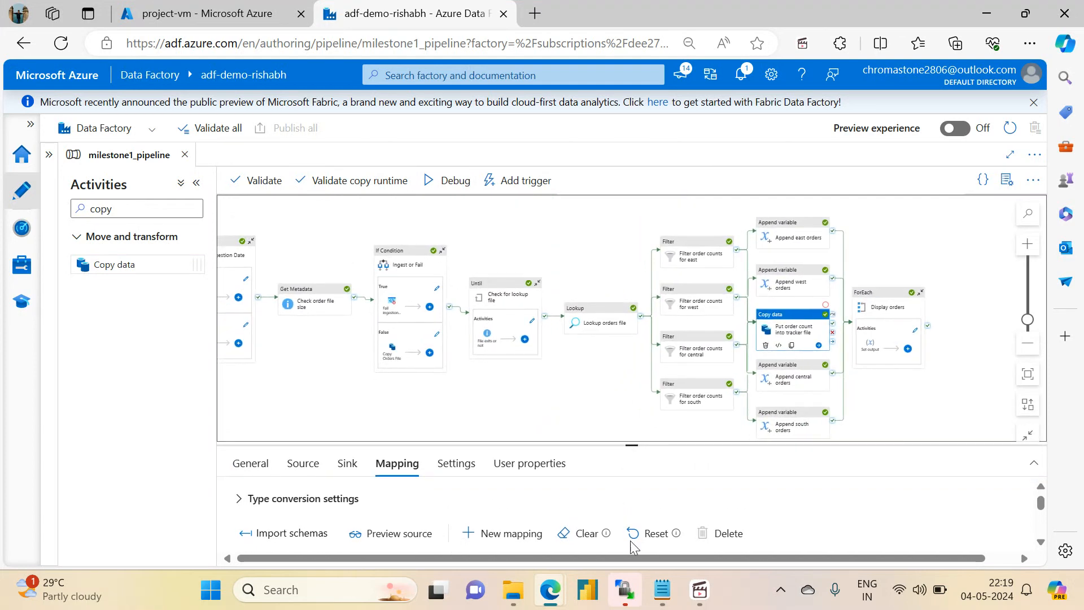
click(662, 589)
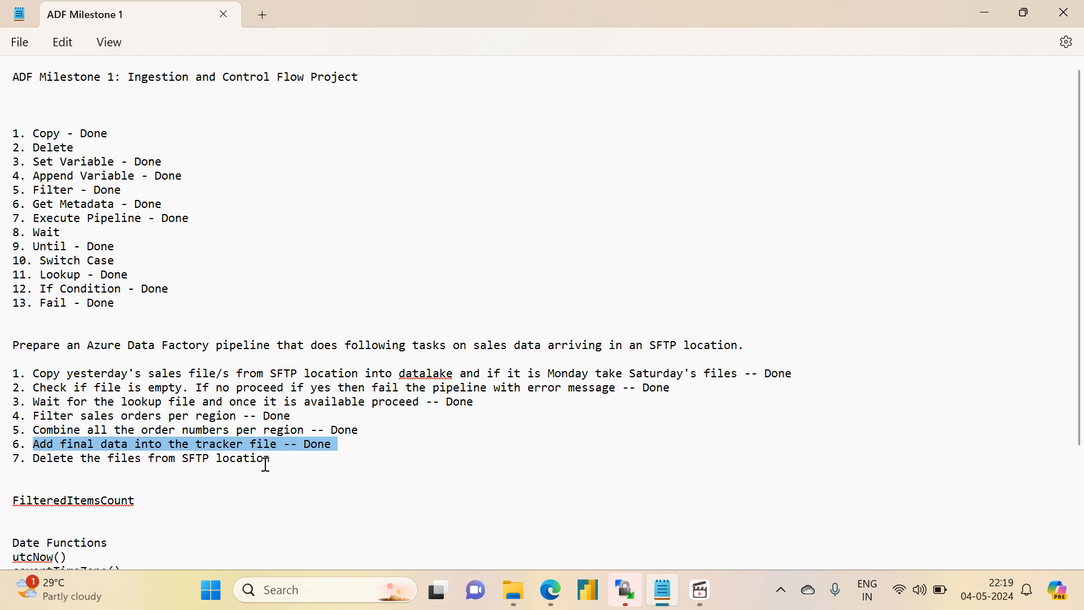
drag(270, 463, 3, 376)
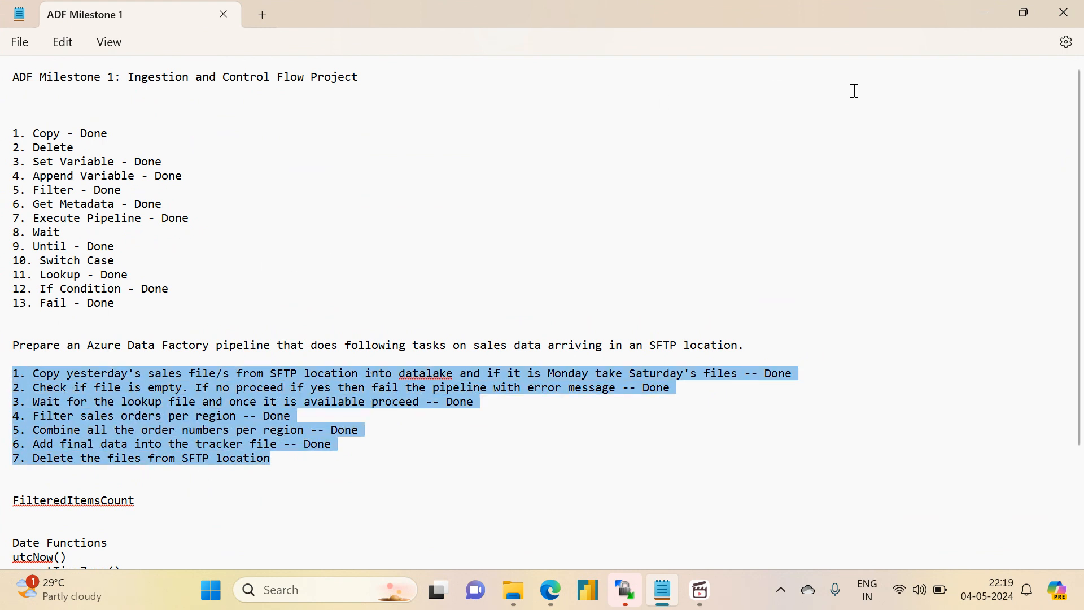
click(974, 21)
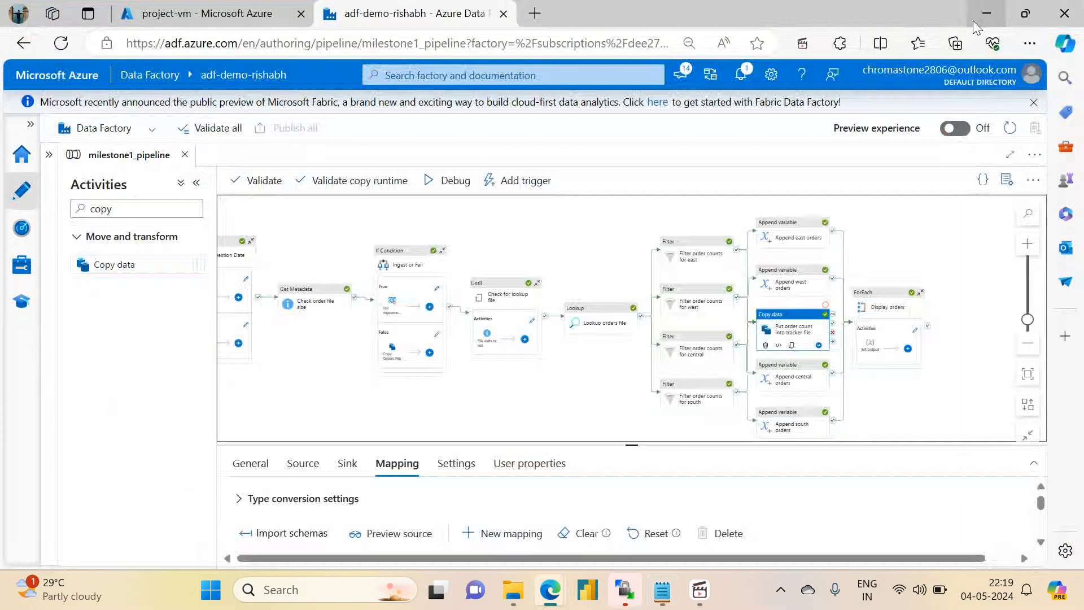